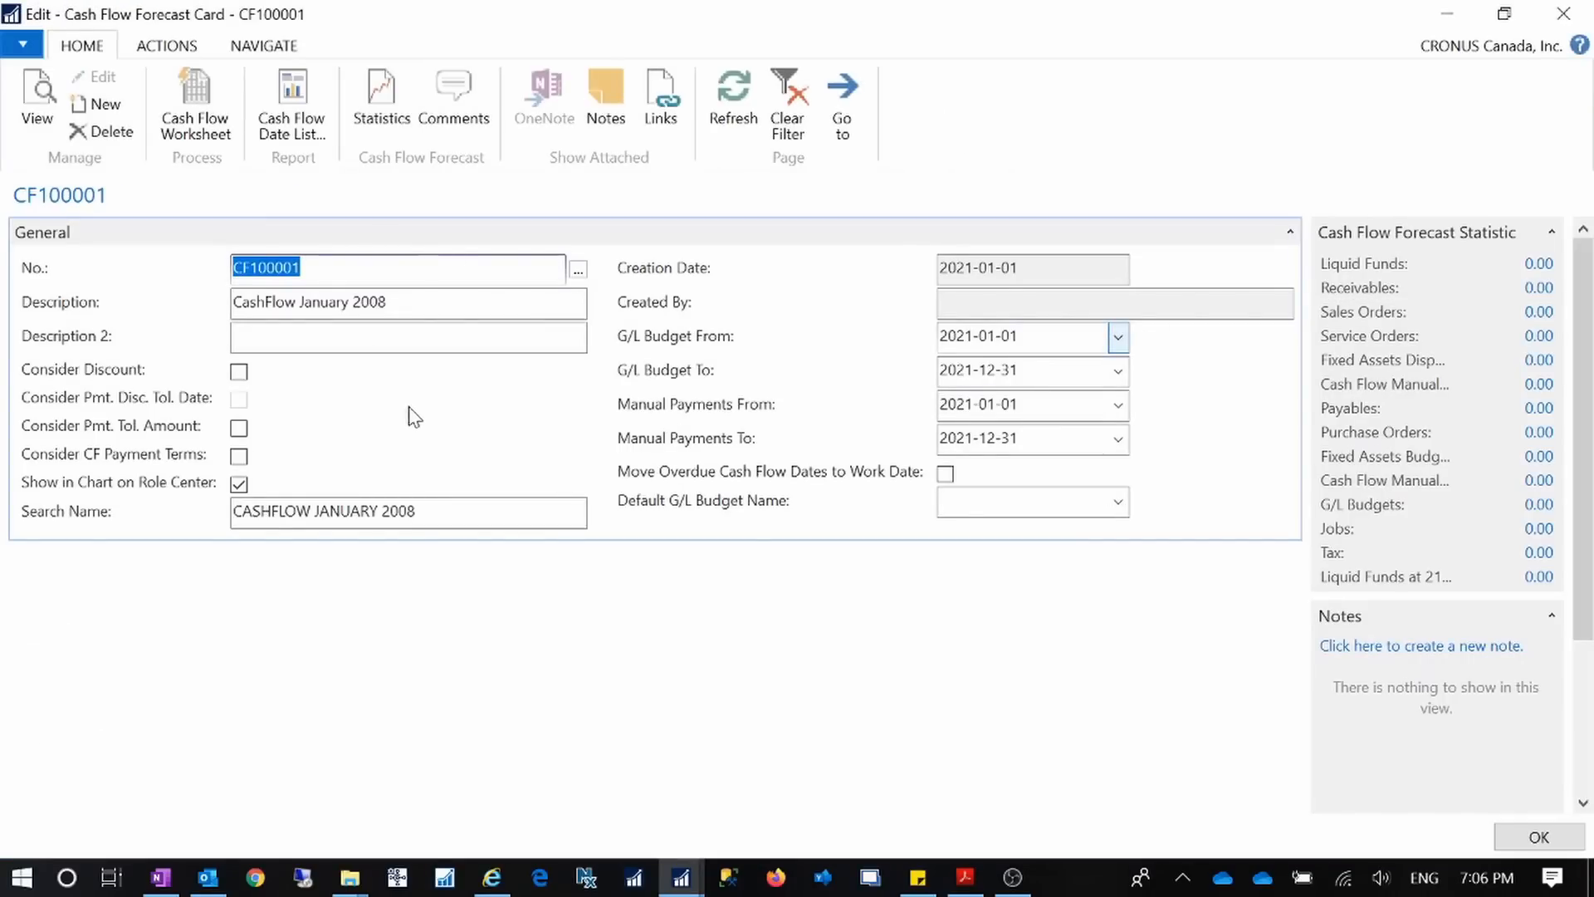
# - Change the description of cash flow forecast CF100001 to CashFlow 2020
pyautogui.click(406, 302)
pyautogui.moveTo(407, 302); pyautogui.dragTo(27, 303)
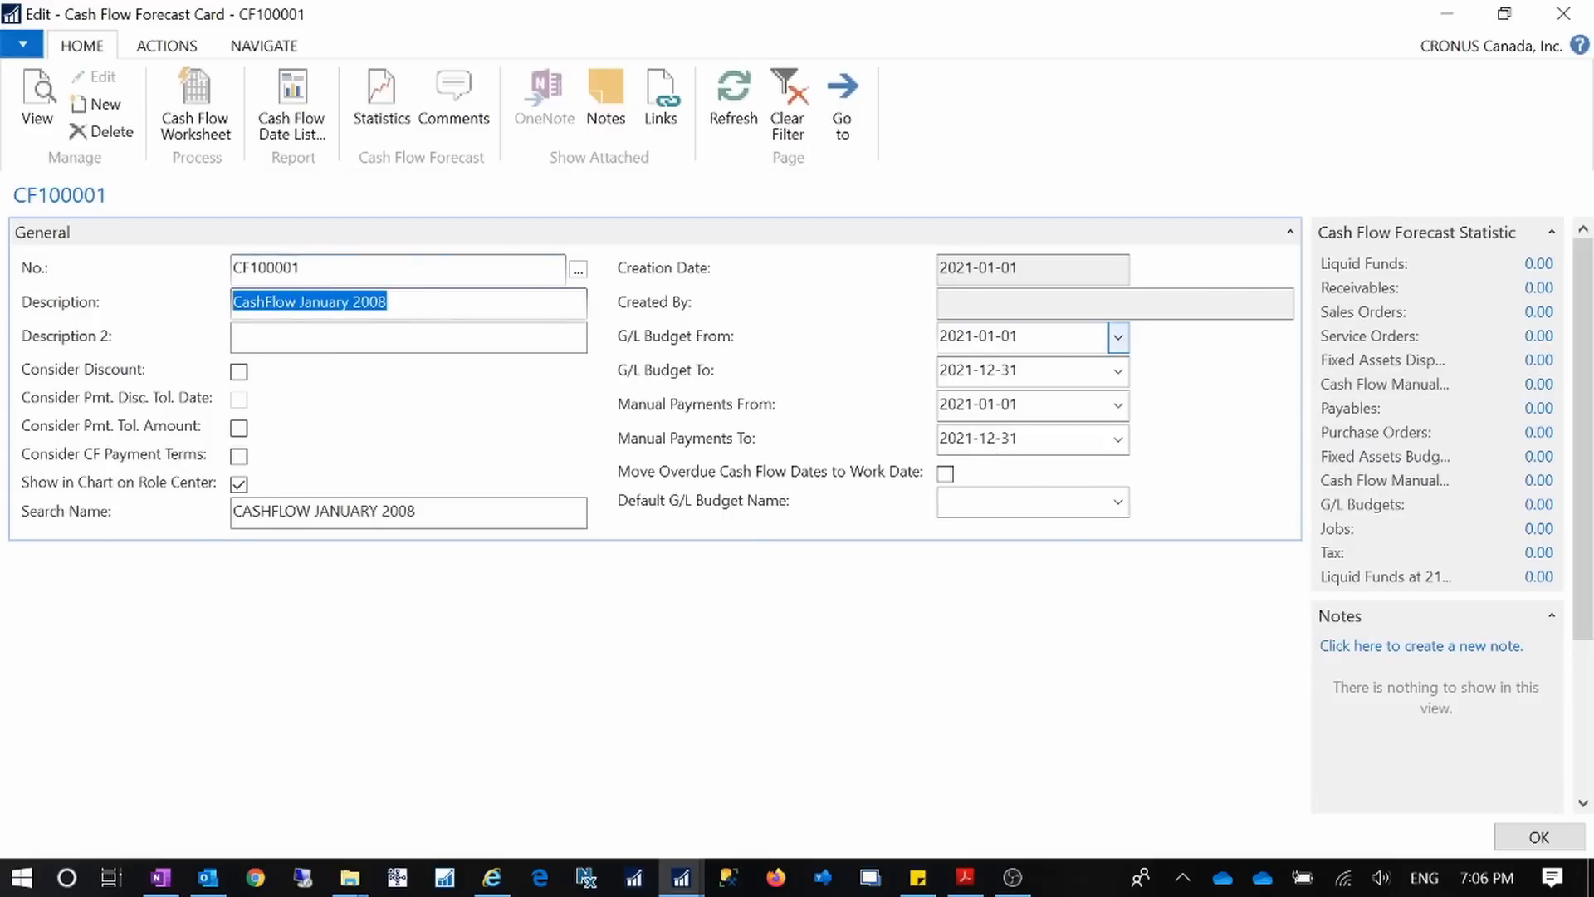
pyautogui.click(1486, 877)
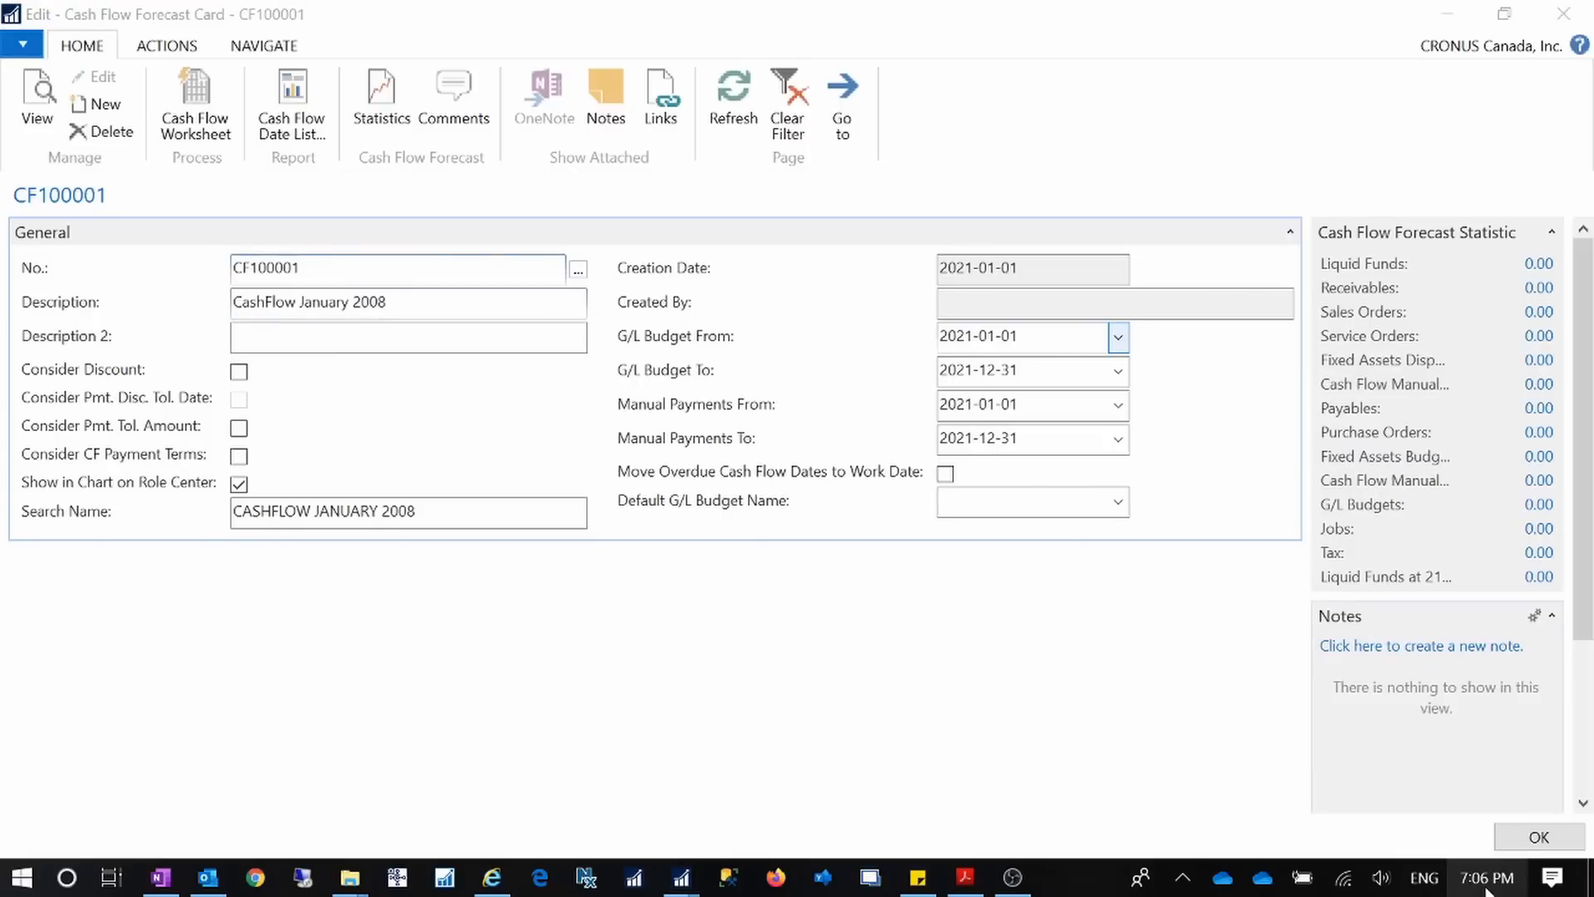
pyautogui.click(297, 301)
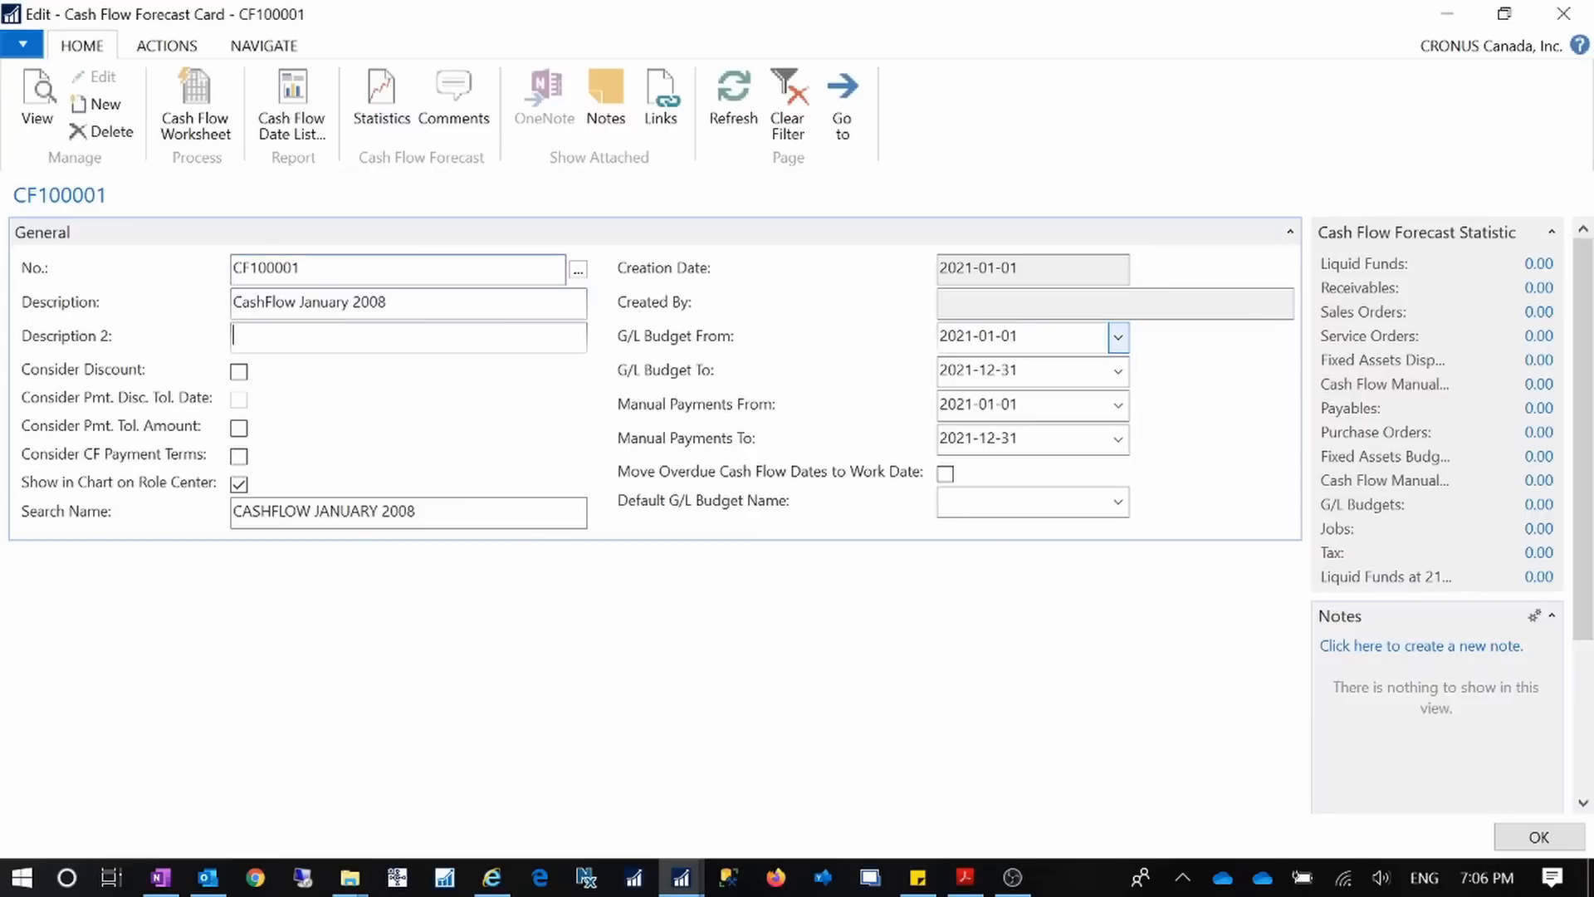
pyautogui.moveTo(297, 301); pyautogui.dragTo(387, 302)
pyautogui.write('2020')
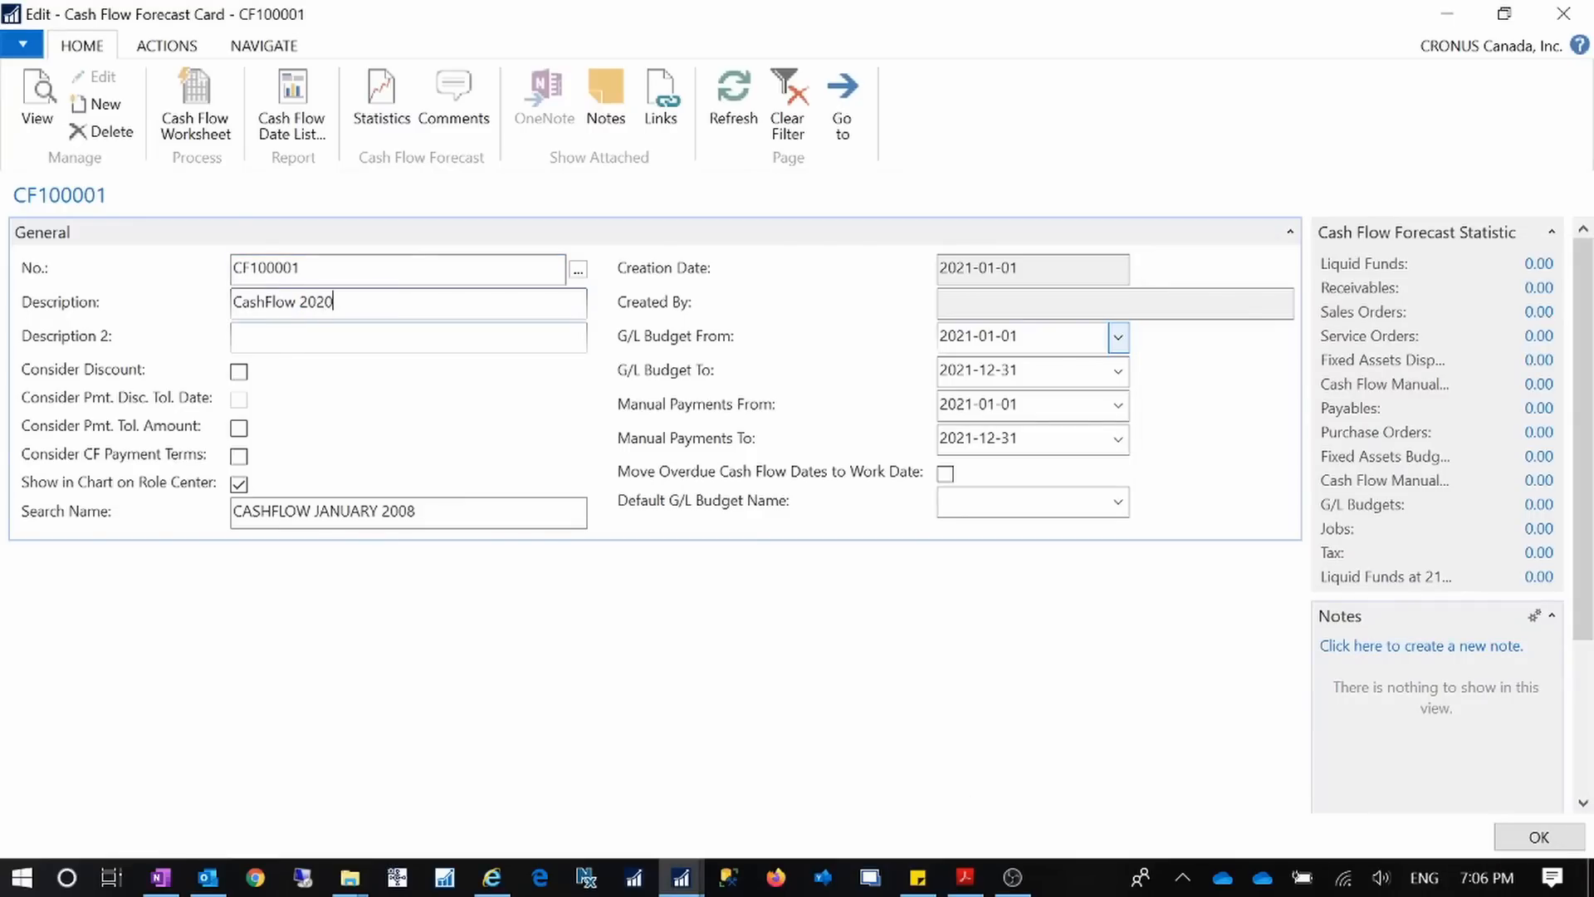
pyautogui.press('Tab')
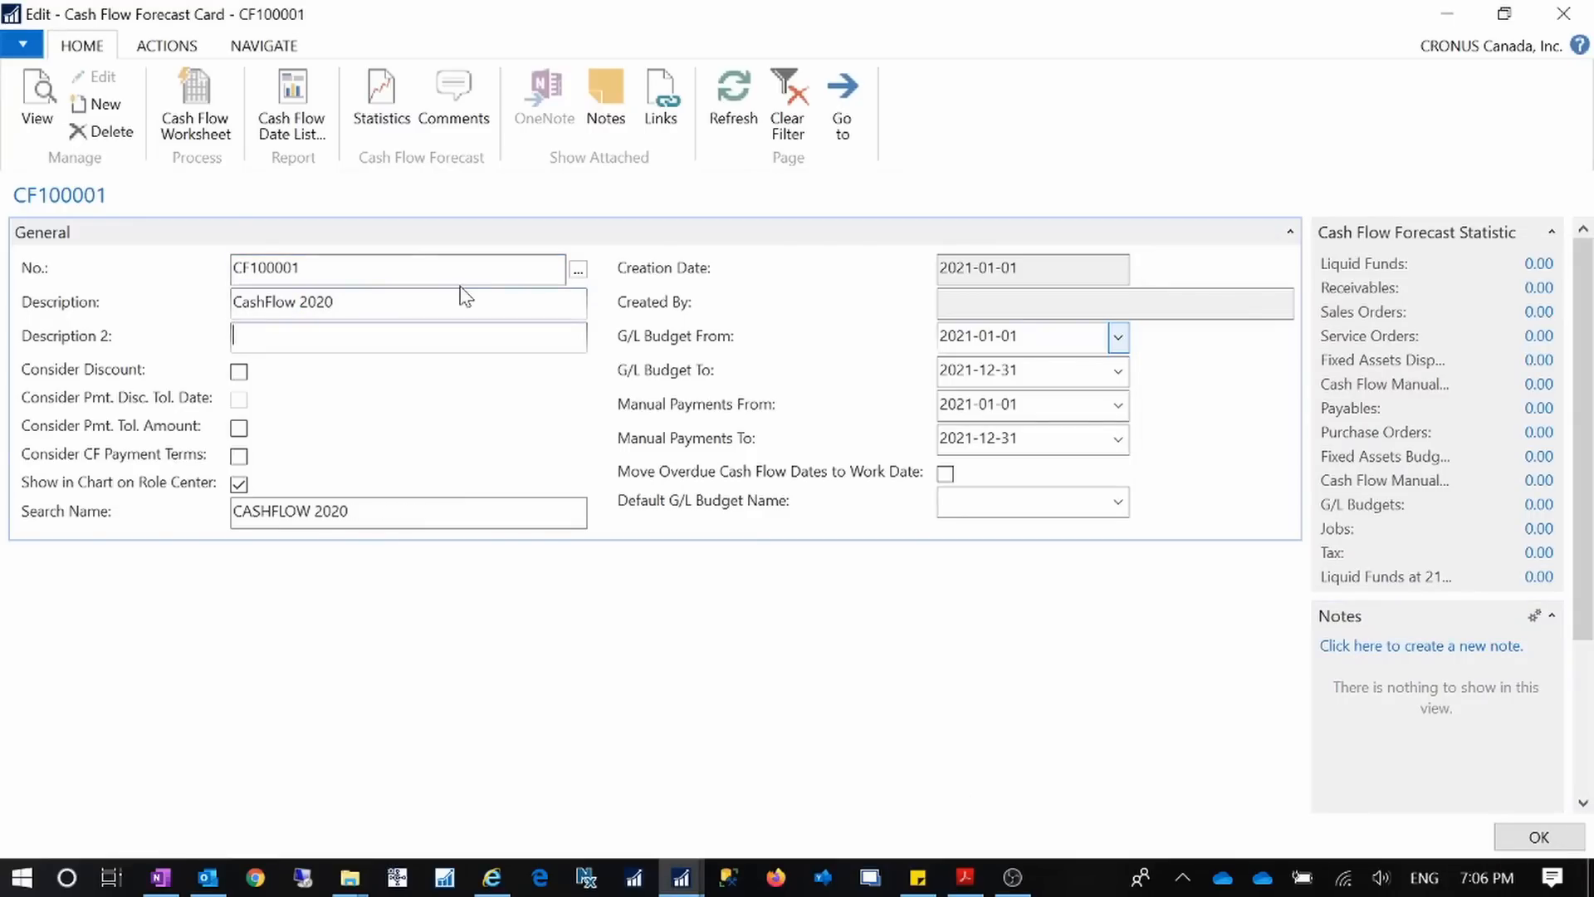
# - Enable Consider Discount, Consider Pmt. Disc. Tol. Date, Consider Pmt. Tol. Amount and Consider CF Payment Terms on the forecast card
pyautogui.click(240, 372)
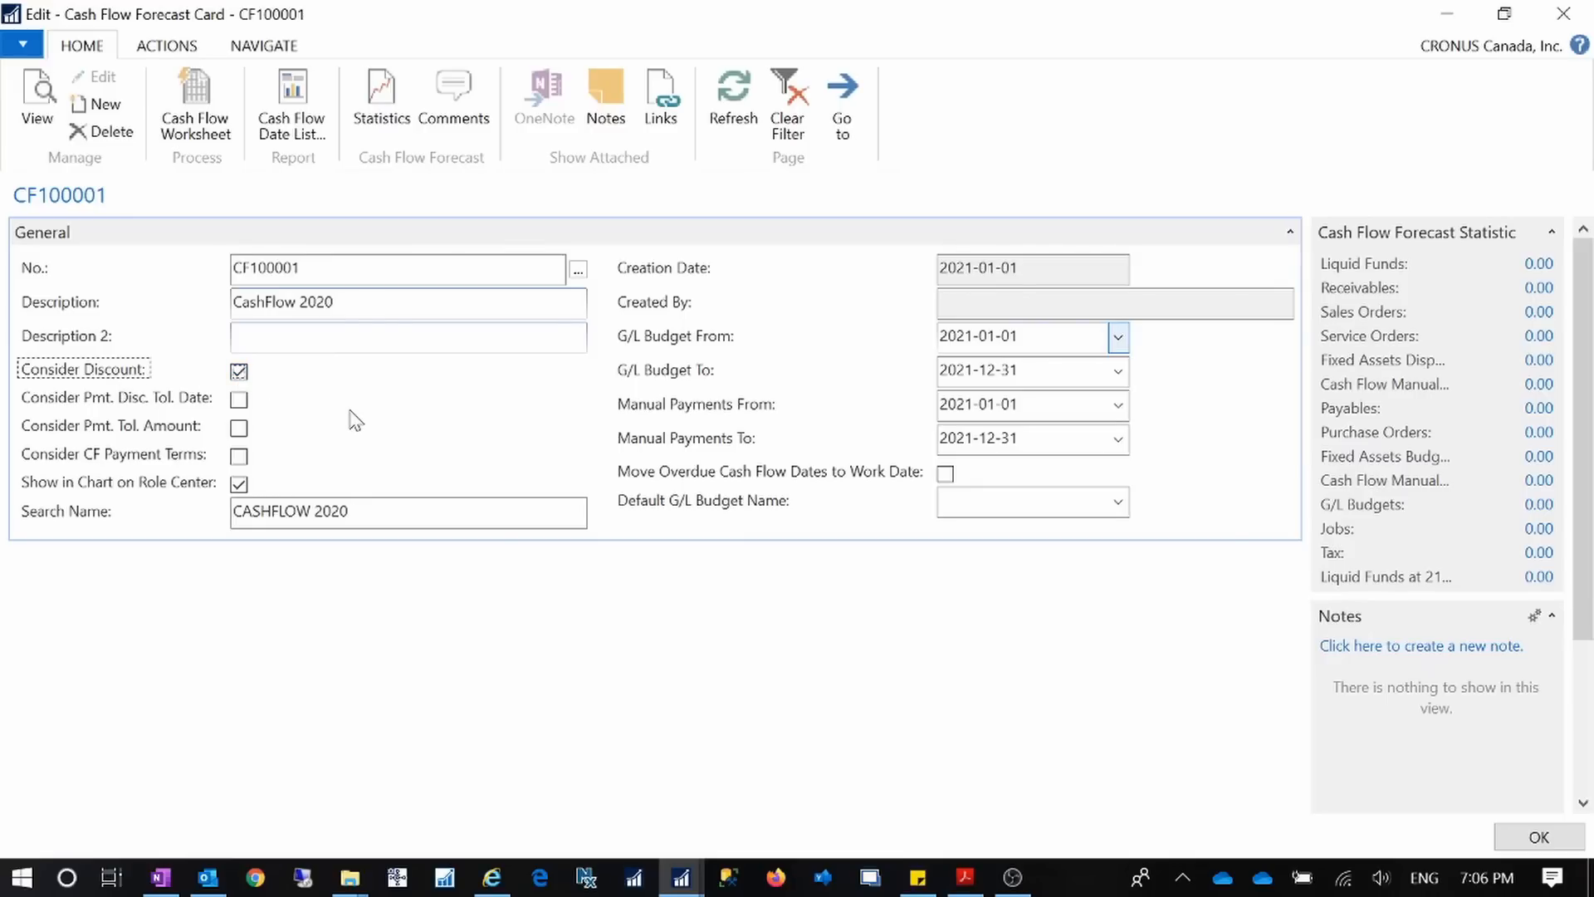
pyautogui.moveTo(126, 412)
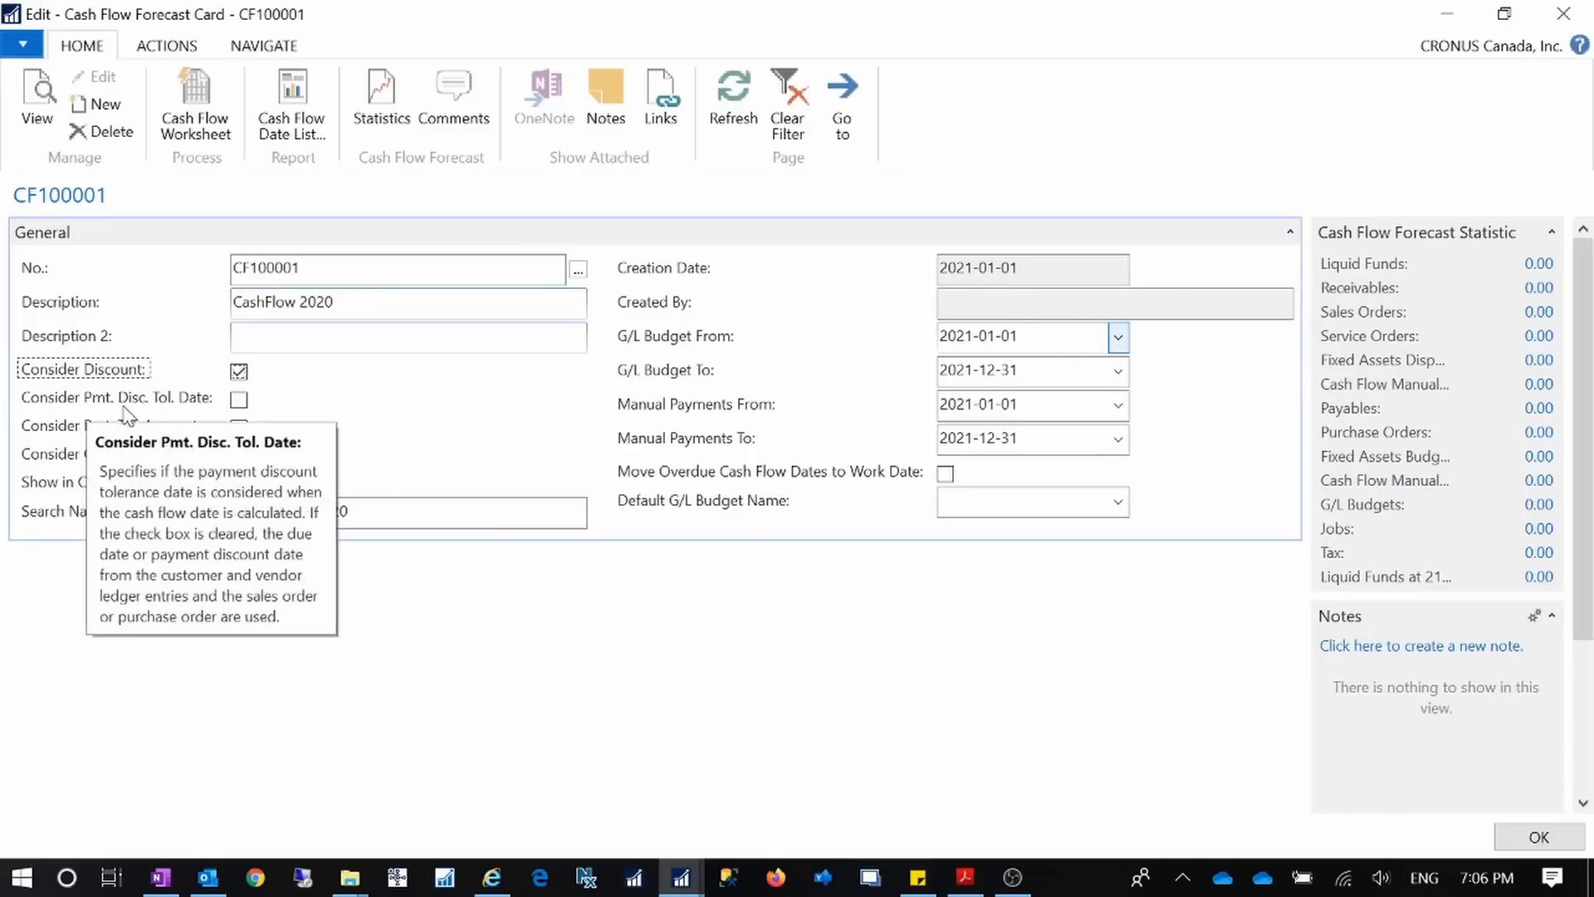
pyautogui.click(240, 401)
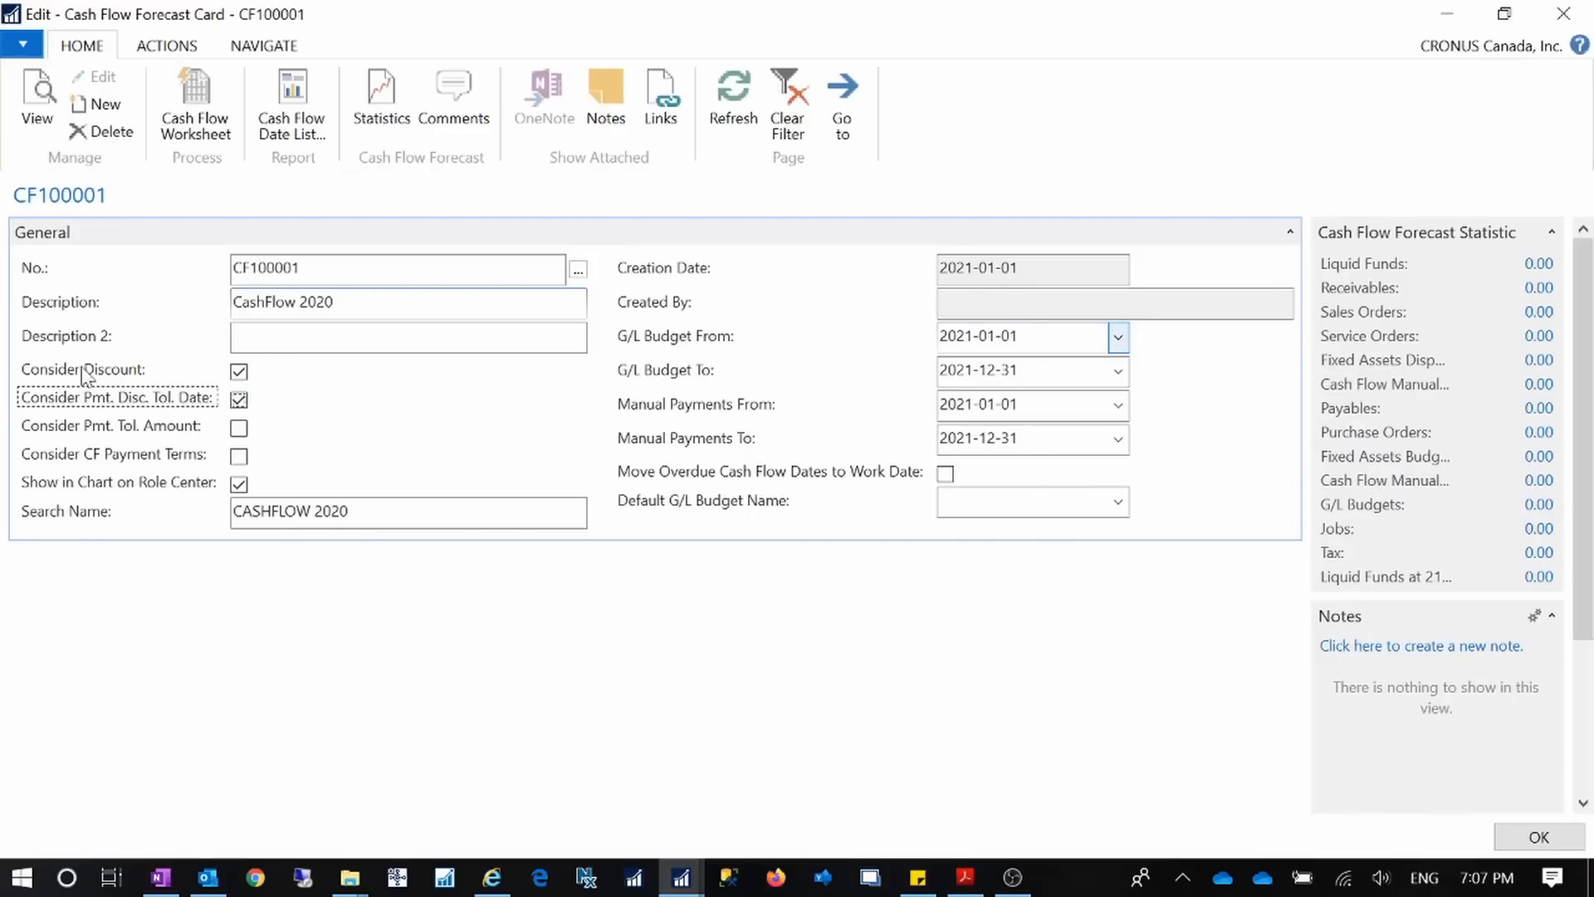
pyautogui.moveTo(97, 373)
pyautogui.click(239, 429)
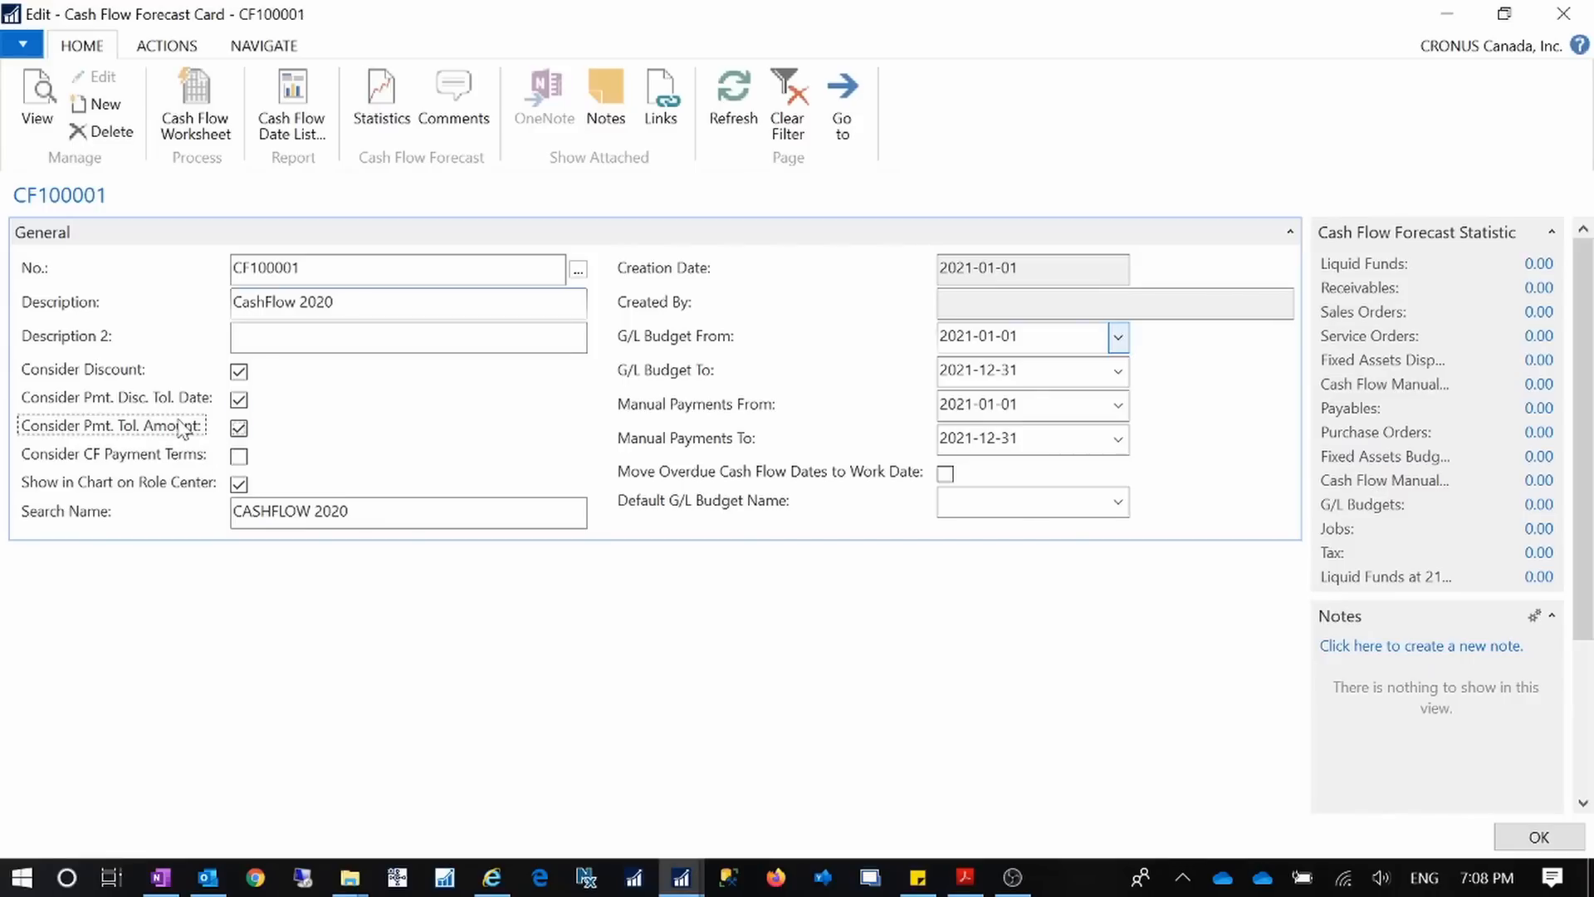
pyautogui.moveTo(178, 434)
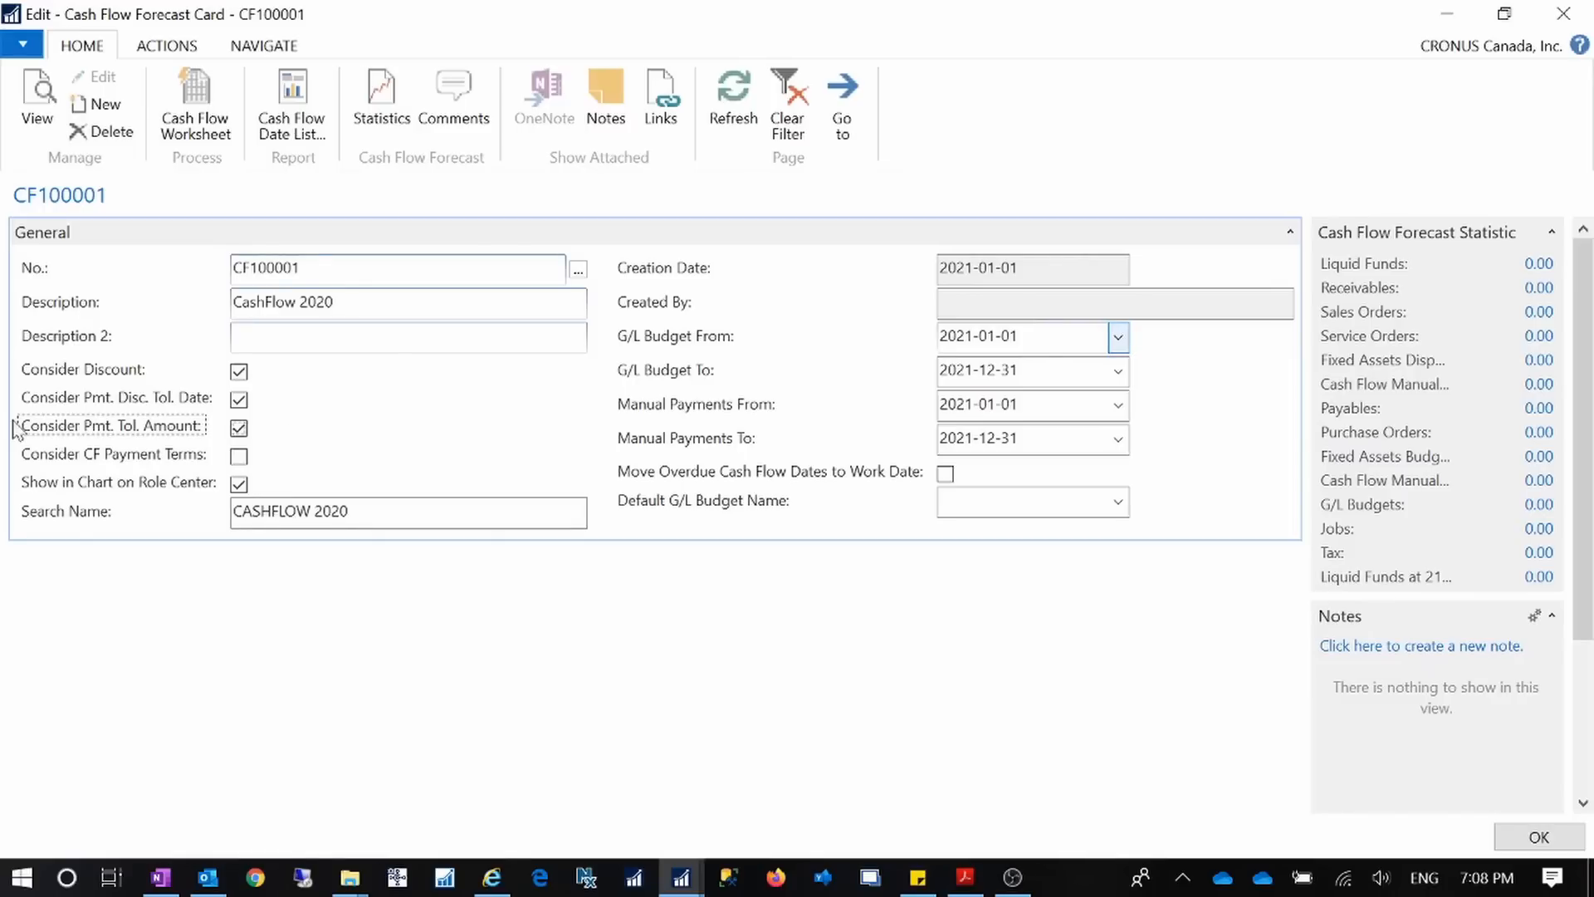
pyautogui.moveTo(207, 459)
pyautogui.moveTo(112, 436)
pyautogui.moveTo(111, 482)
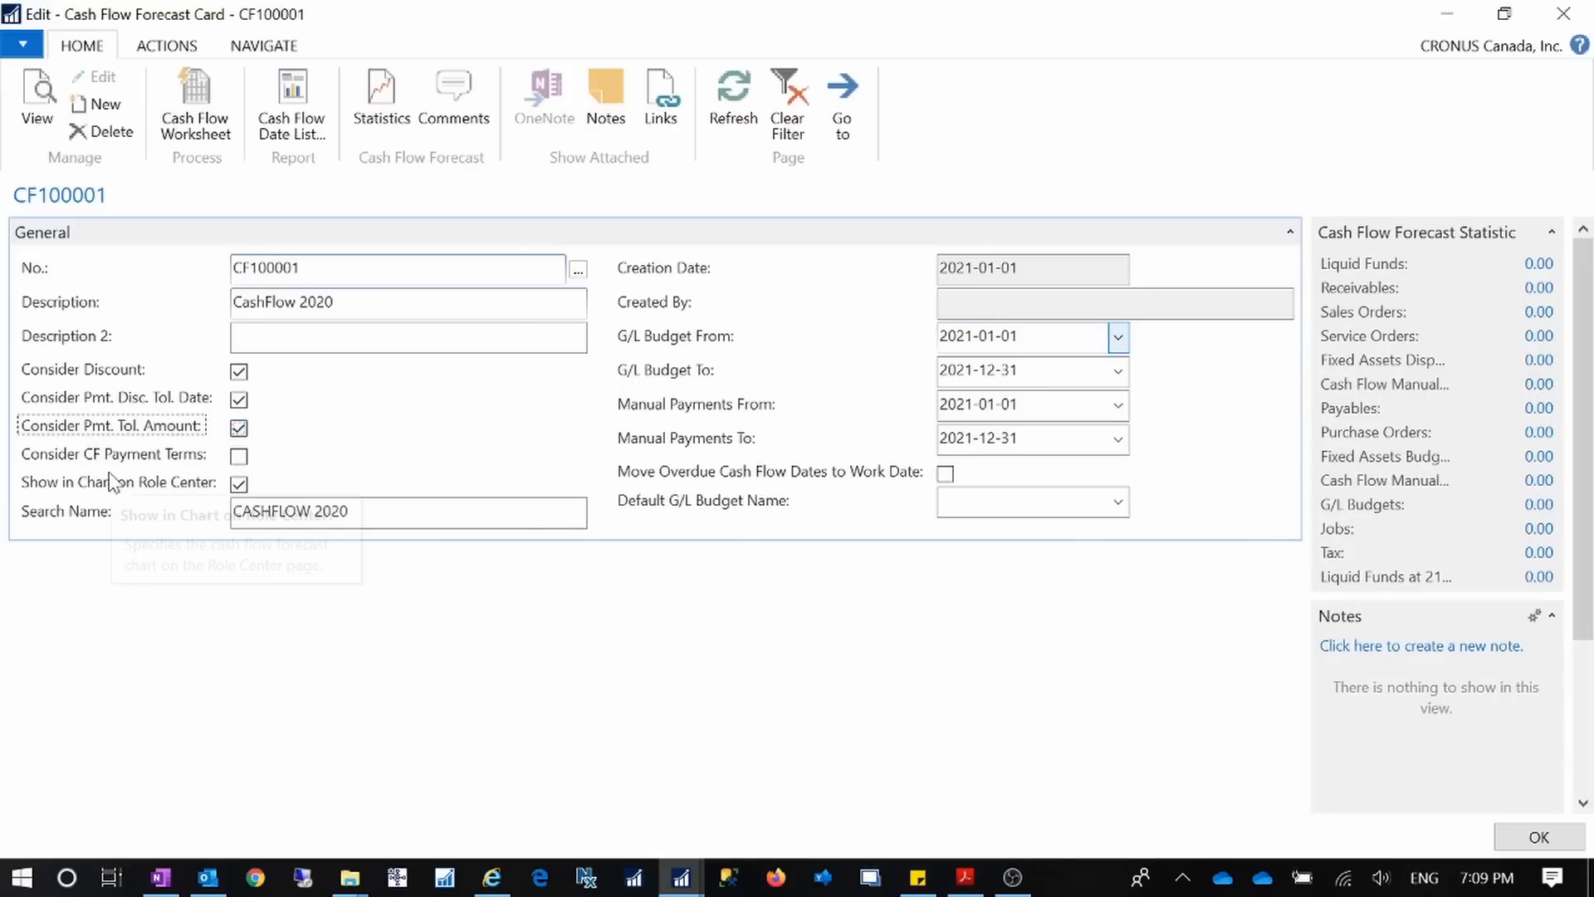
pyautogui.click(240, 458)
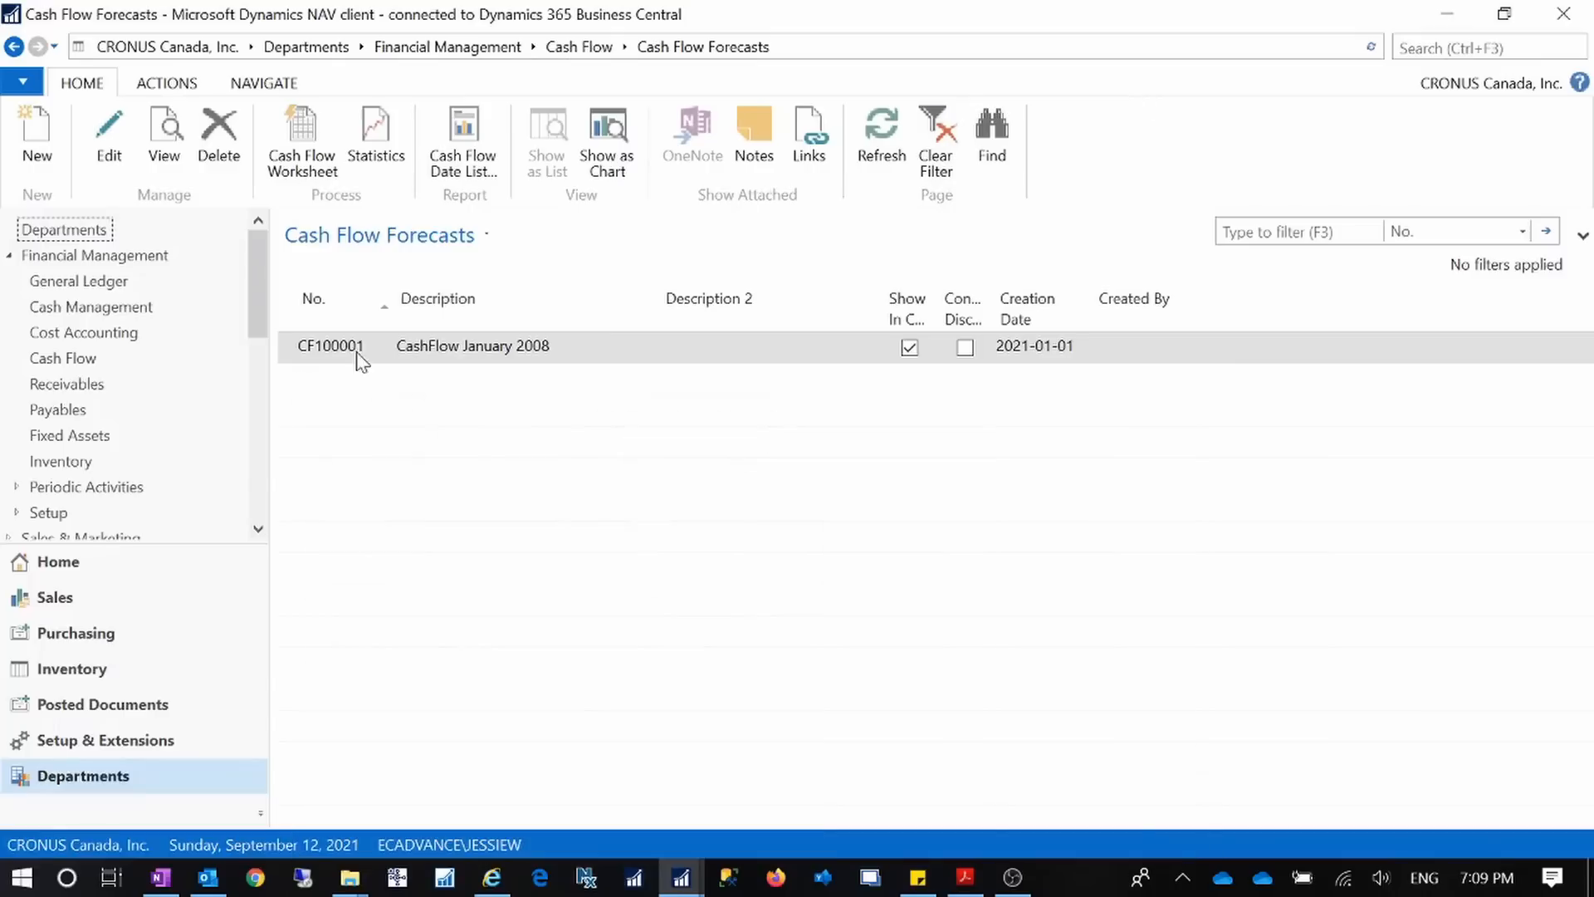
# - Minimize the forecast card and open the customer card of The Cannon Group PLC from the sales customers list
pyautogui.click(1444, 14)
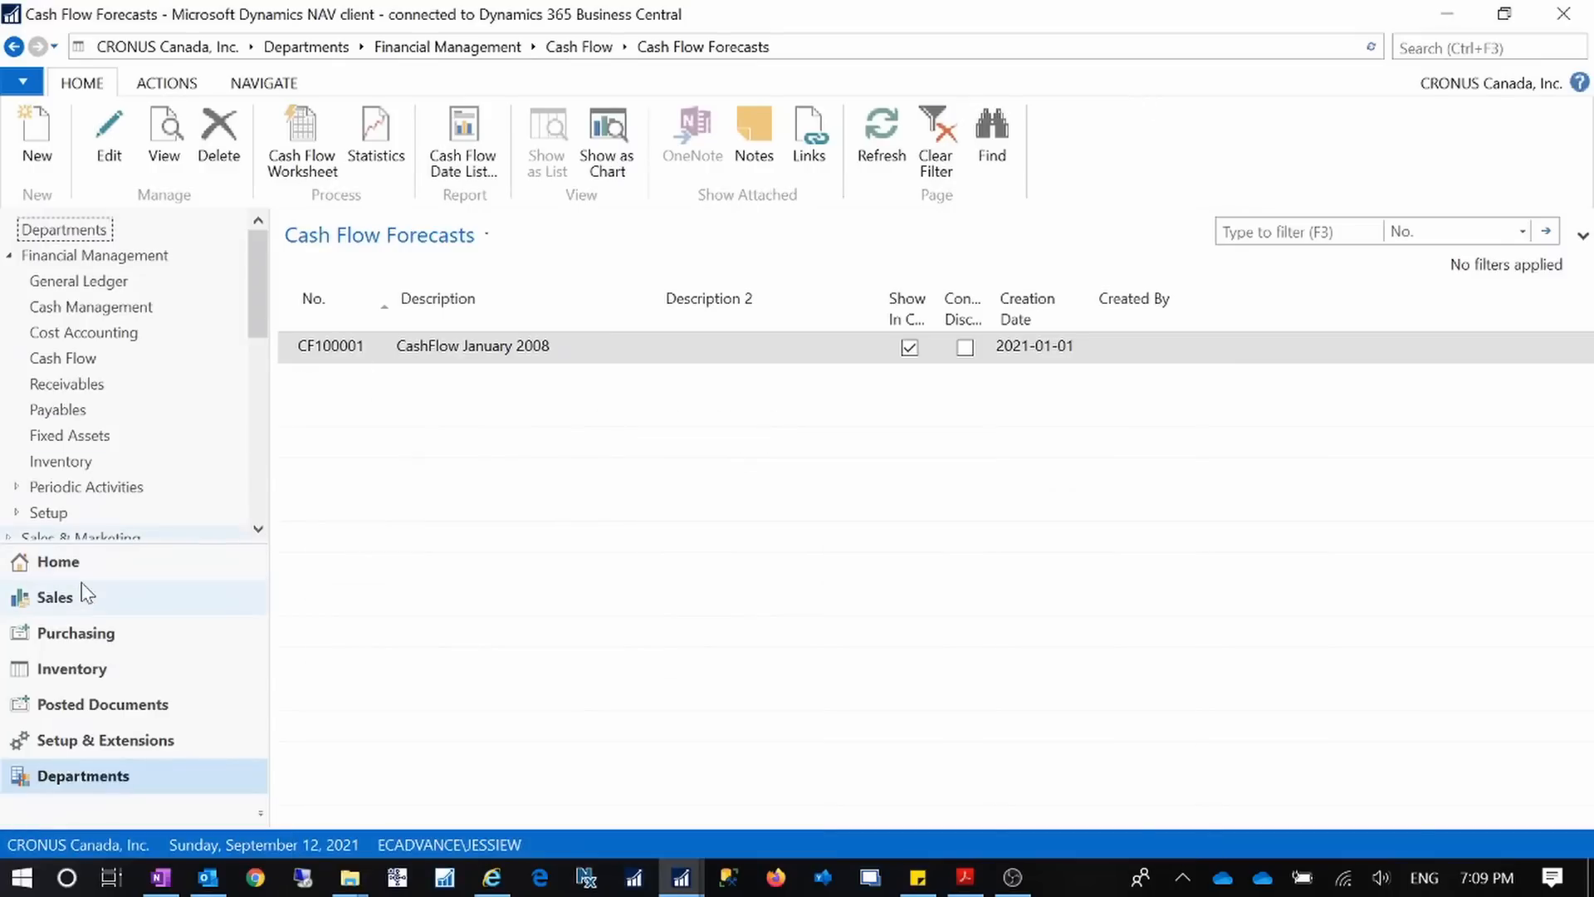
pyautogui.click(71, 608)
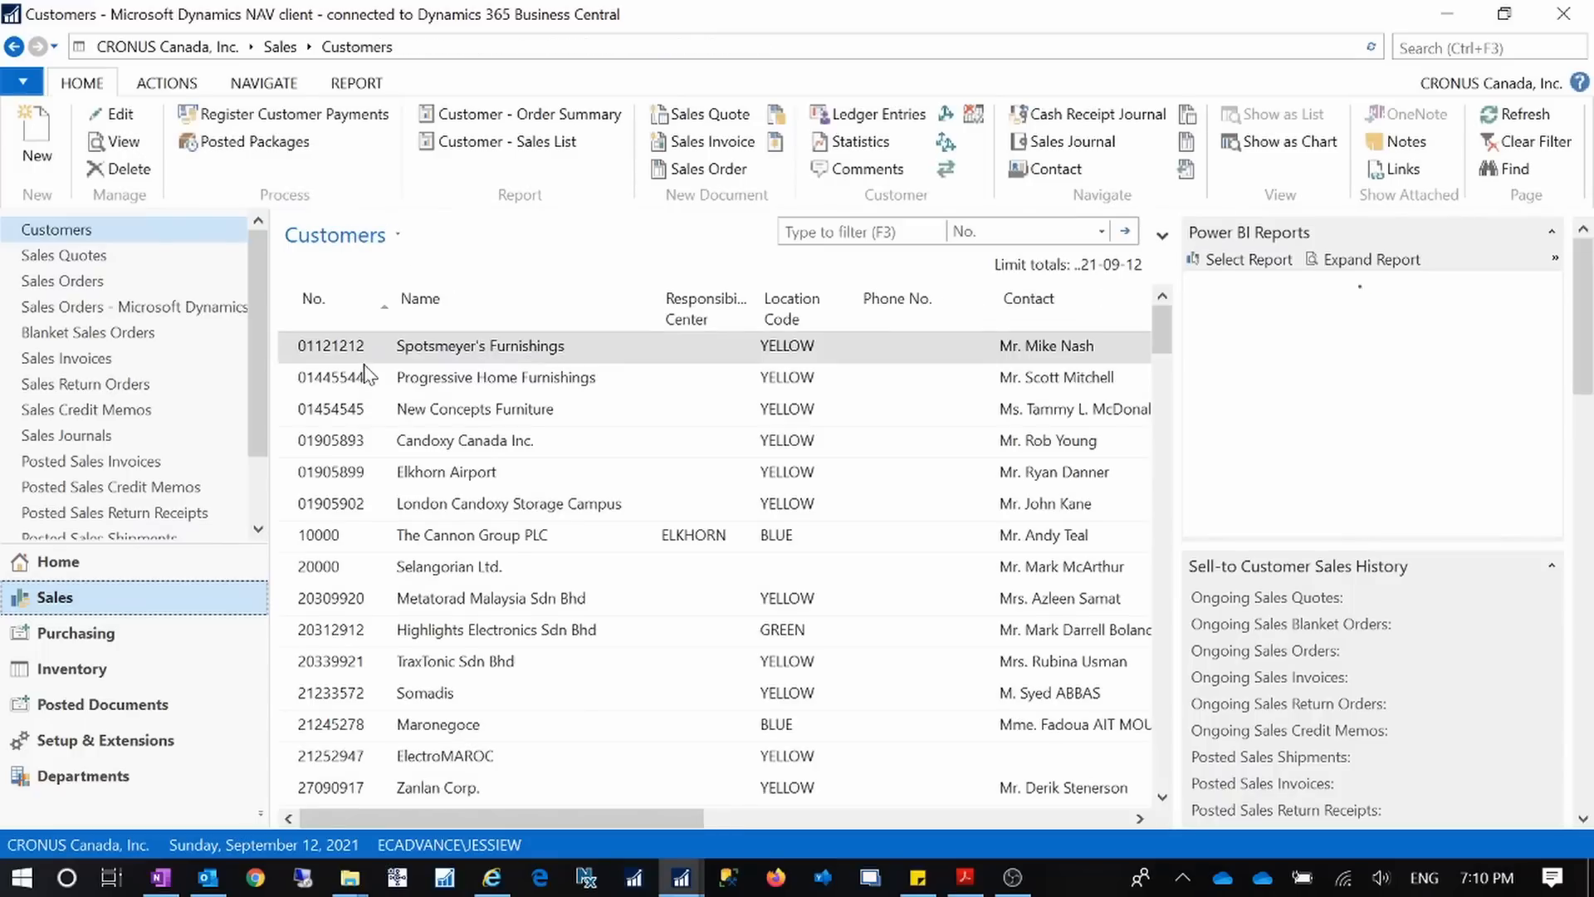
pyautogui.click(325, 540)
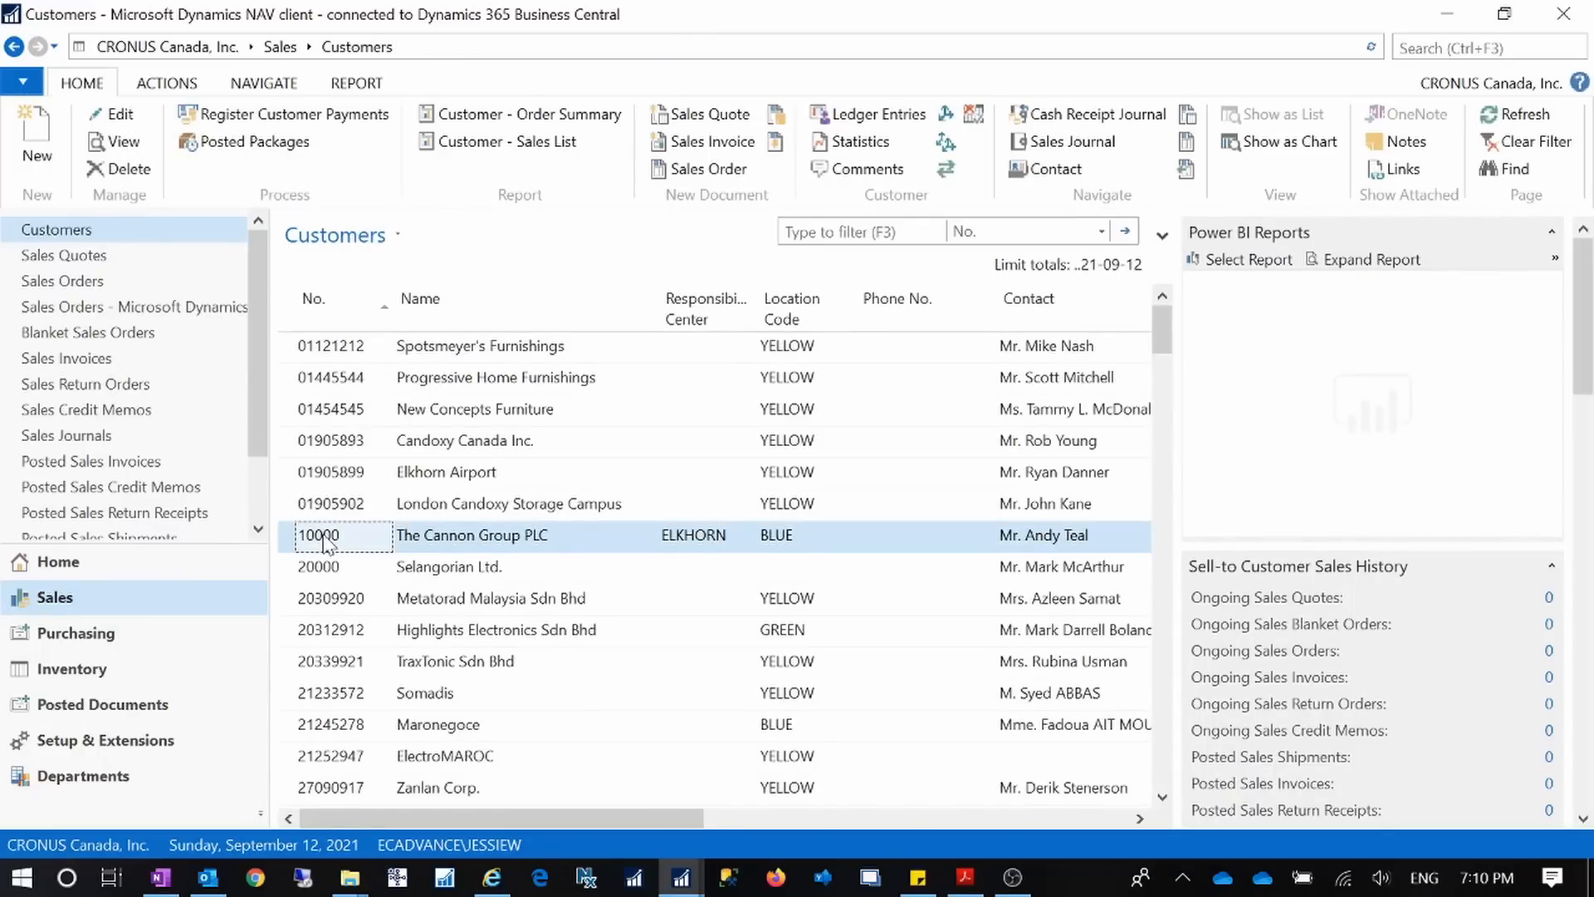
pyautogui.doubleClick(325, 539)
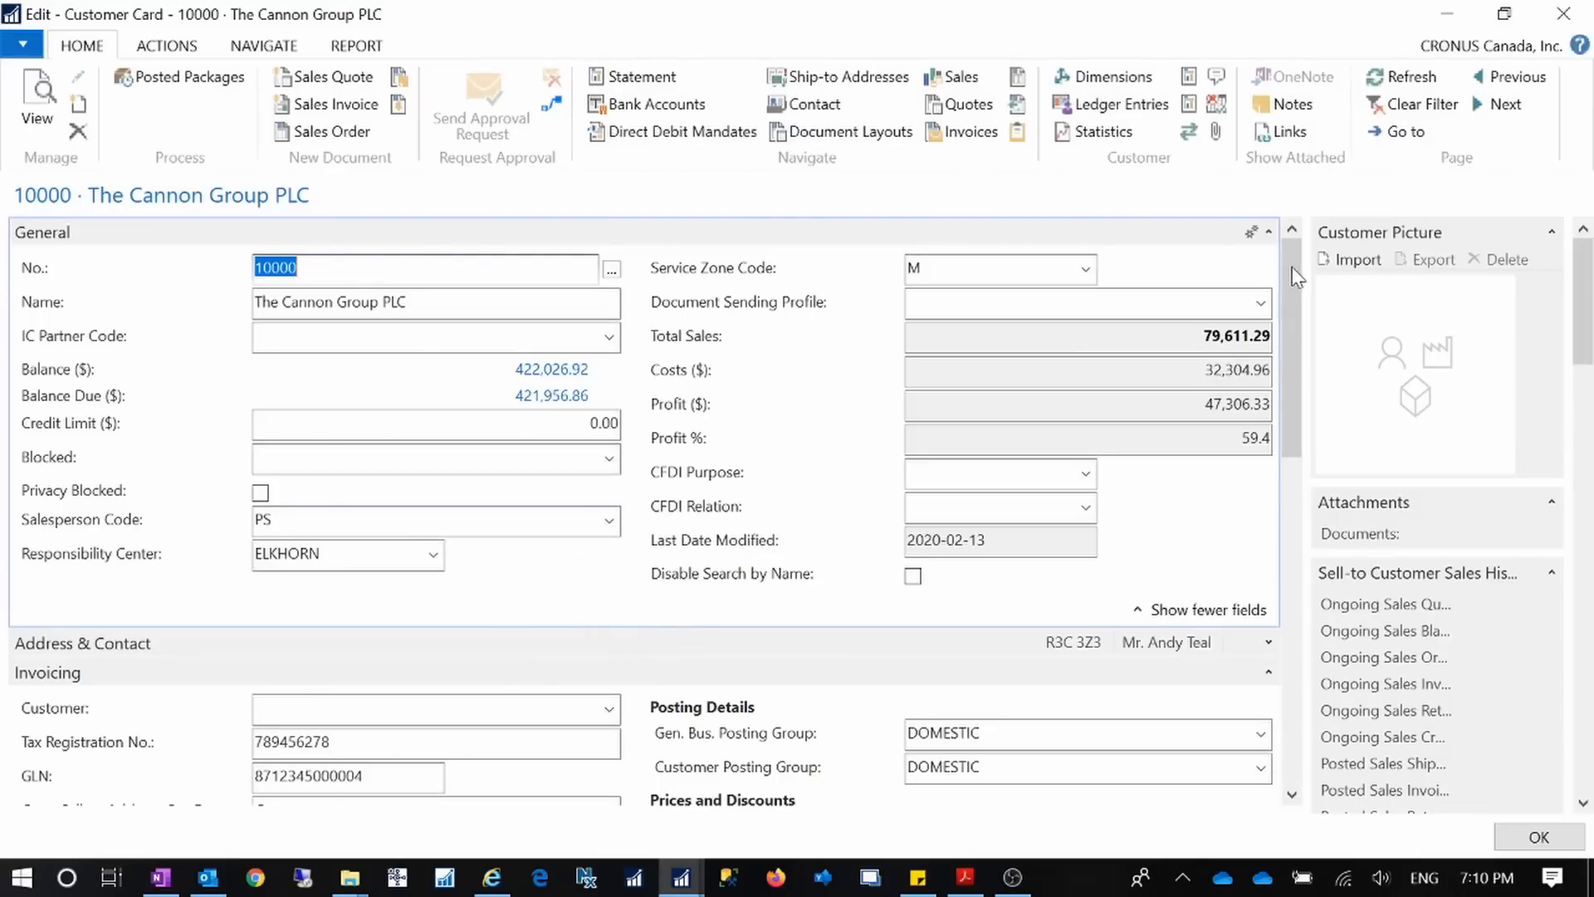
# - Set the customer's Cash Flow Payment Terms Code to 60 DAYS in the Payments section
pyautogui.click(1269, 233)
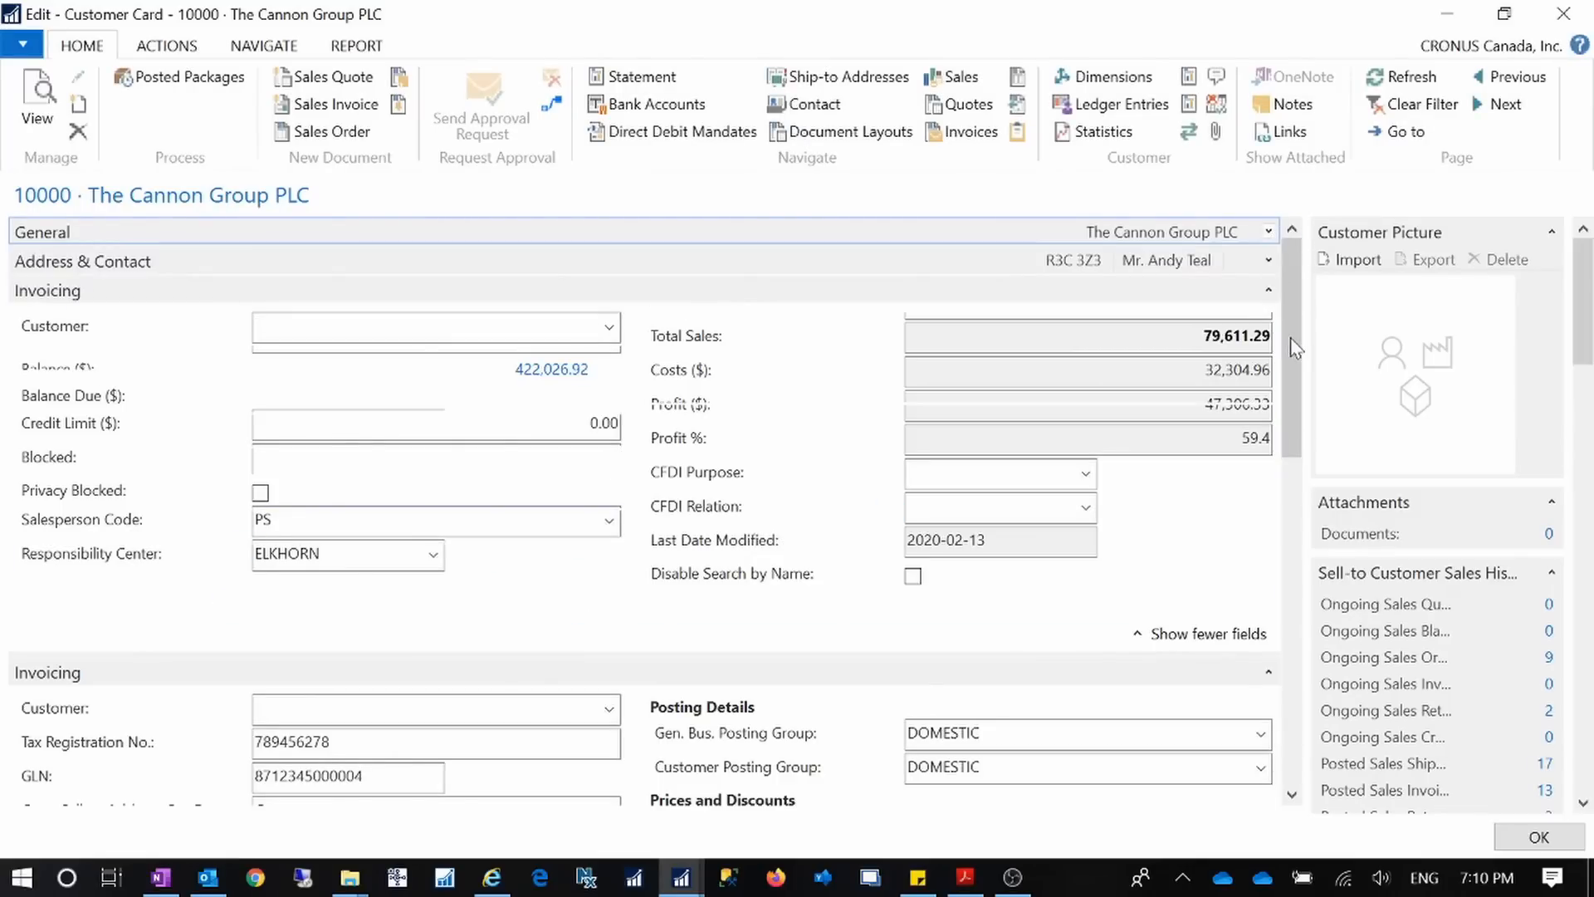
pyautogui.moveTo(1290, 337); pyautogui.dragTo(1270, 587)
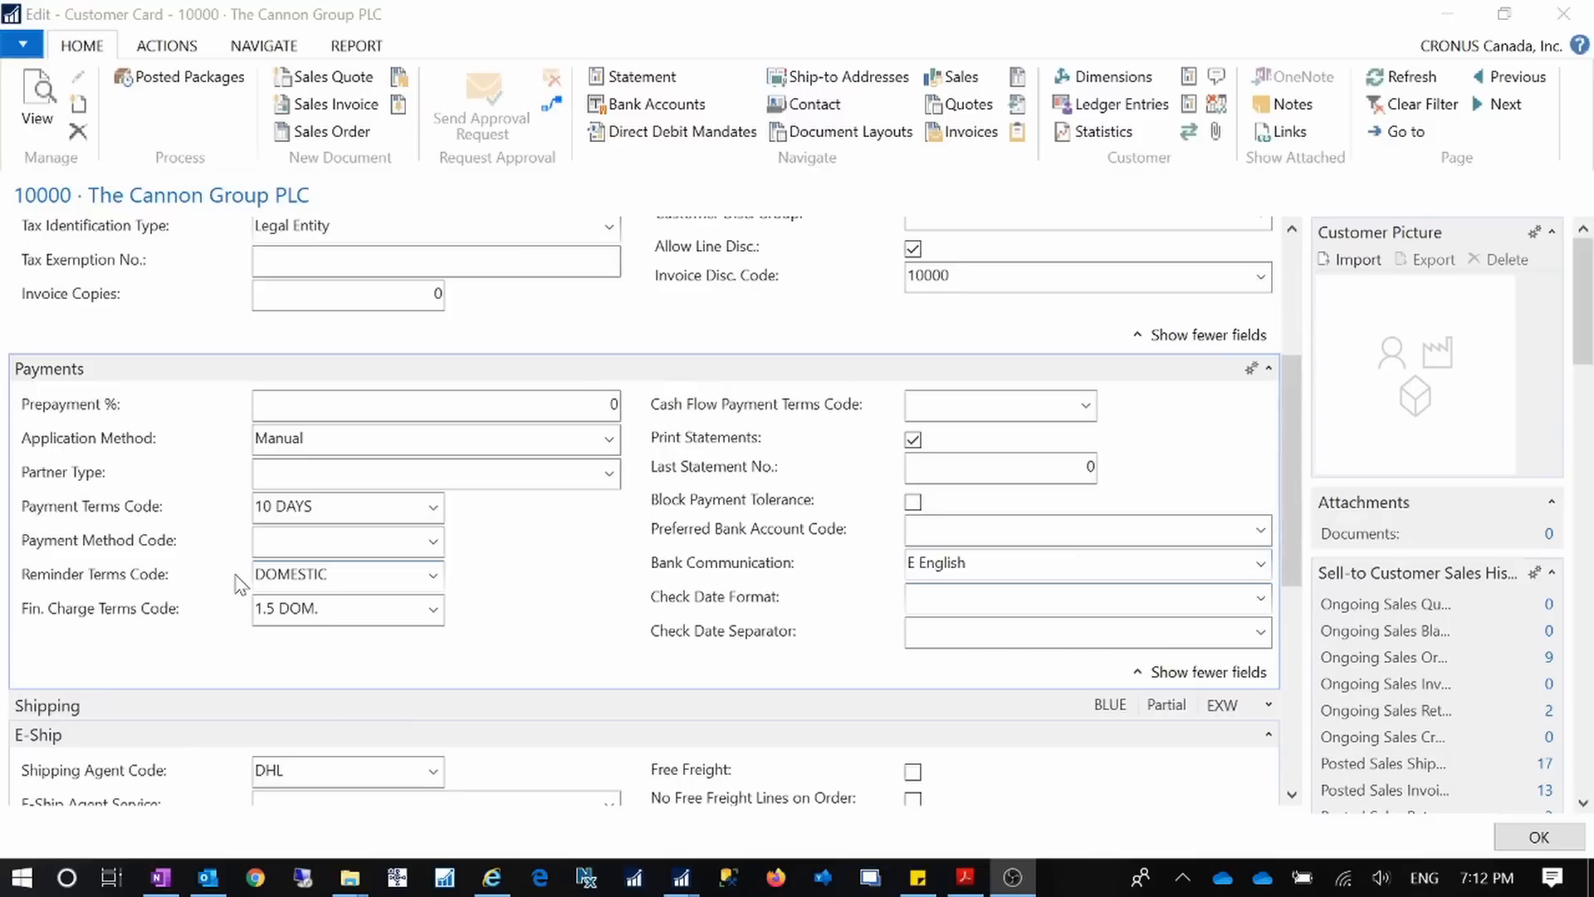
pyautogui.click(371, 513)
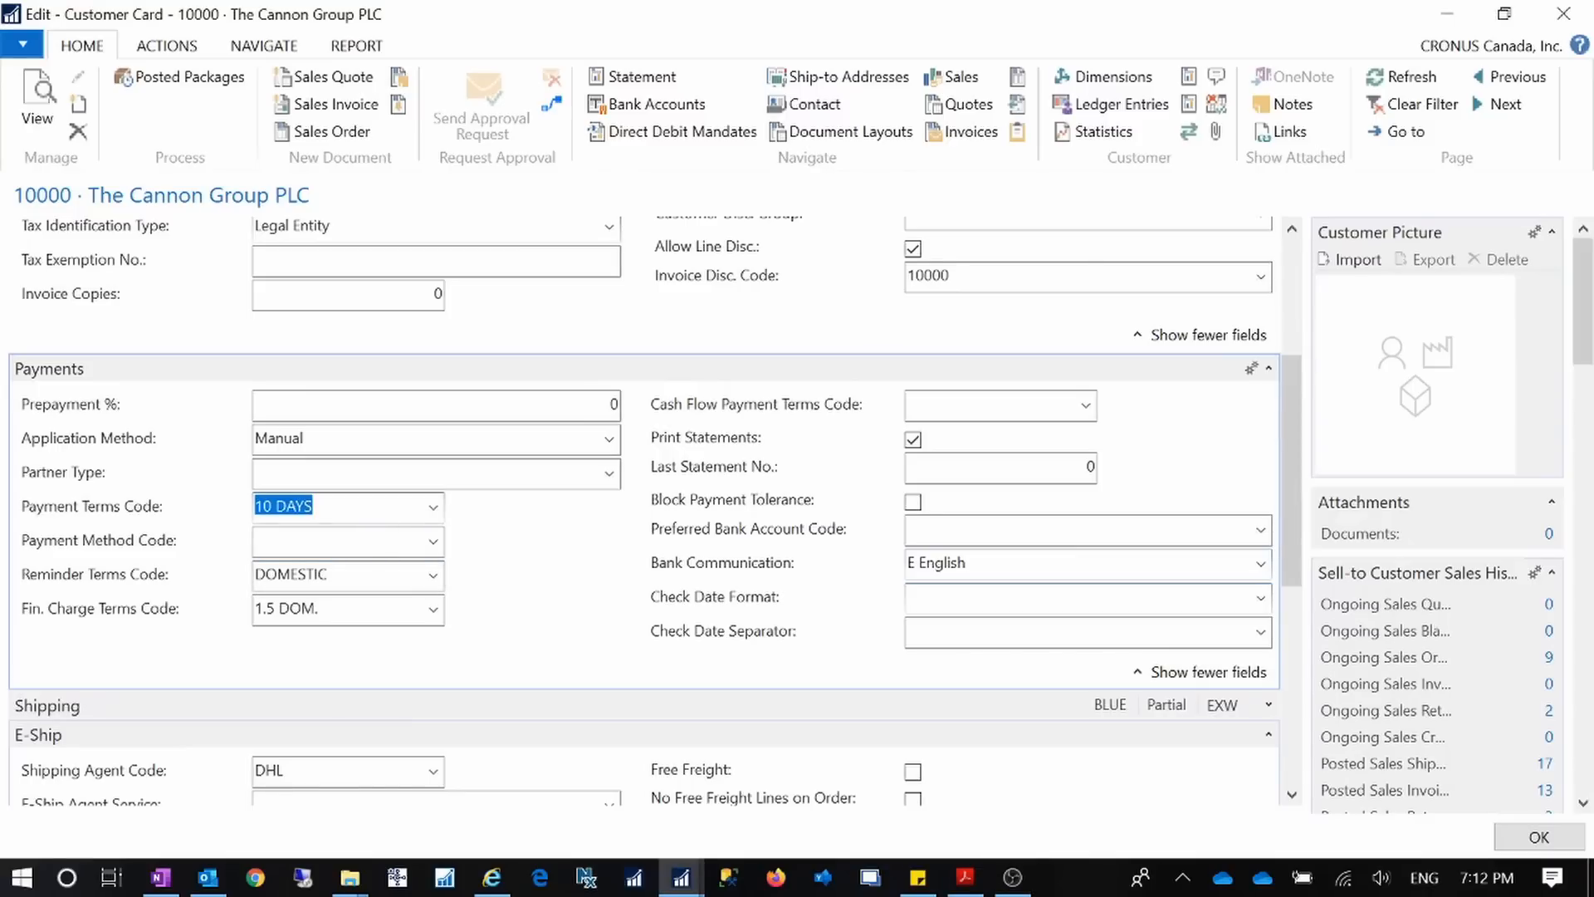
pyautogui.click(313, 506)
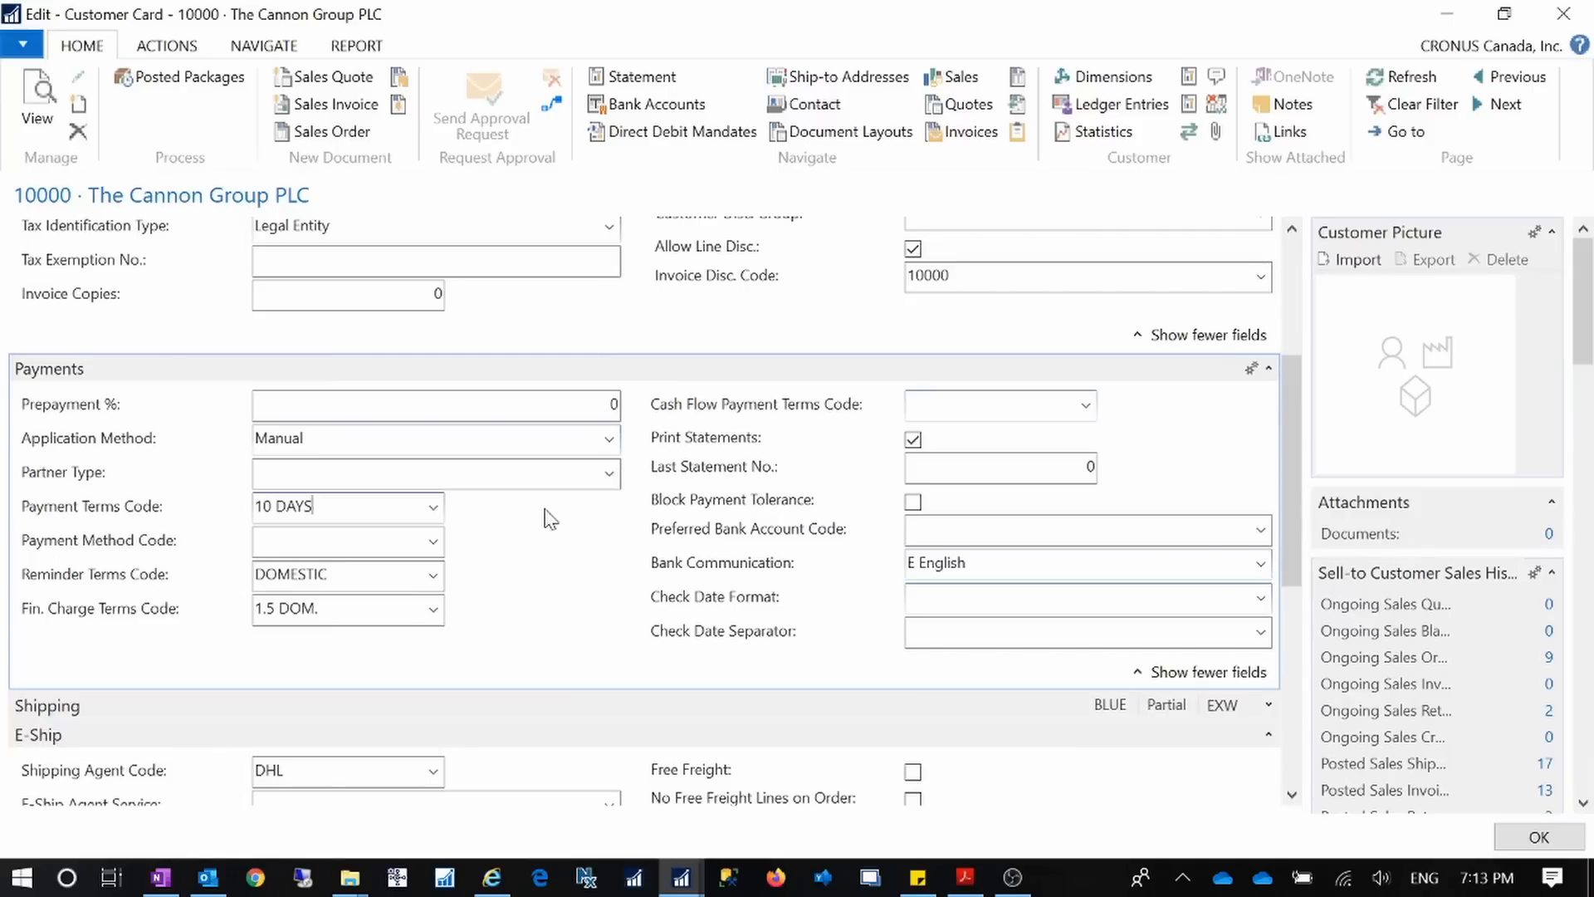
pyautogui.click(1084, 407)
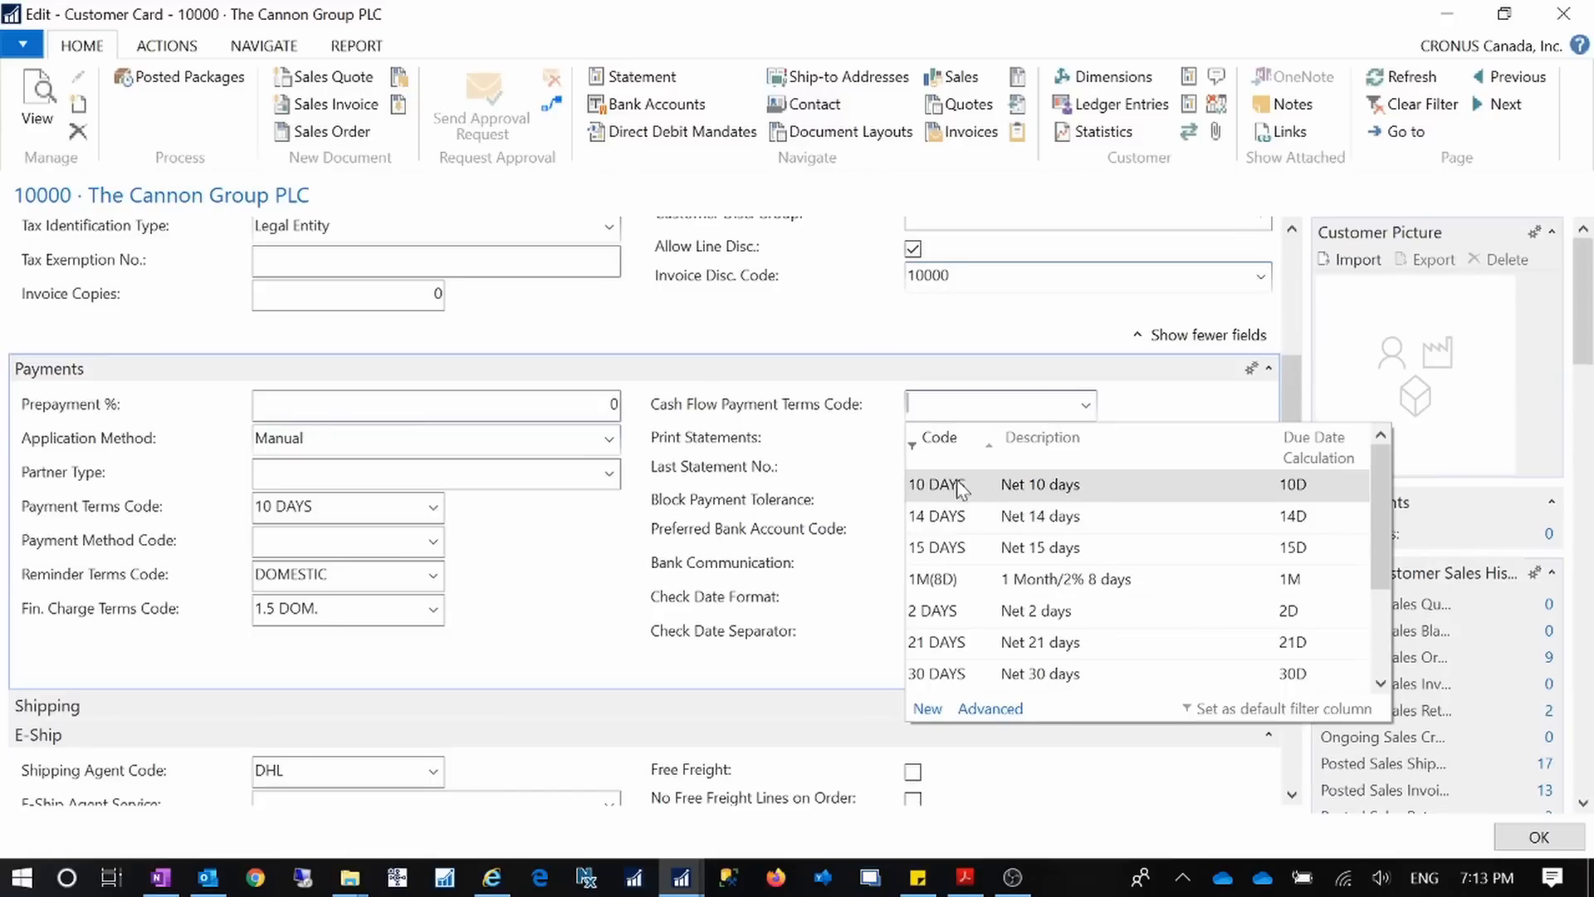
pyautogui.scroll(-2, 1109, 594)
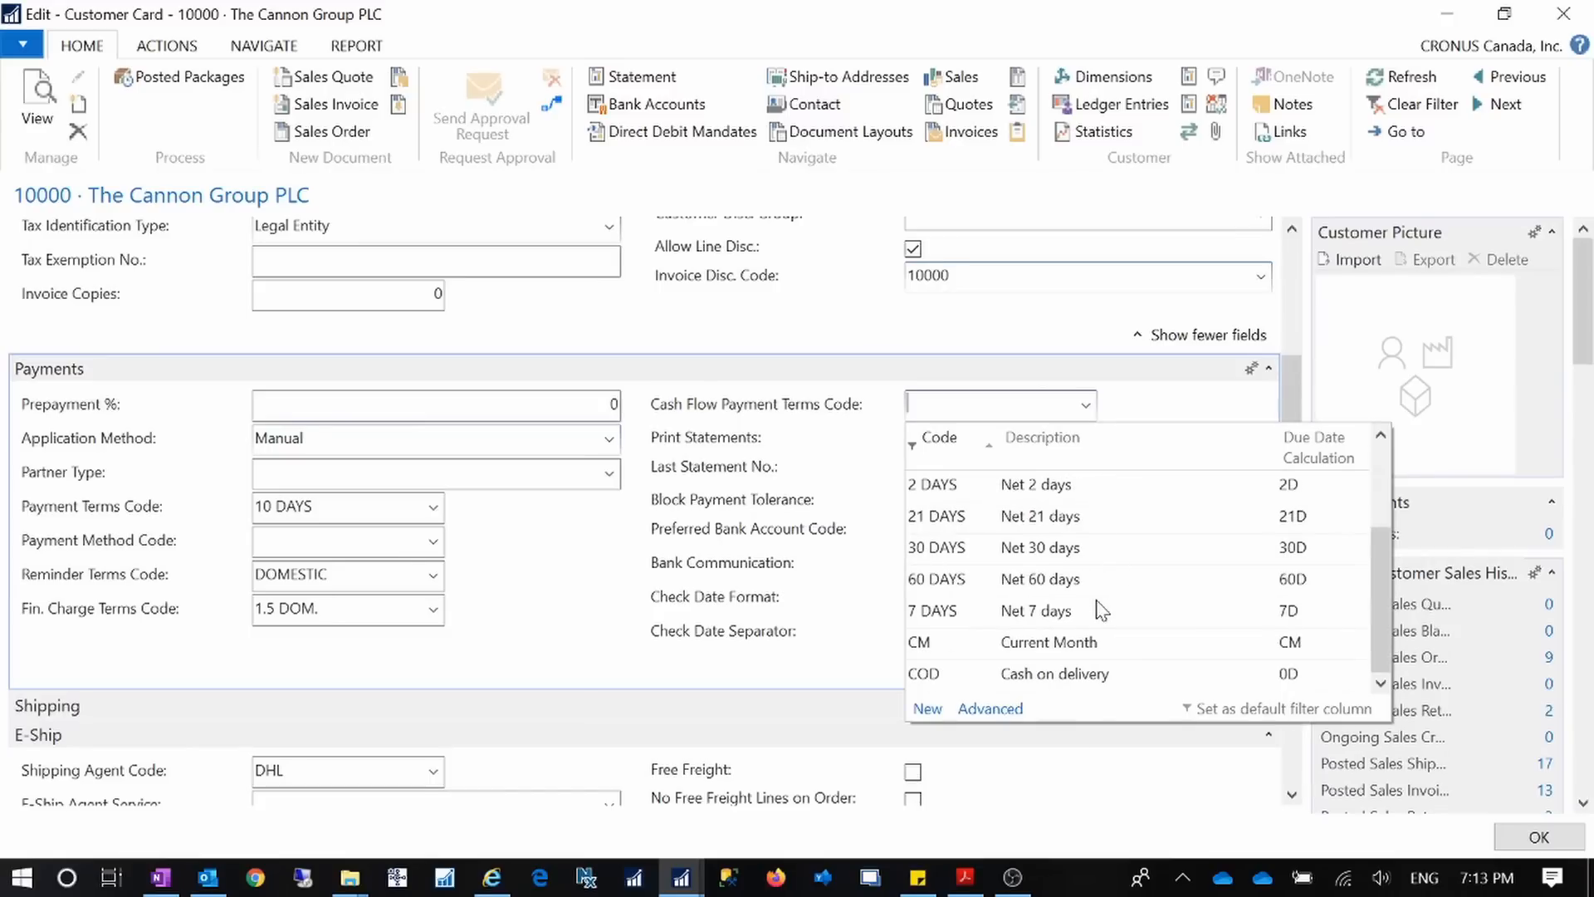
pyautogui.scroll(1, 1102, 612)
pyautogui.scroll(-1, 1102, 612)
pyautogui.click(967, 583)
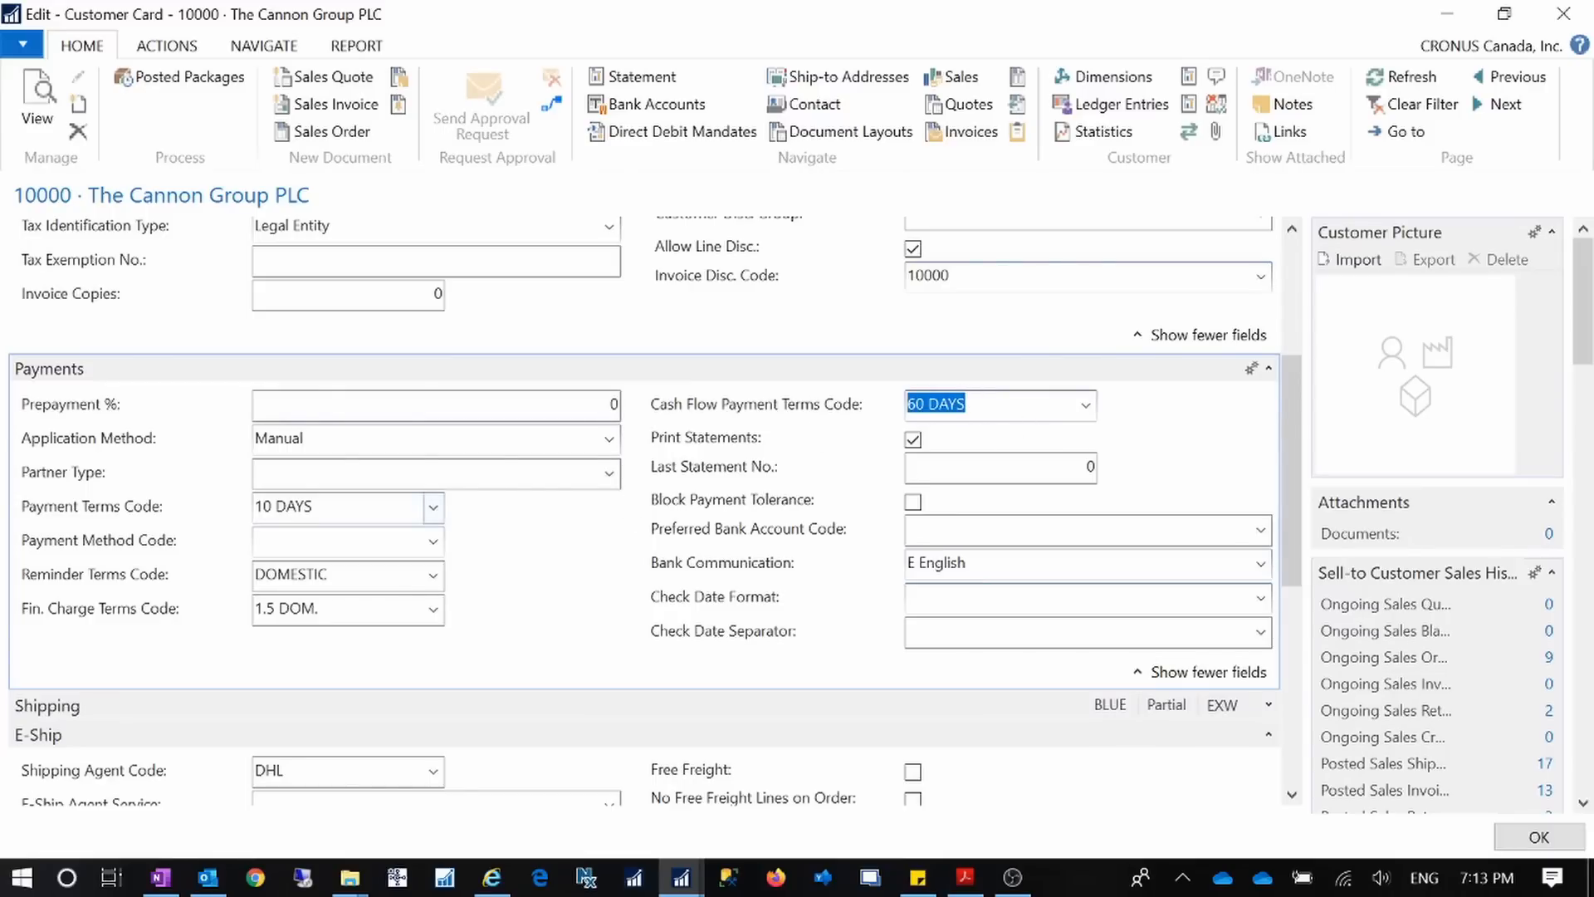
# - Compare the customer's Payment Terms Code with the Cash Flow Payment Terms Code, then close the customer card
pyautogui.click(259, 509)
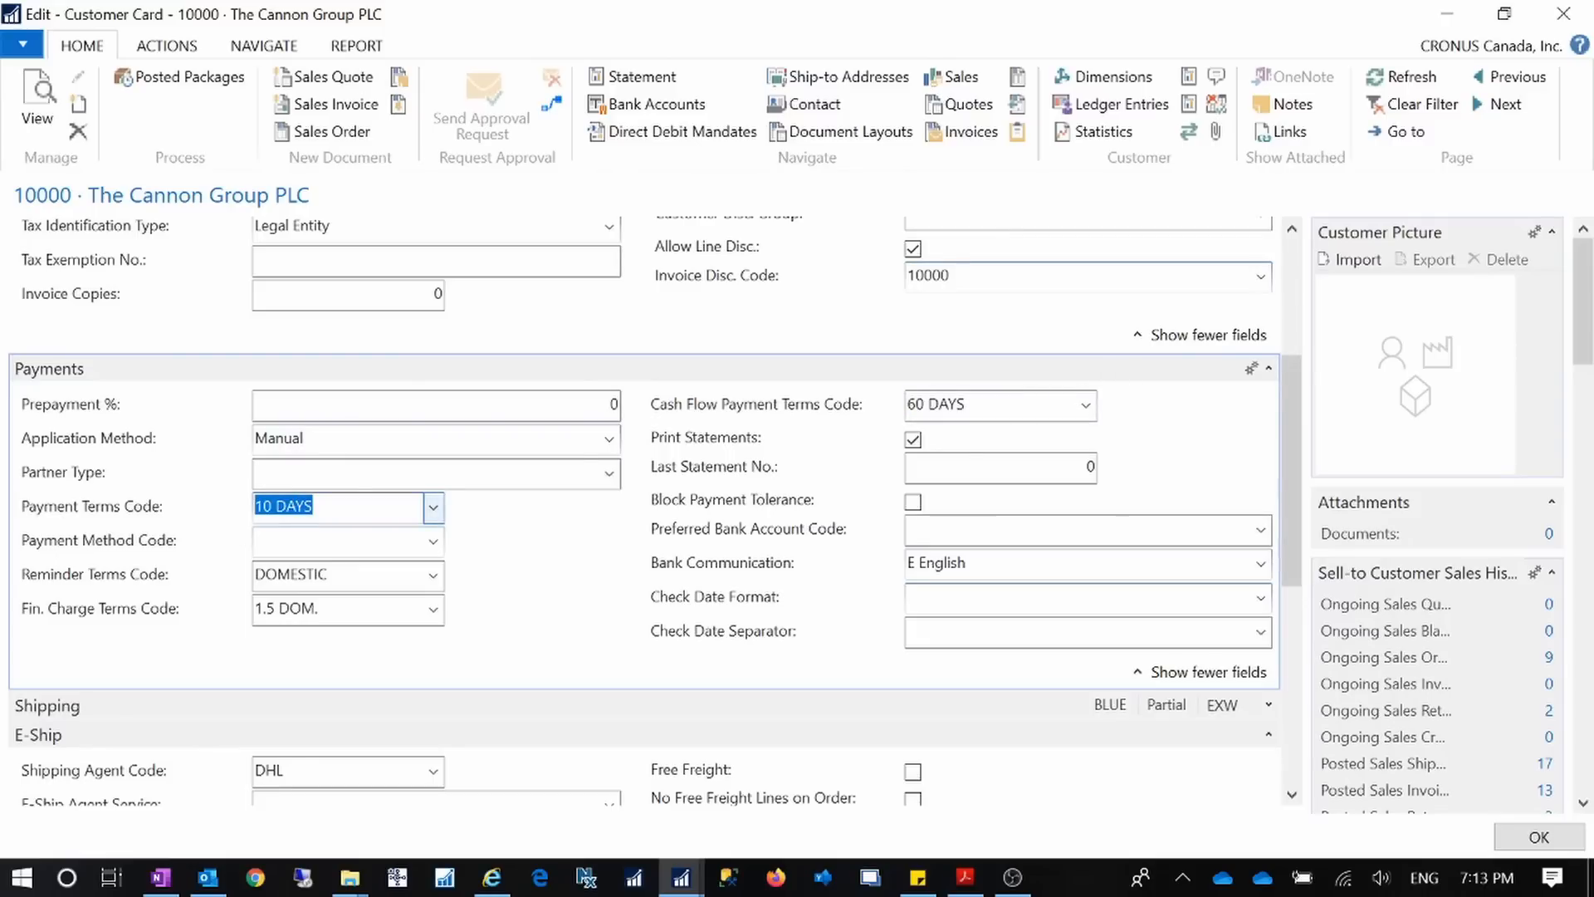
pyautogui.click(962, 405)
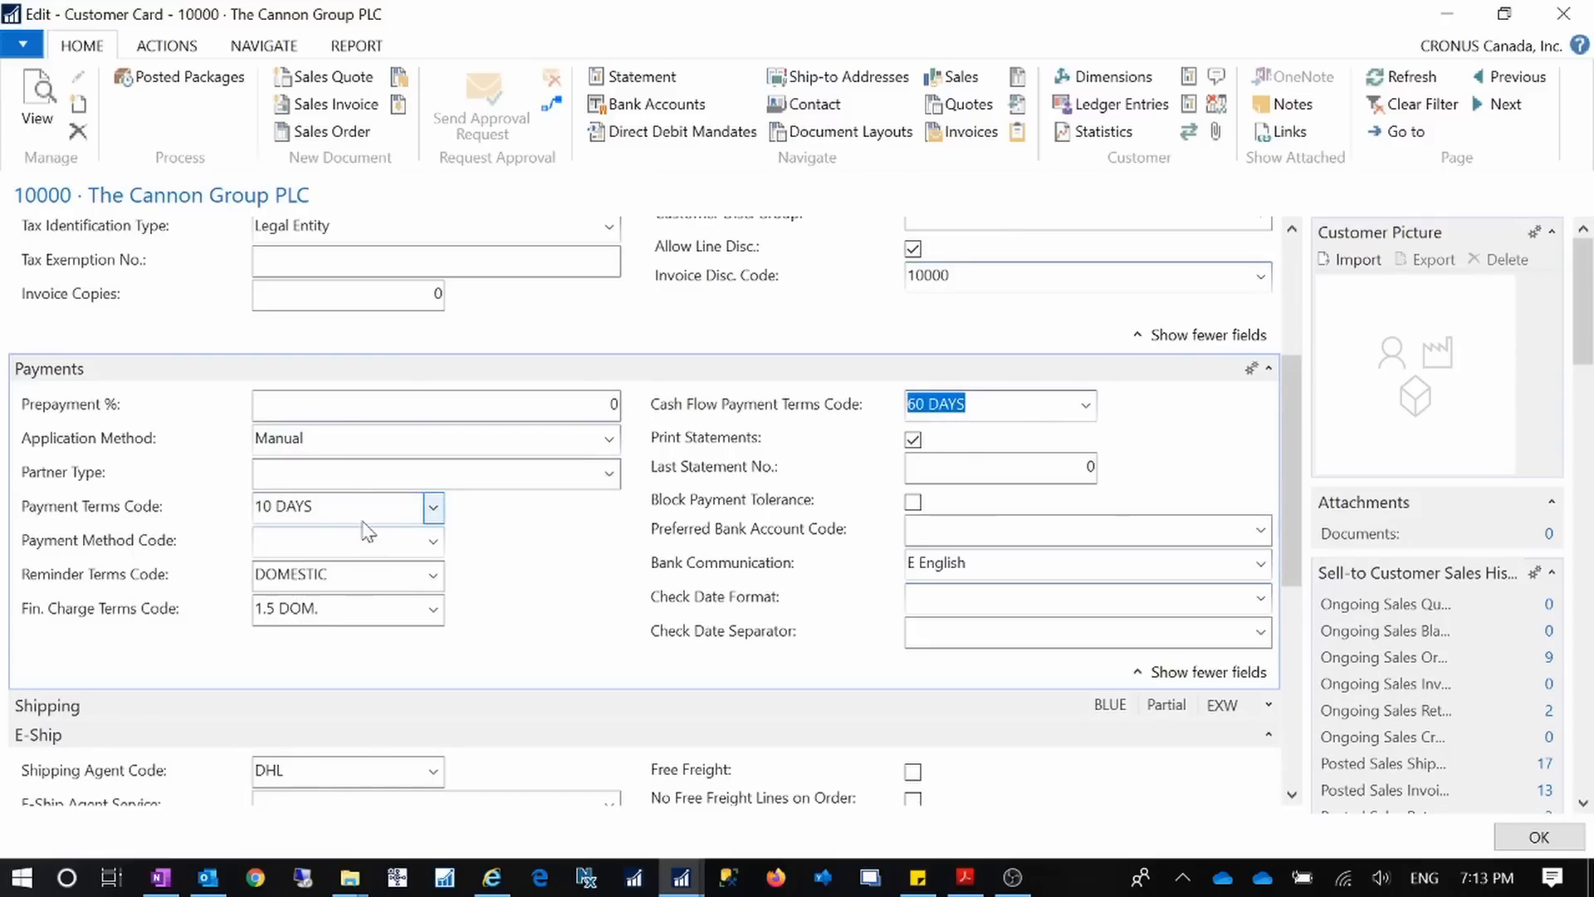
pyautogui.click(282, 506)
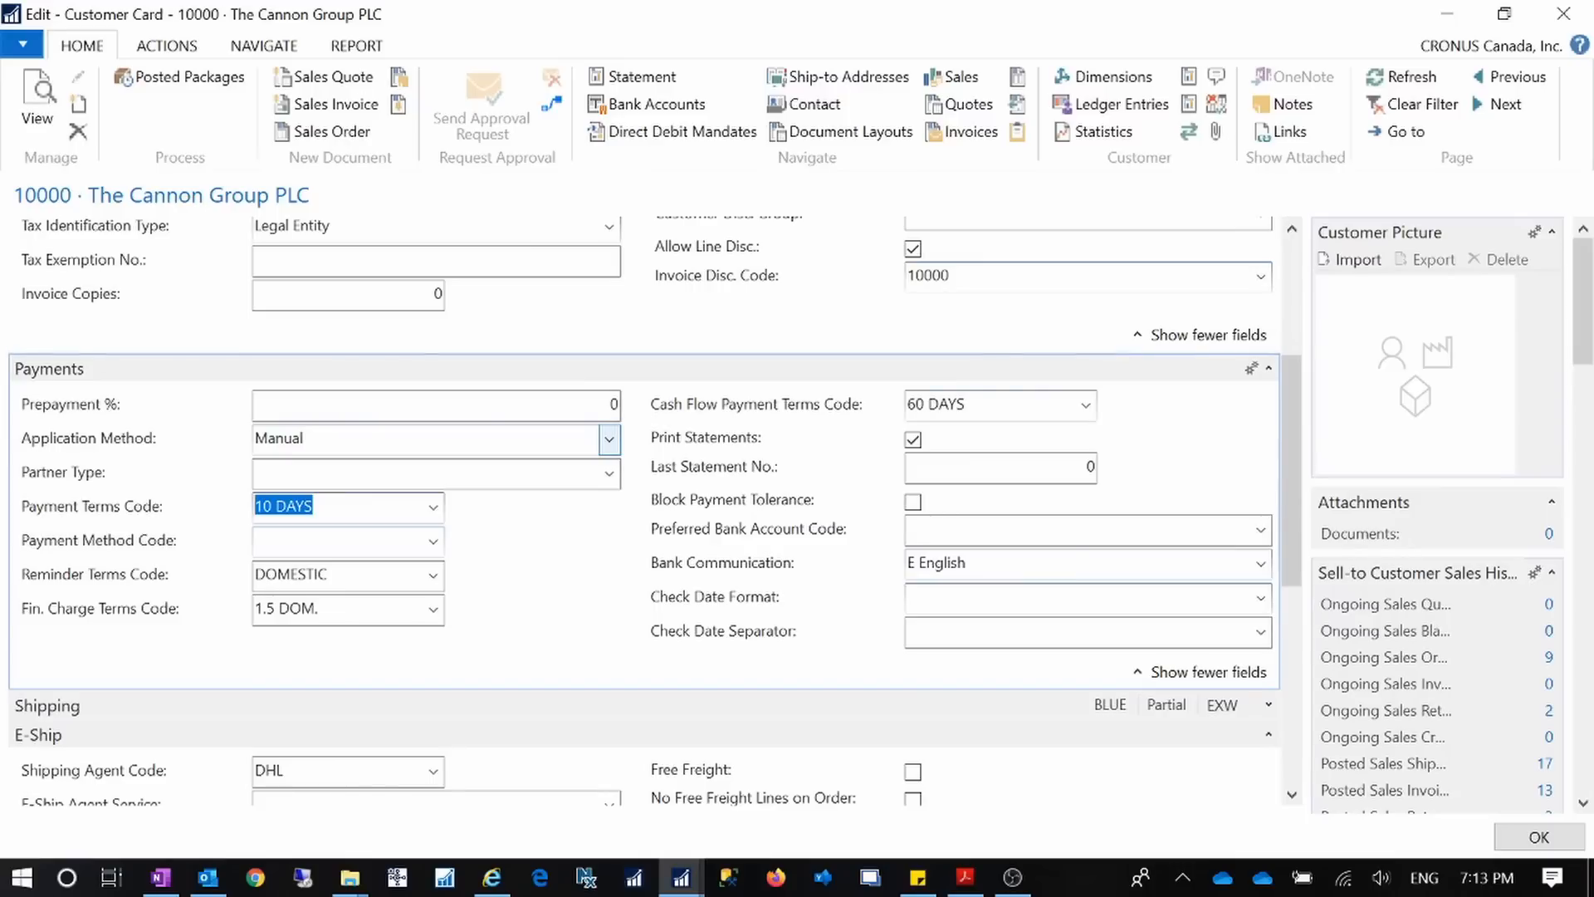
pyautogui.click(1537, 837)
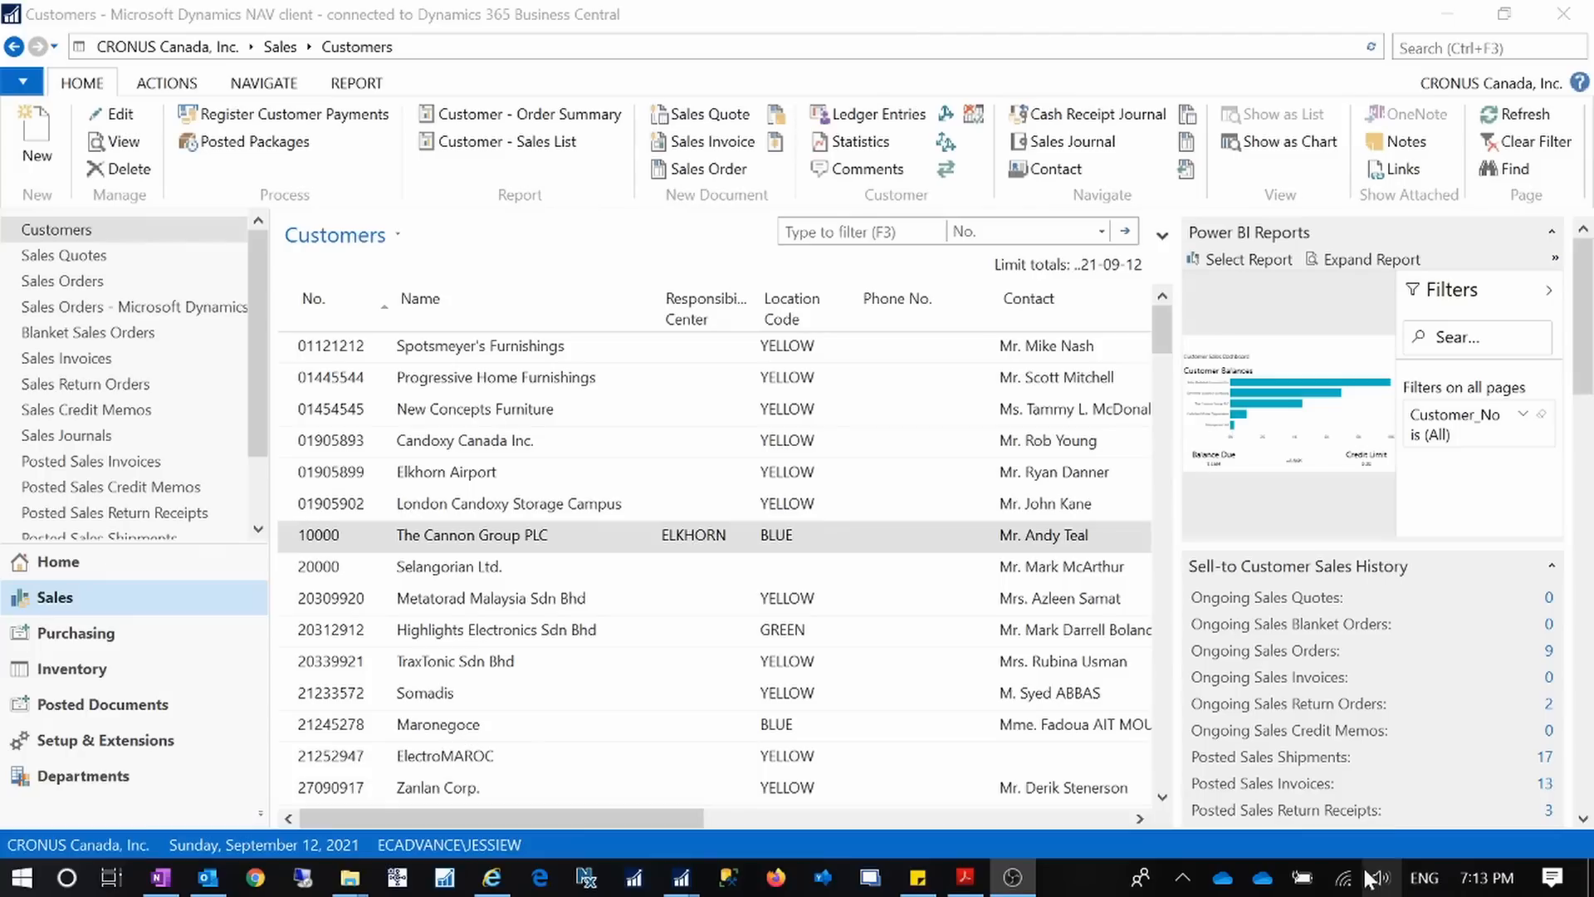
# - Return to the Cash Flow Forecasts list and bring up the forecast card CF100001 at full window size
pyautogui.click(156, 775)
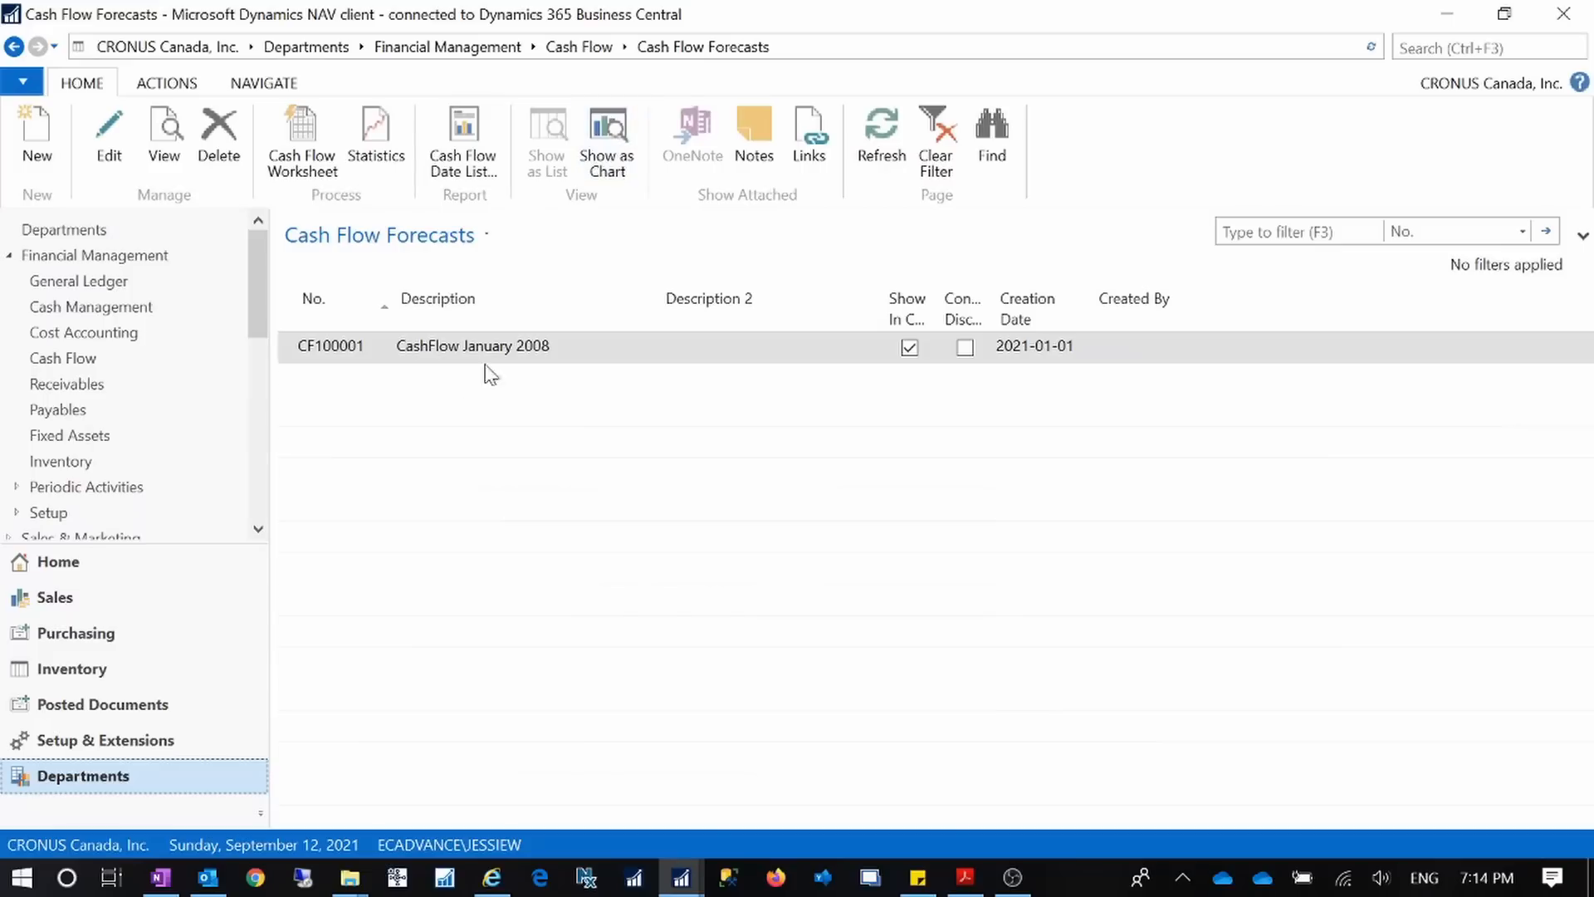
pyautogui.doubleClick(370, 358)
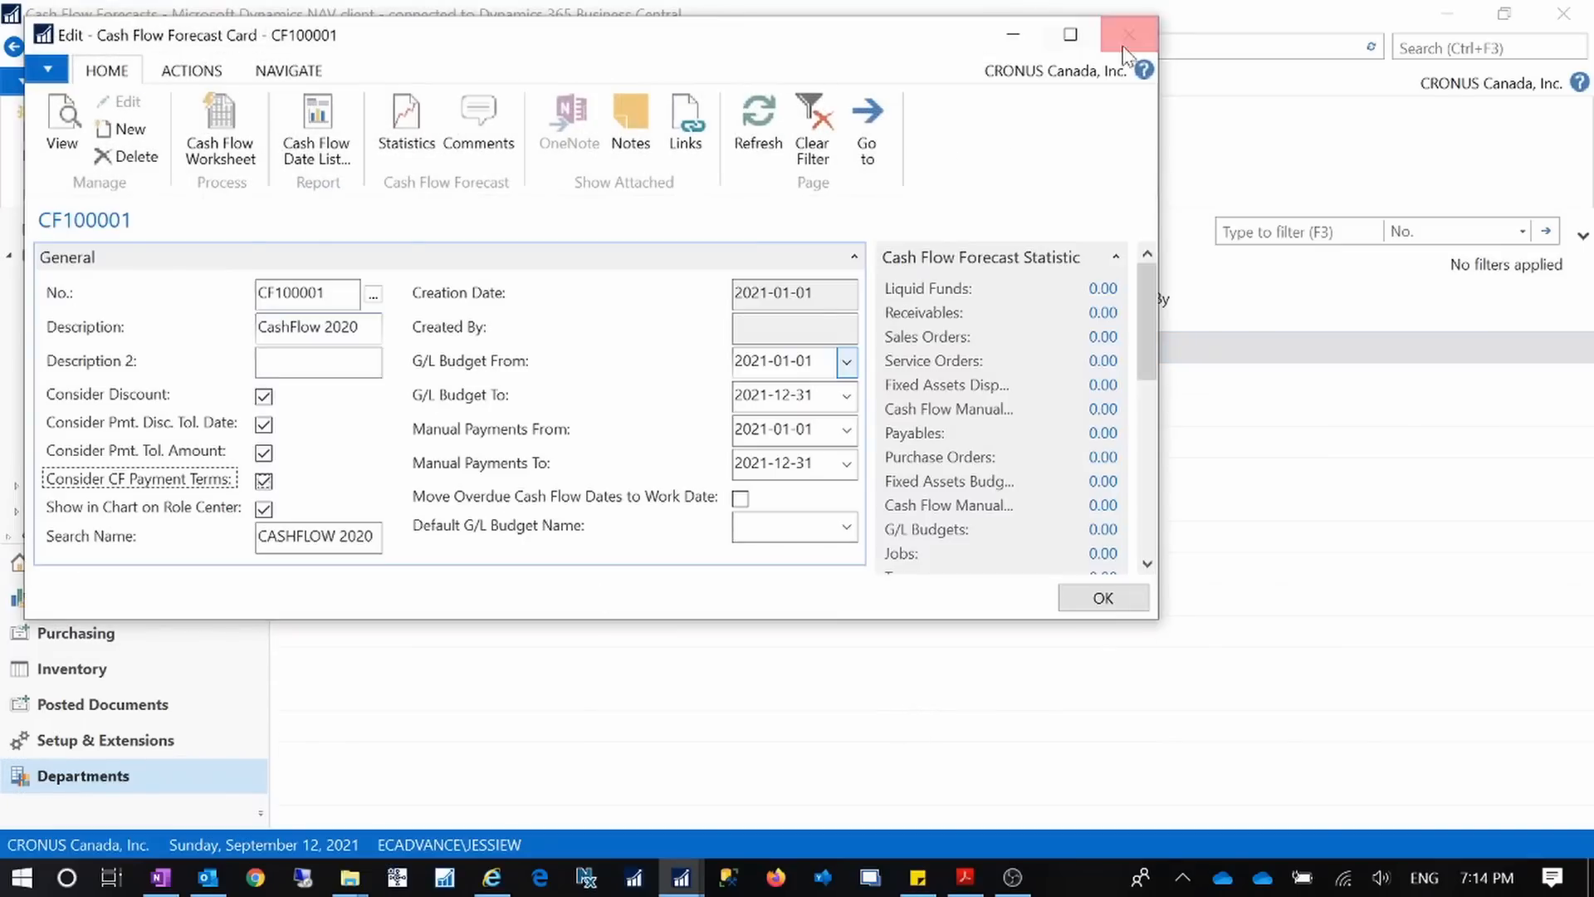
pyautogui.click(1090, 40)
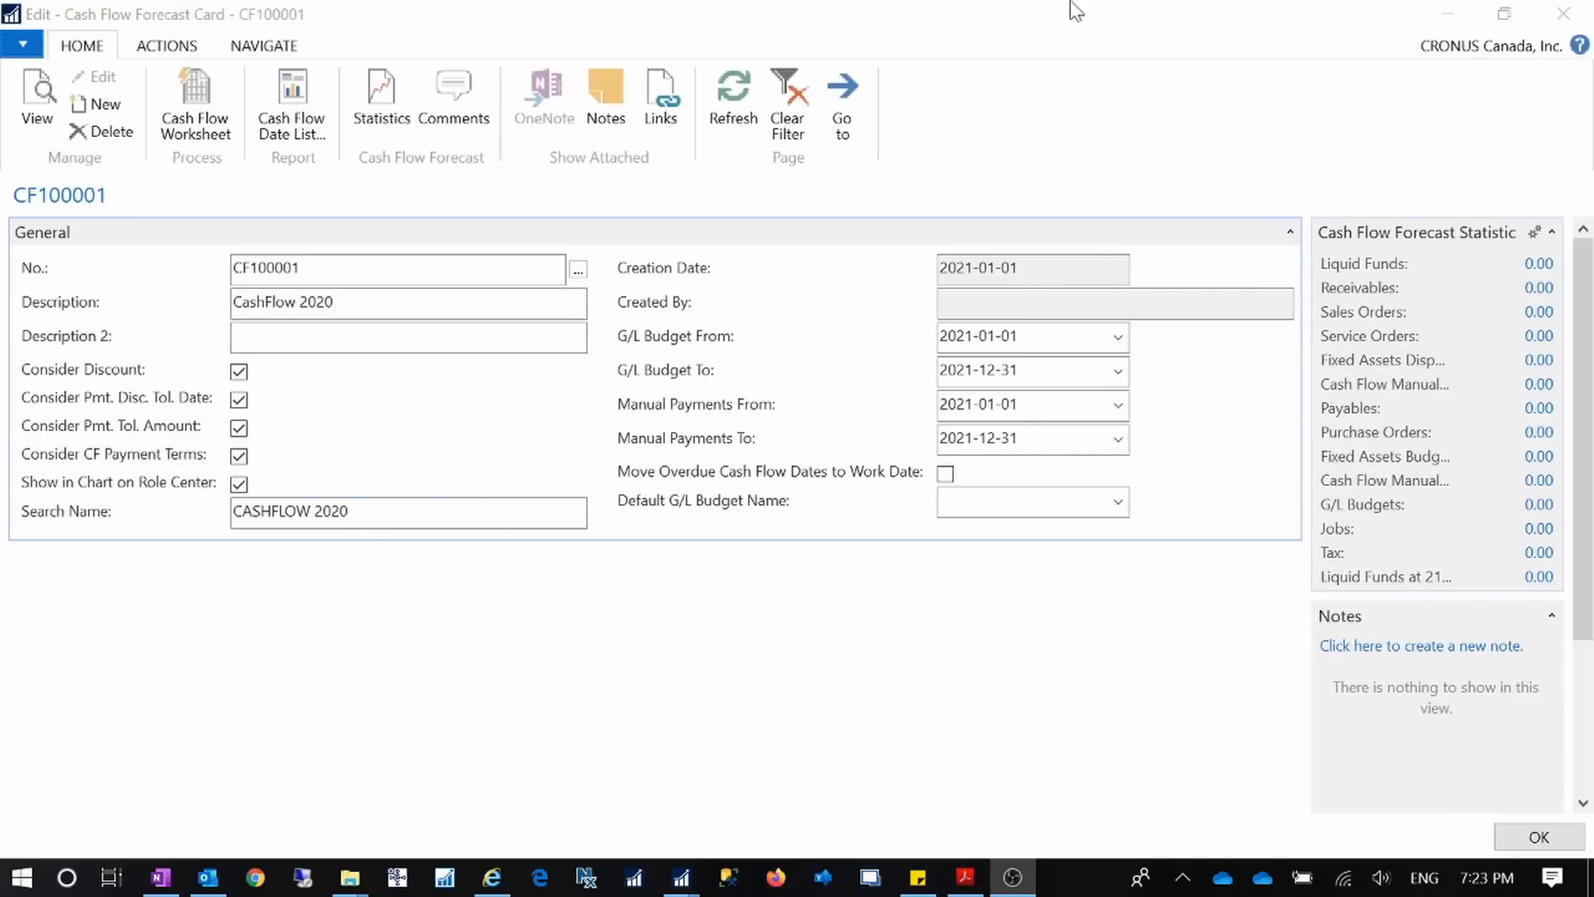
# - Shrink the forecast card and view the Cash Flow Manual Revenues and Cash Flow Manual Expenses lists
pyautogui.doubleClick(953, 10)
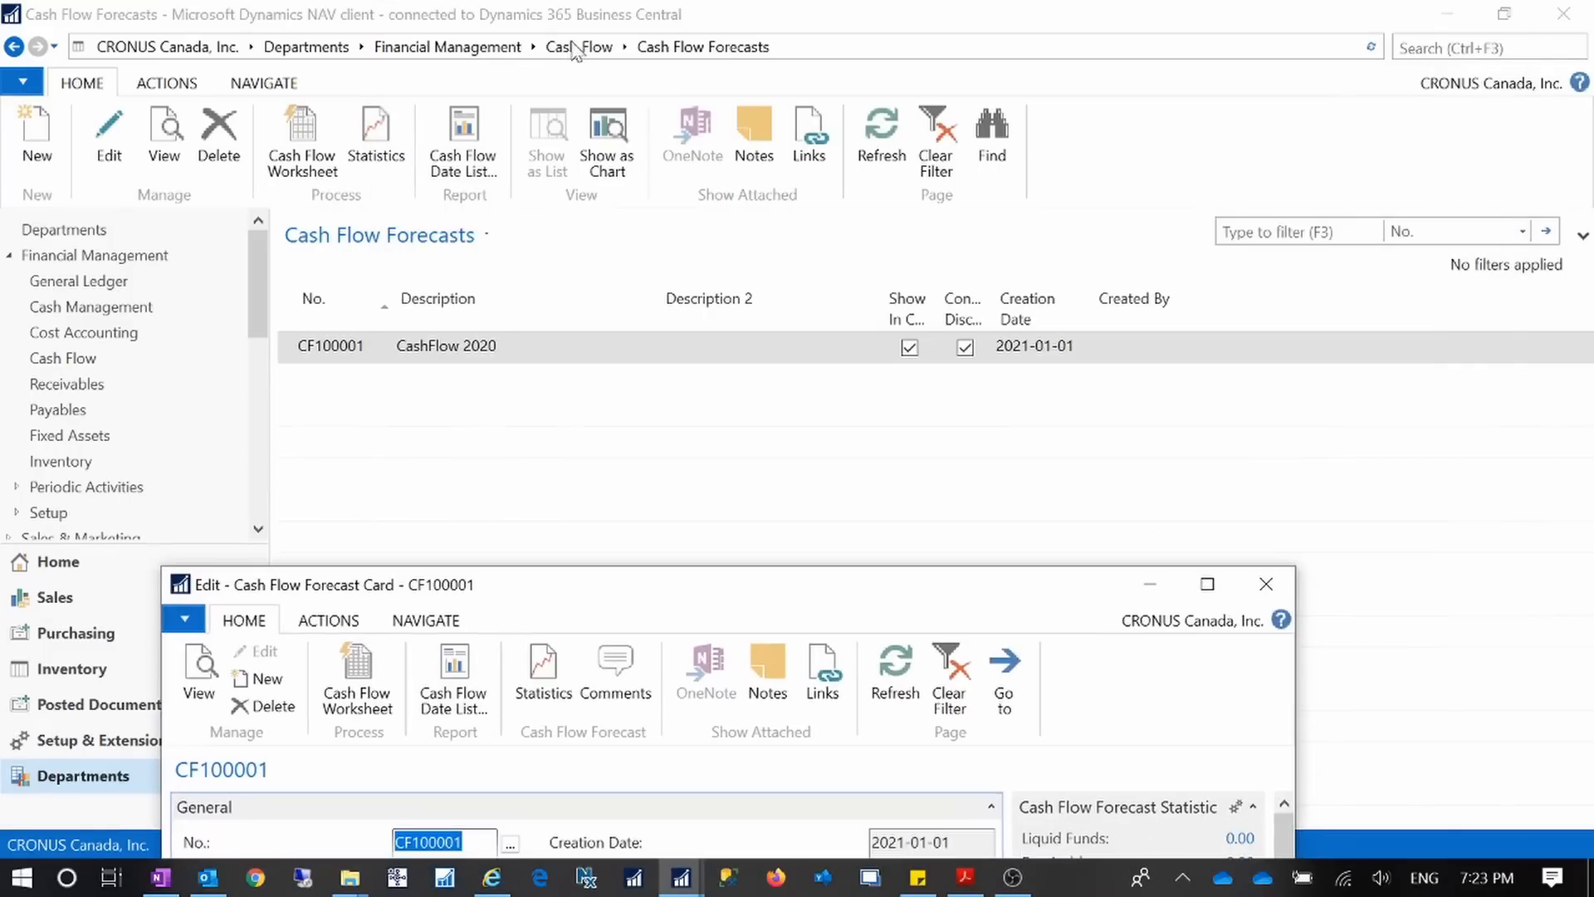
pyautogui.click(578, 47)
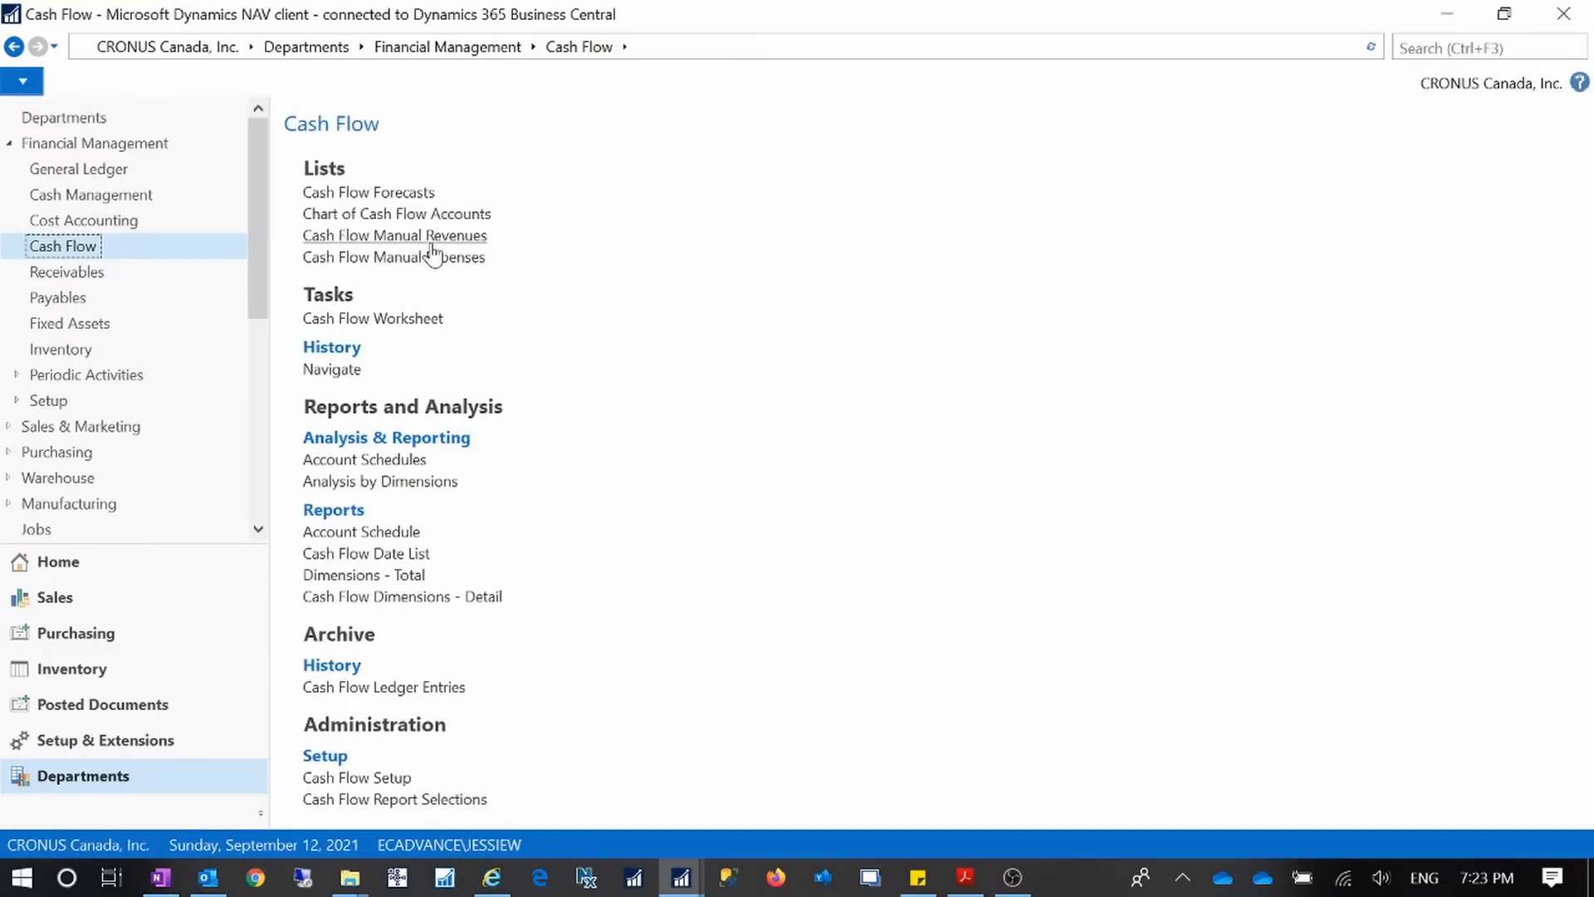
pyautogui.click(430, 238)
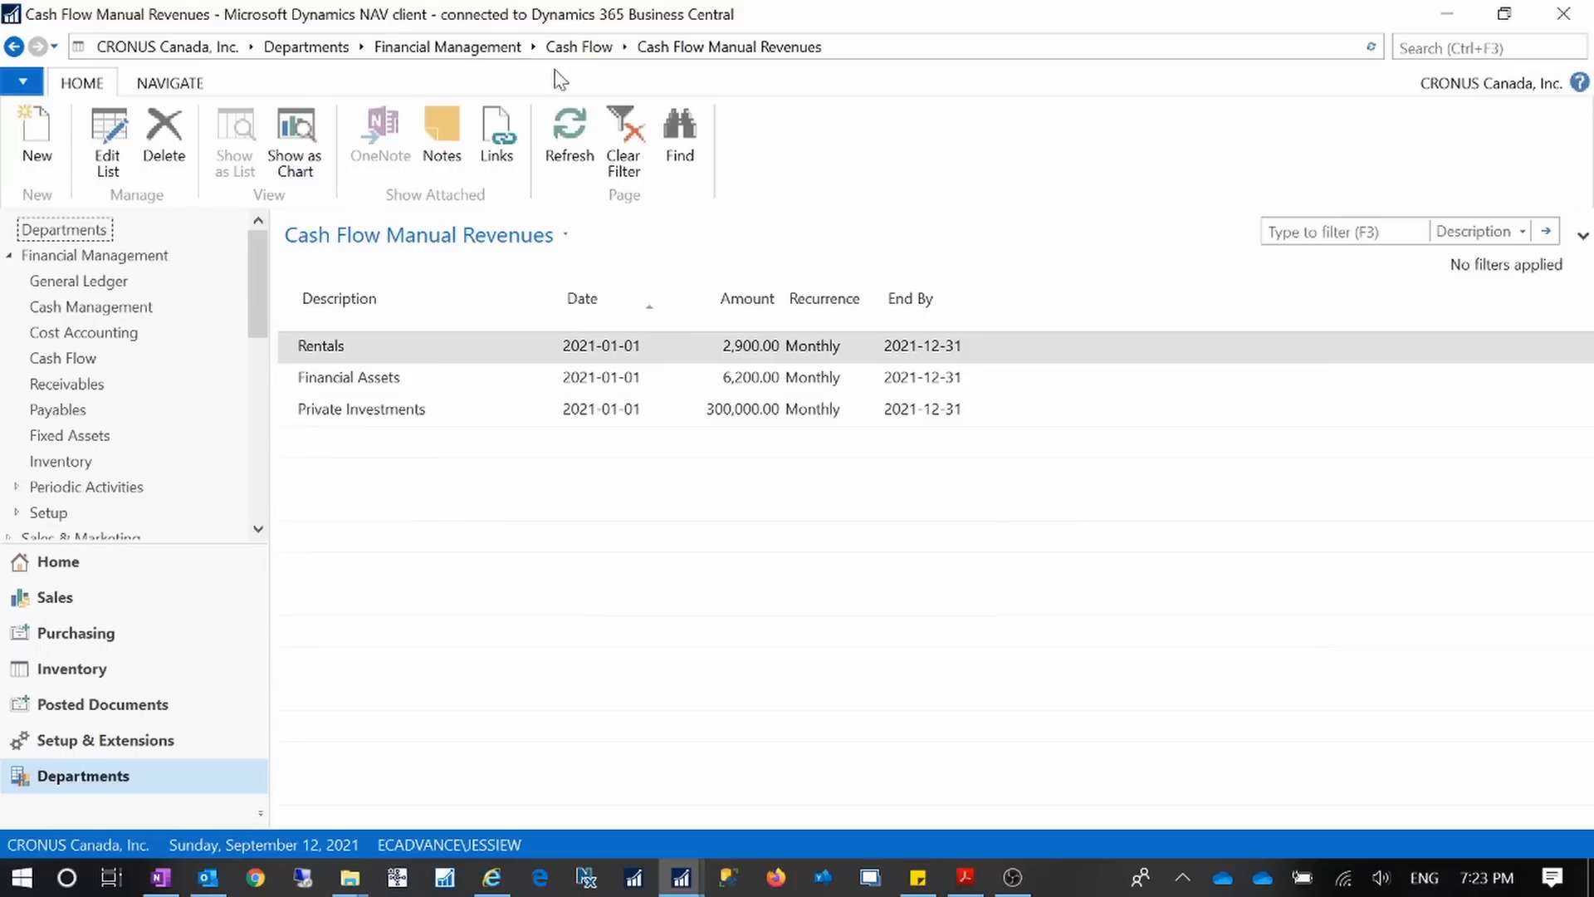
pyautogui.click(579, 46)
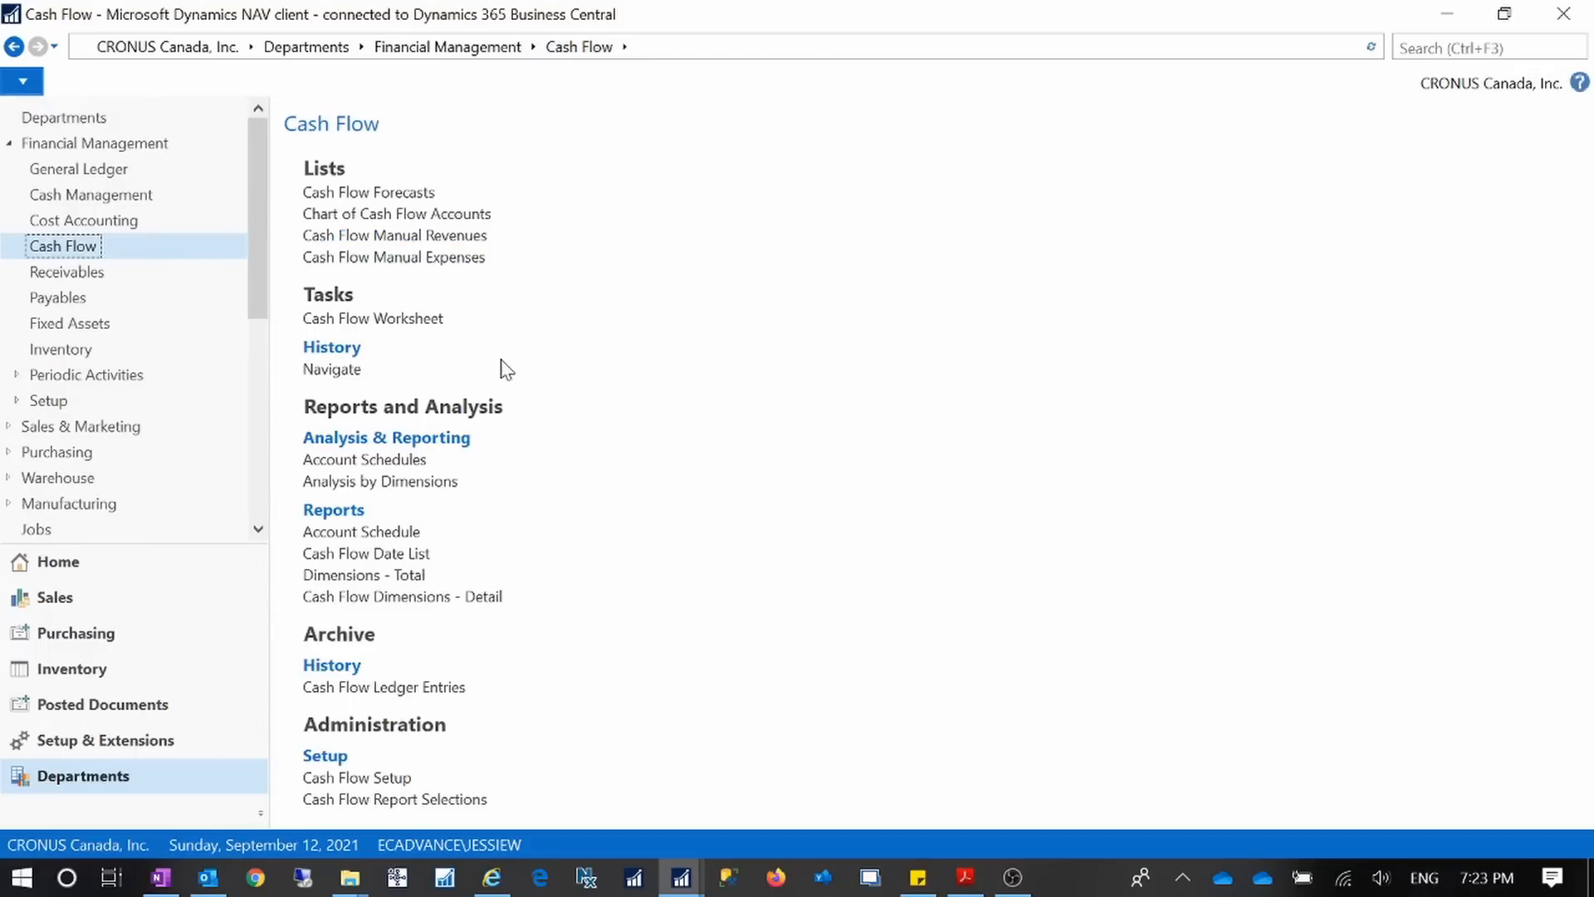
pyautogui.click(462, 257)
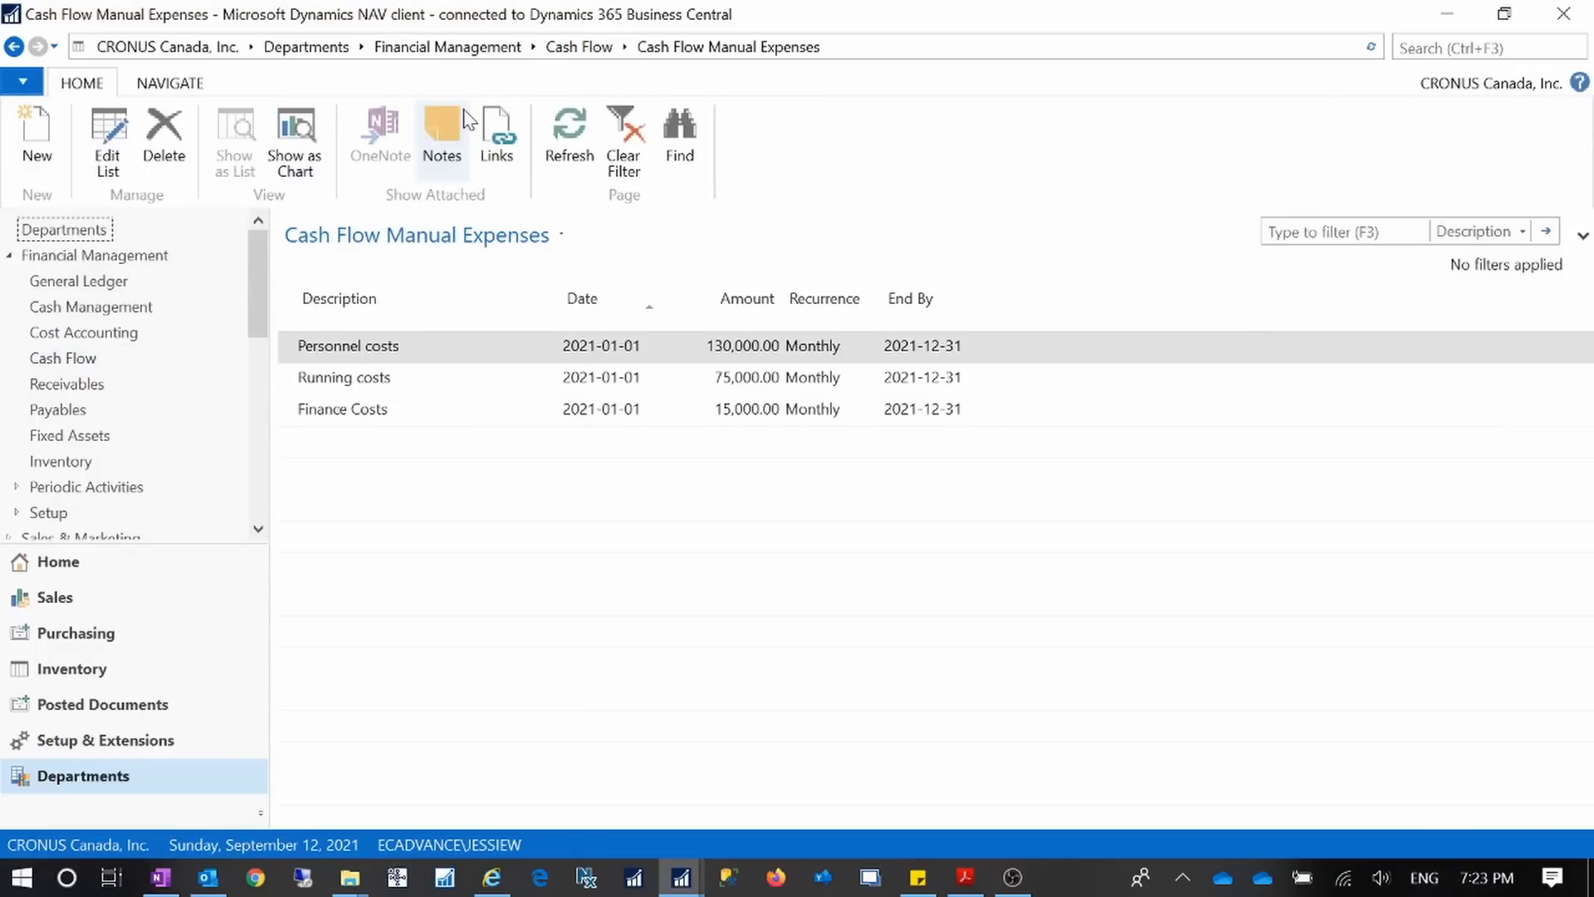
# - Leave the manual expenses list, bring the CF100001 forecast card back at full size and review its Manual Payments date range and overdue date option
pyautogui.click(597, 48)
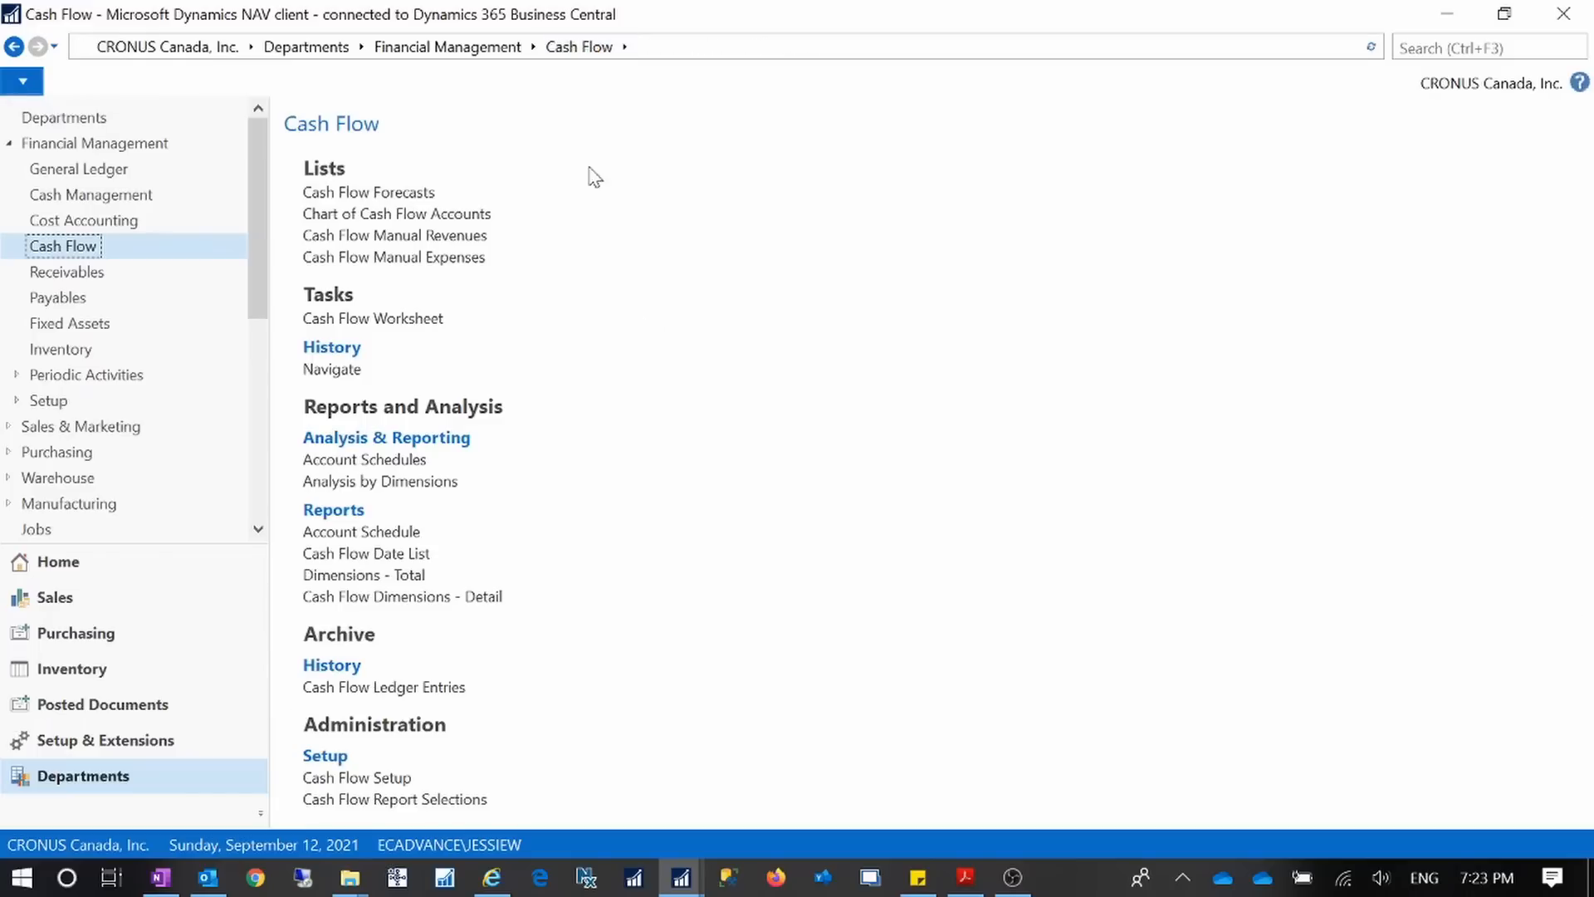
pyautogui.click(681, 876)
pyautogui.click(820, 820)
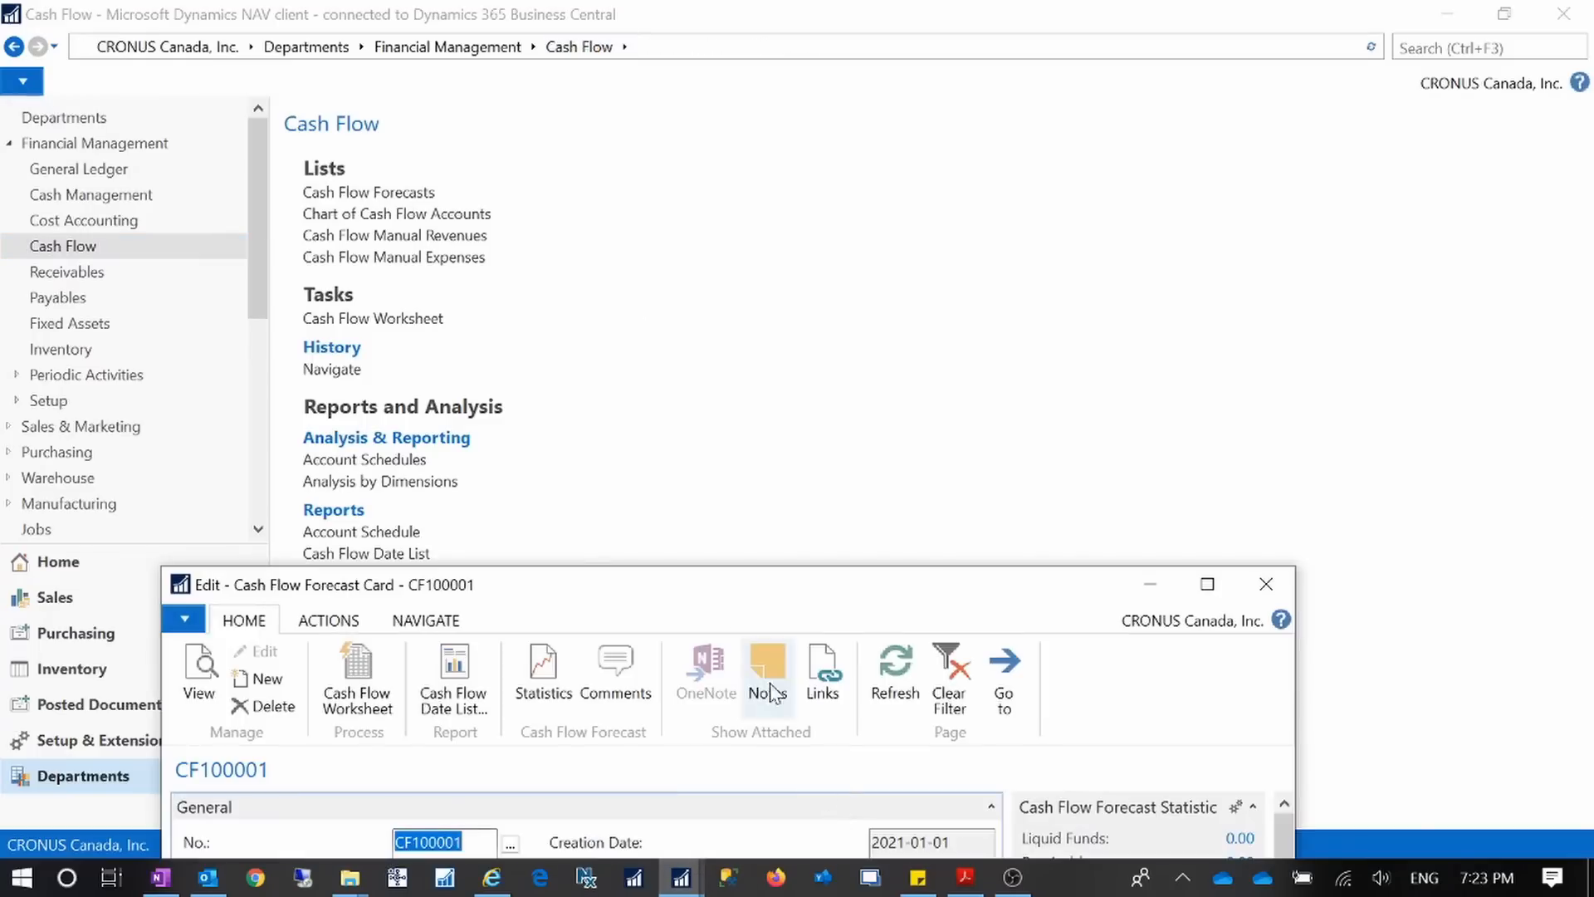
pyautogui.click(1206, 580)
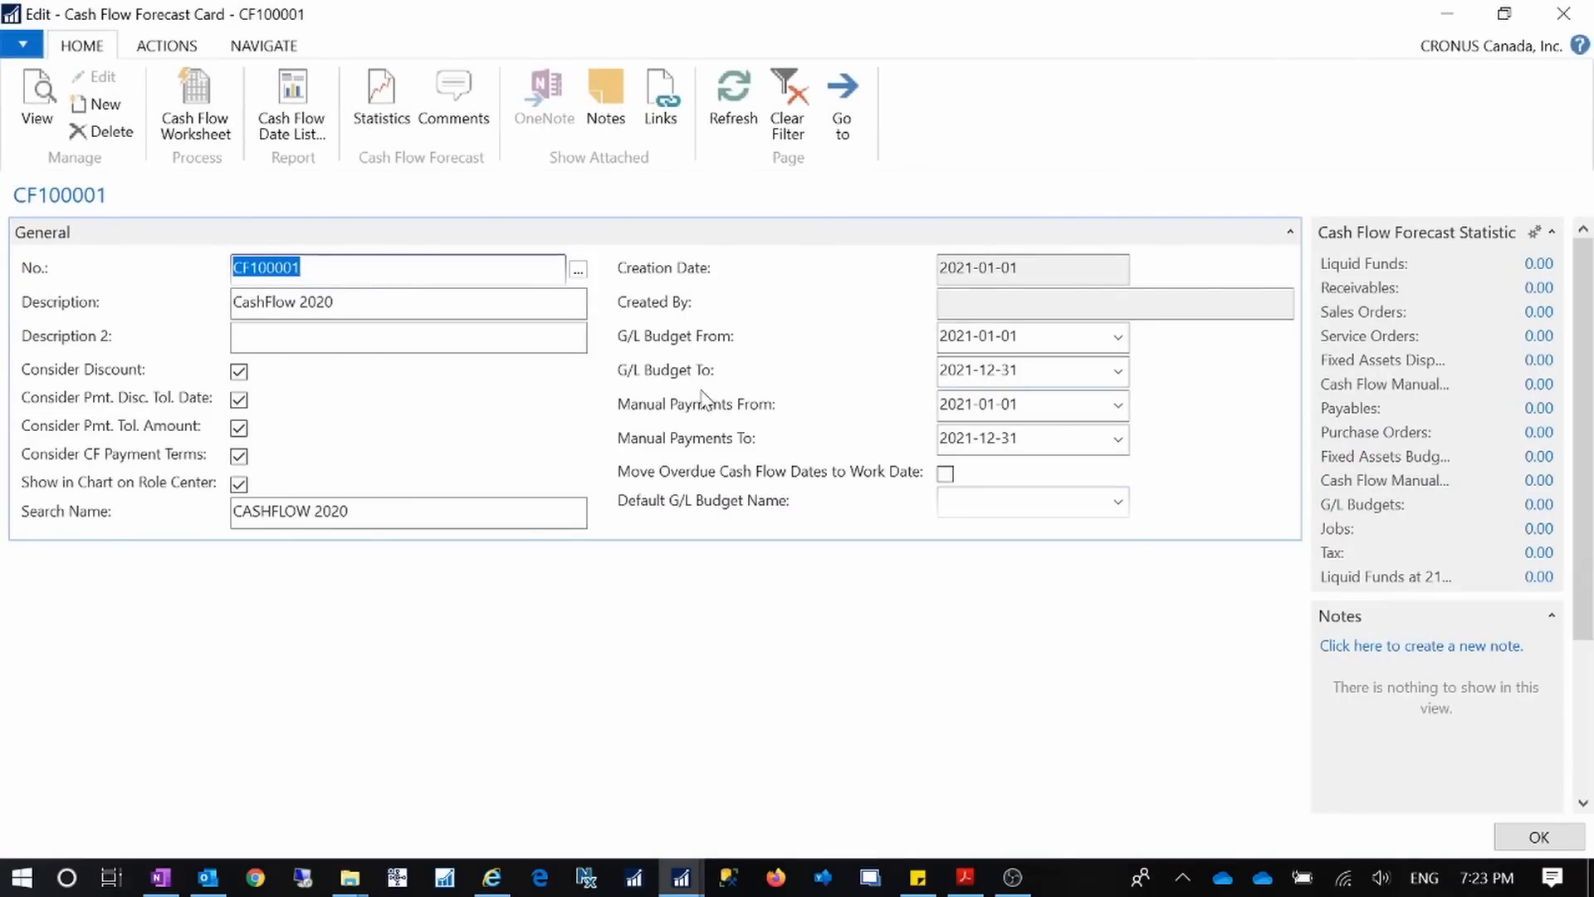
pyautogui.moveTo(637, 412)
pyautogui.click(1038, 405)
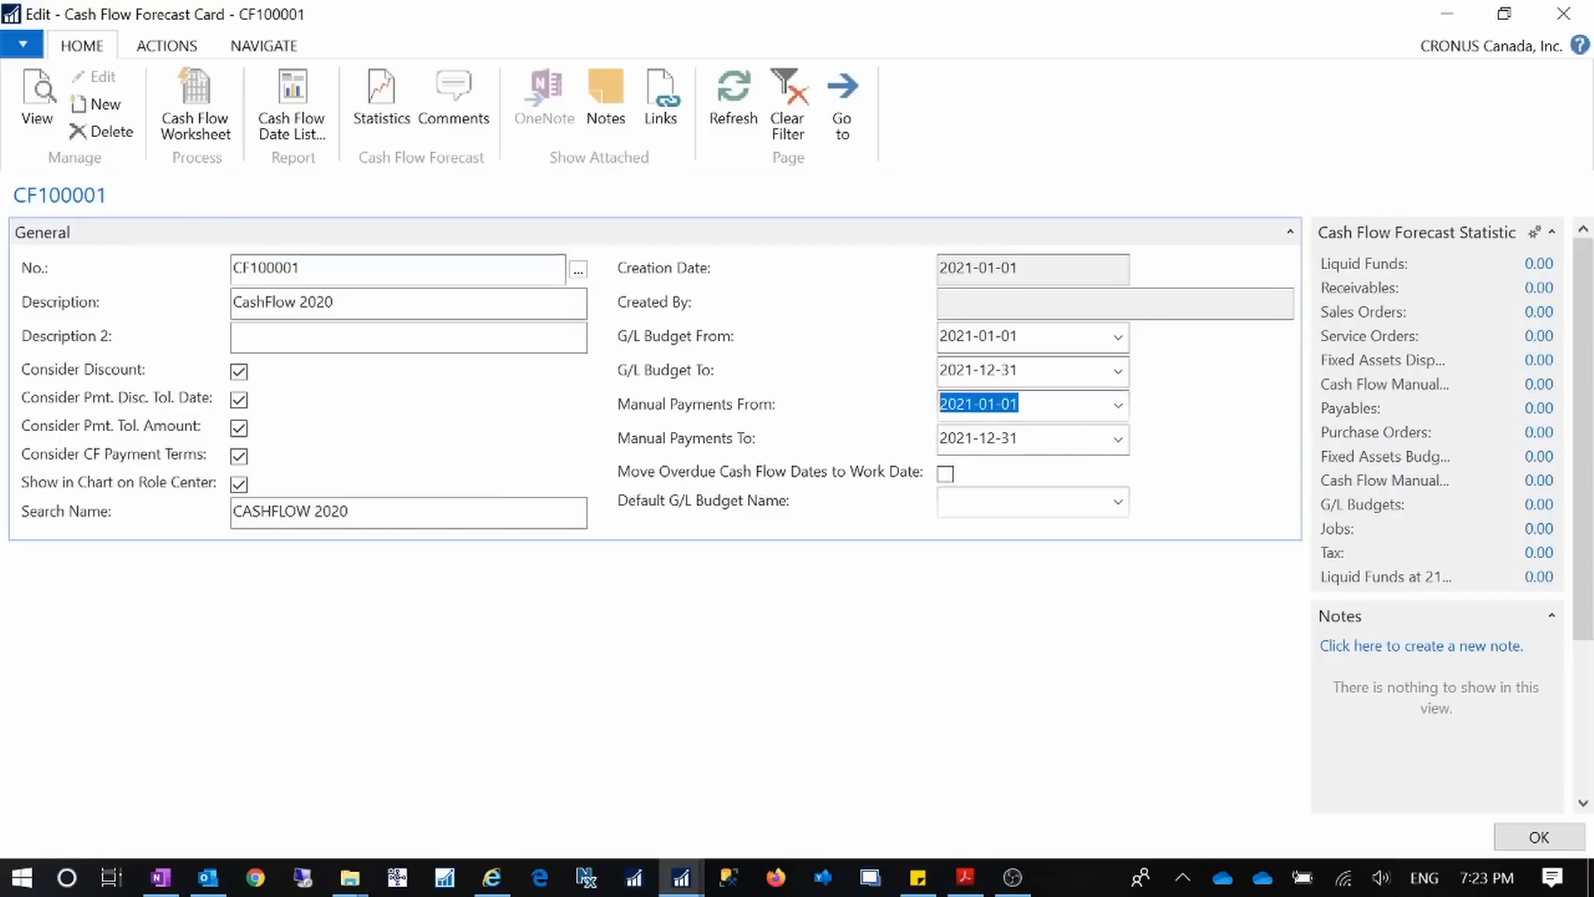
pyautogui.press('Tab')
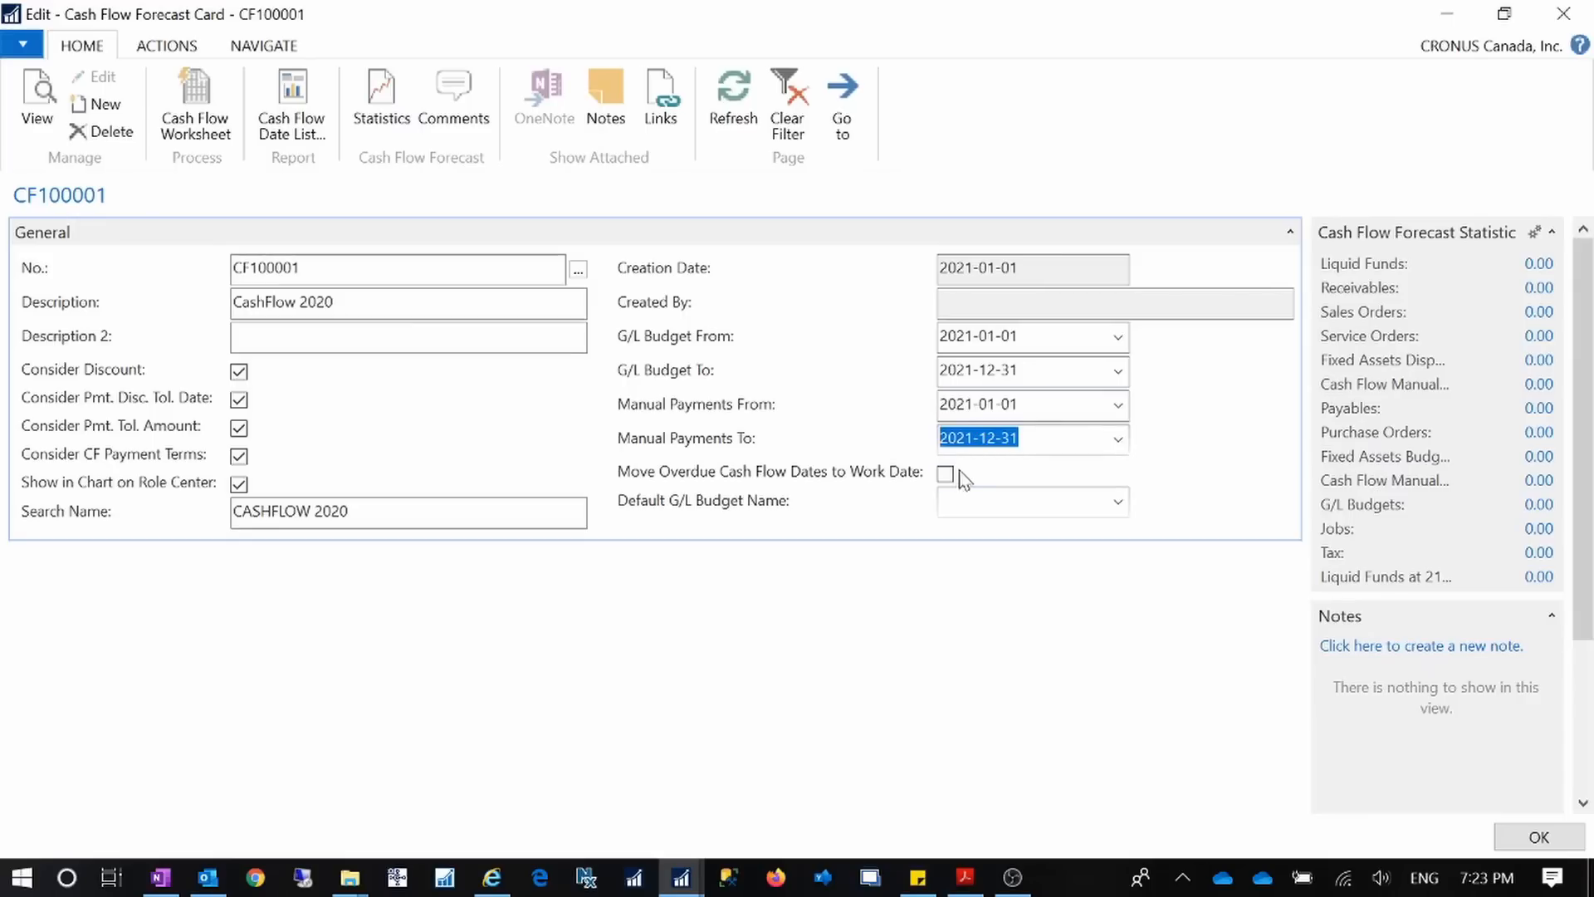
pyautogui.moveTo(628, 480)
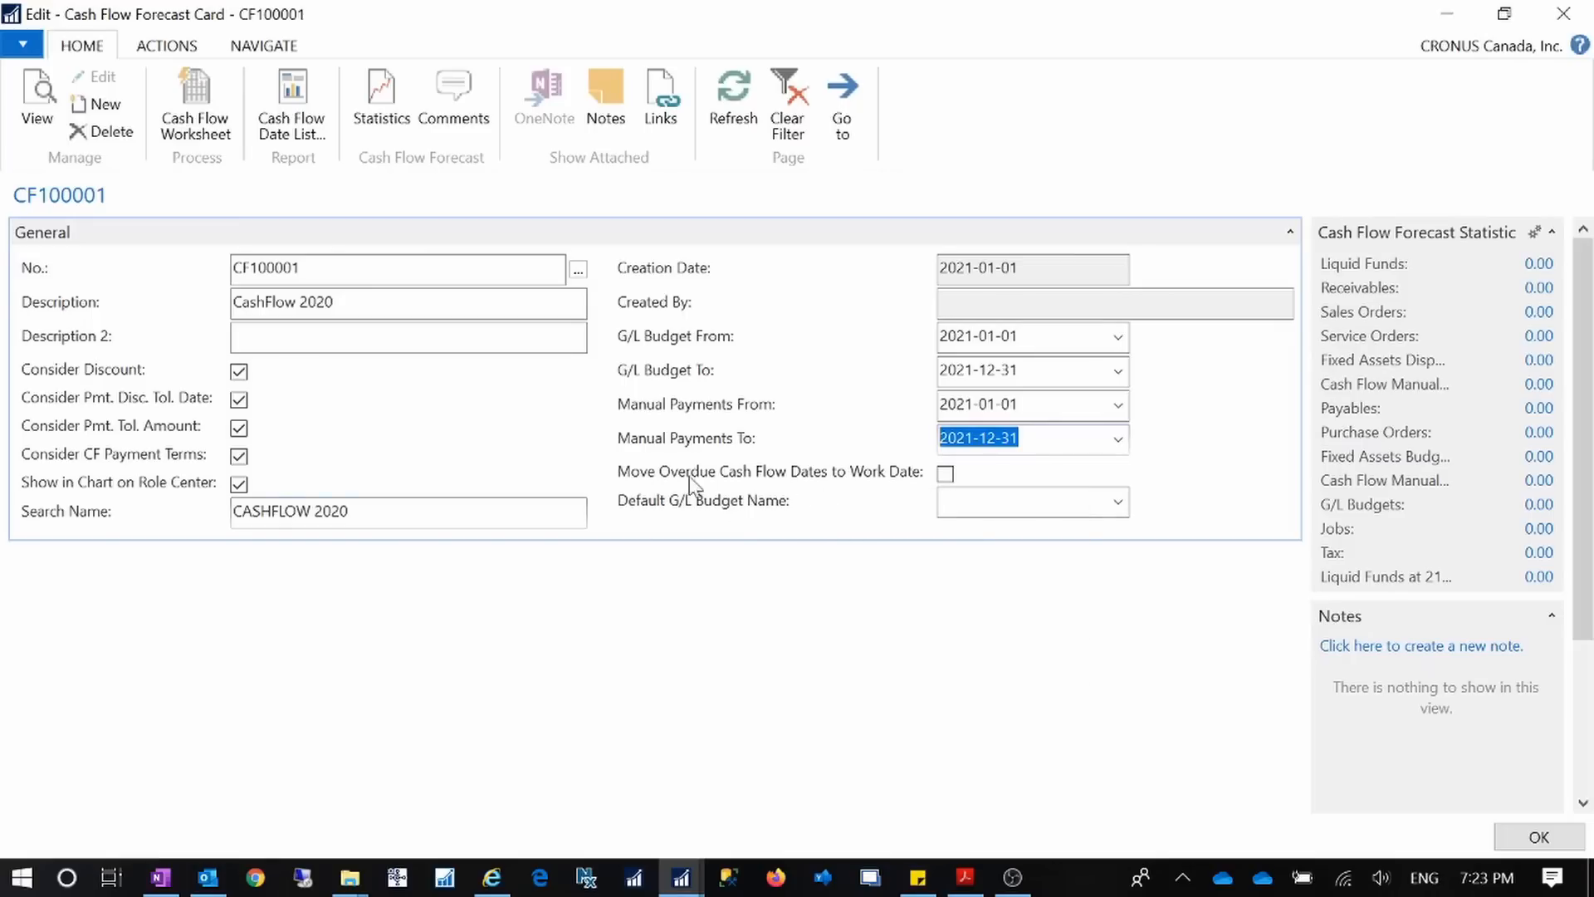
pyautogui.moveTo(708, 487)
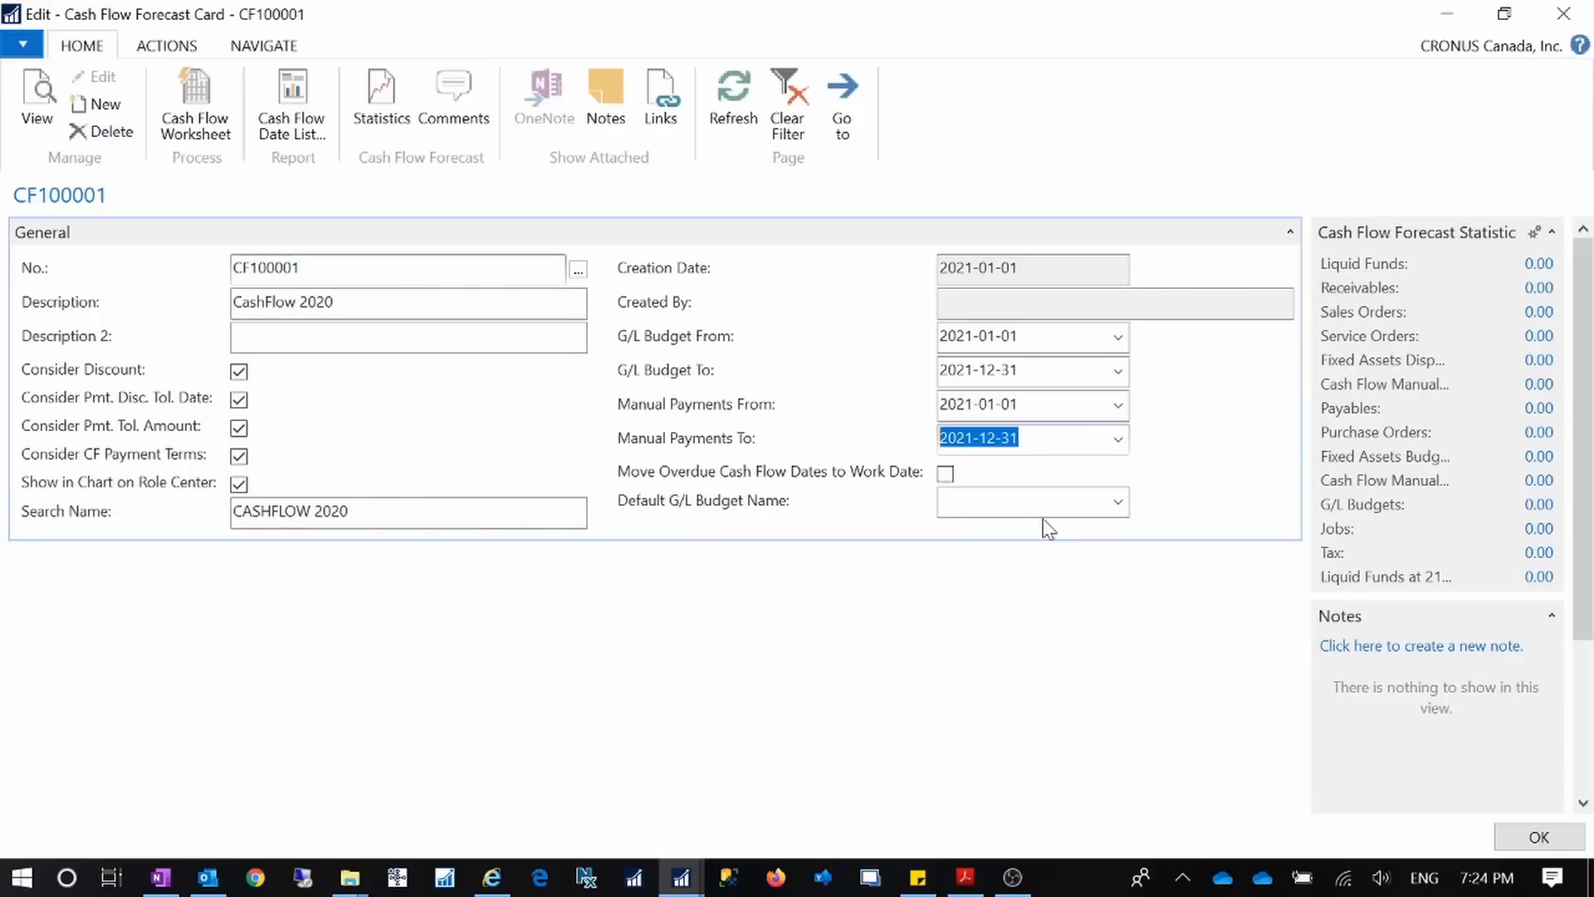
# - Enable Move Overdue Cash Flow Dates to Work Date and set the Default G/L Budget Name to 2021
pyautogui.click(946, 473)
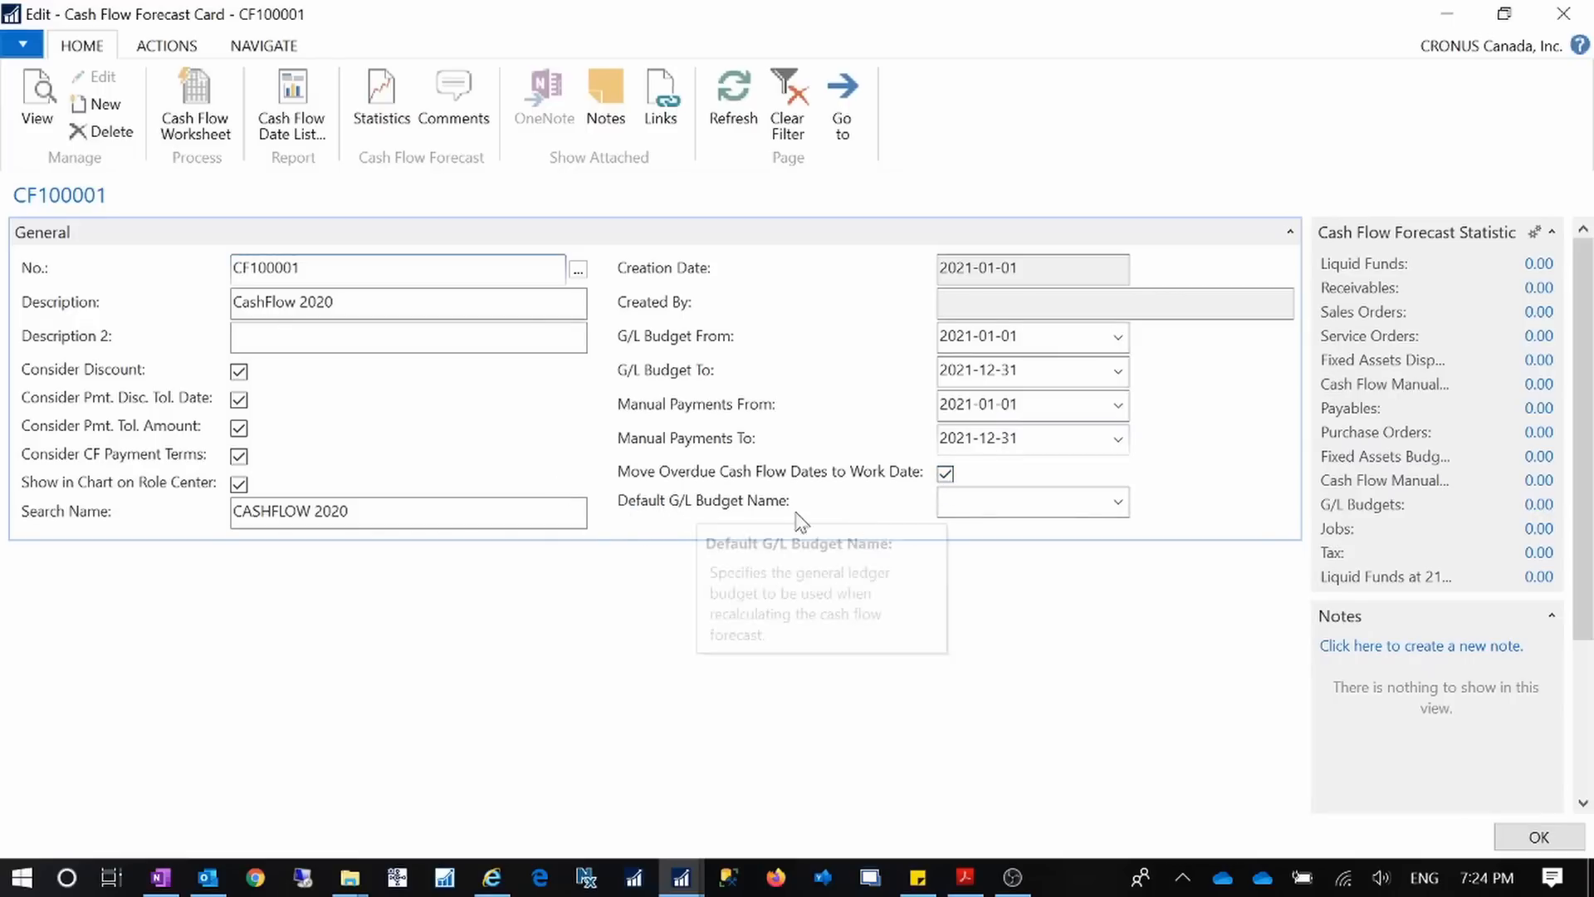
pyautogui.click(1120, 505)
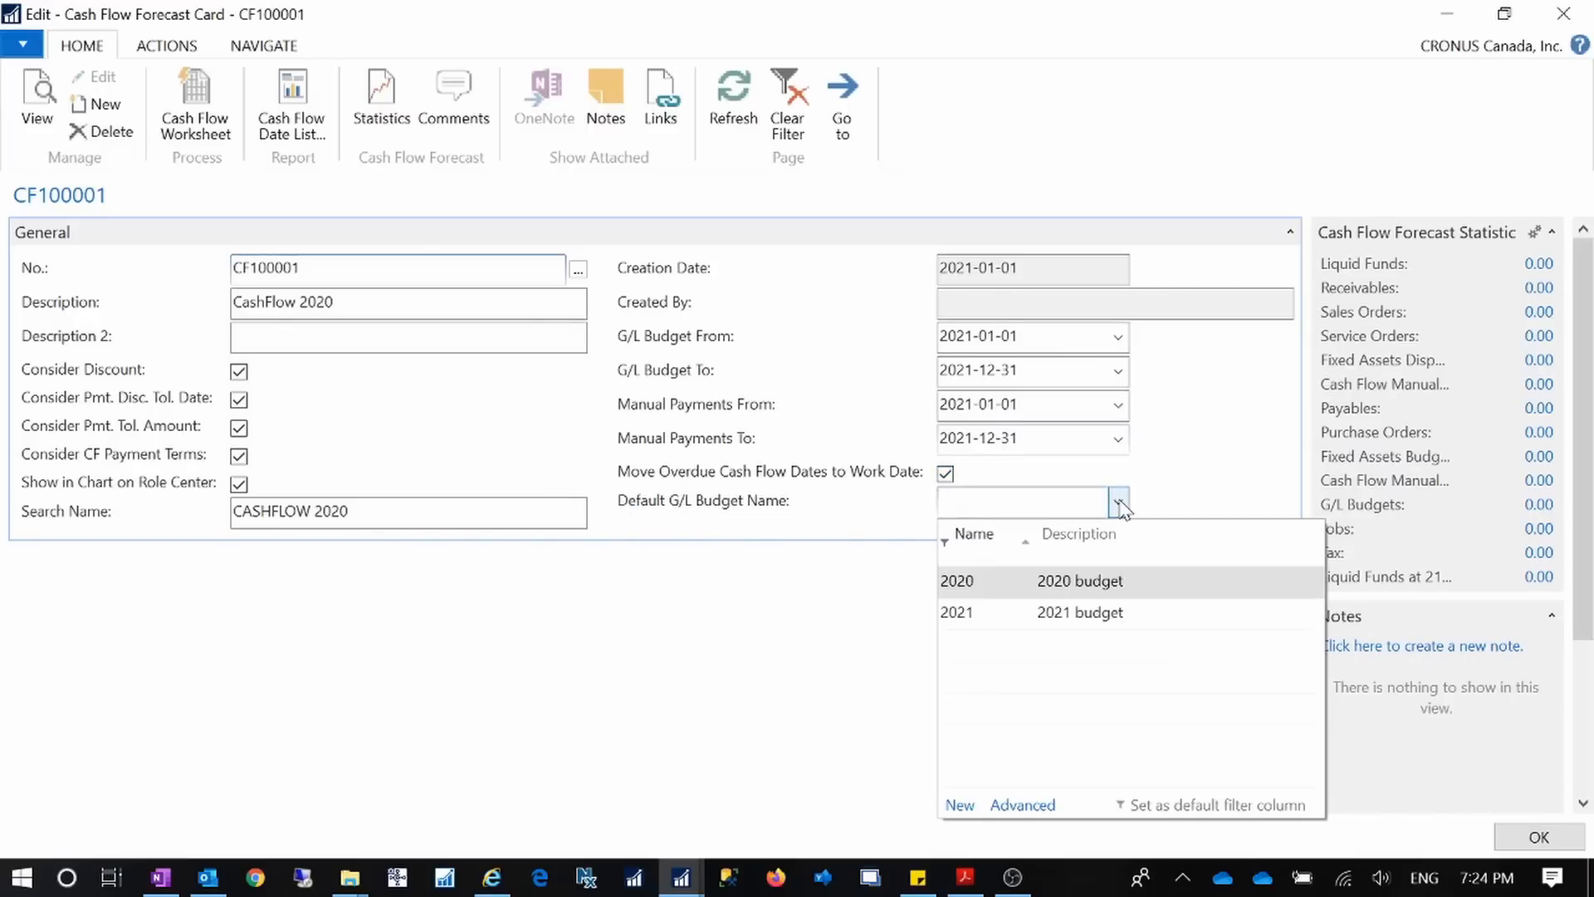
pyautogui.click(1014, 573)
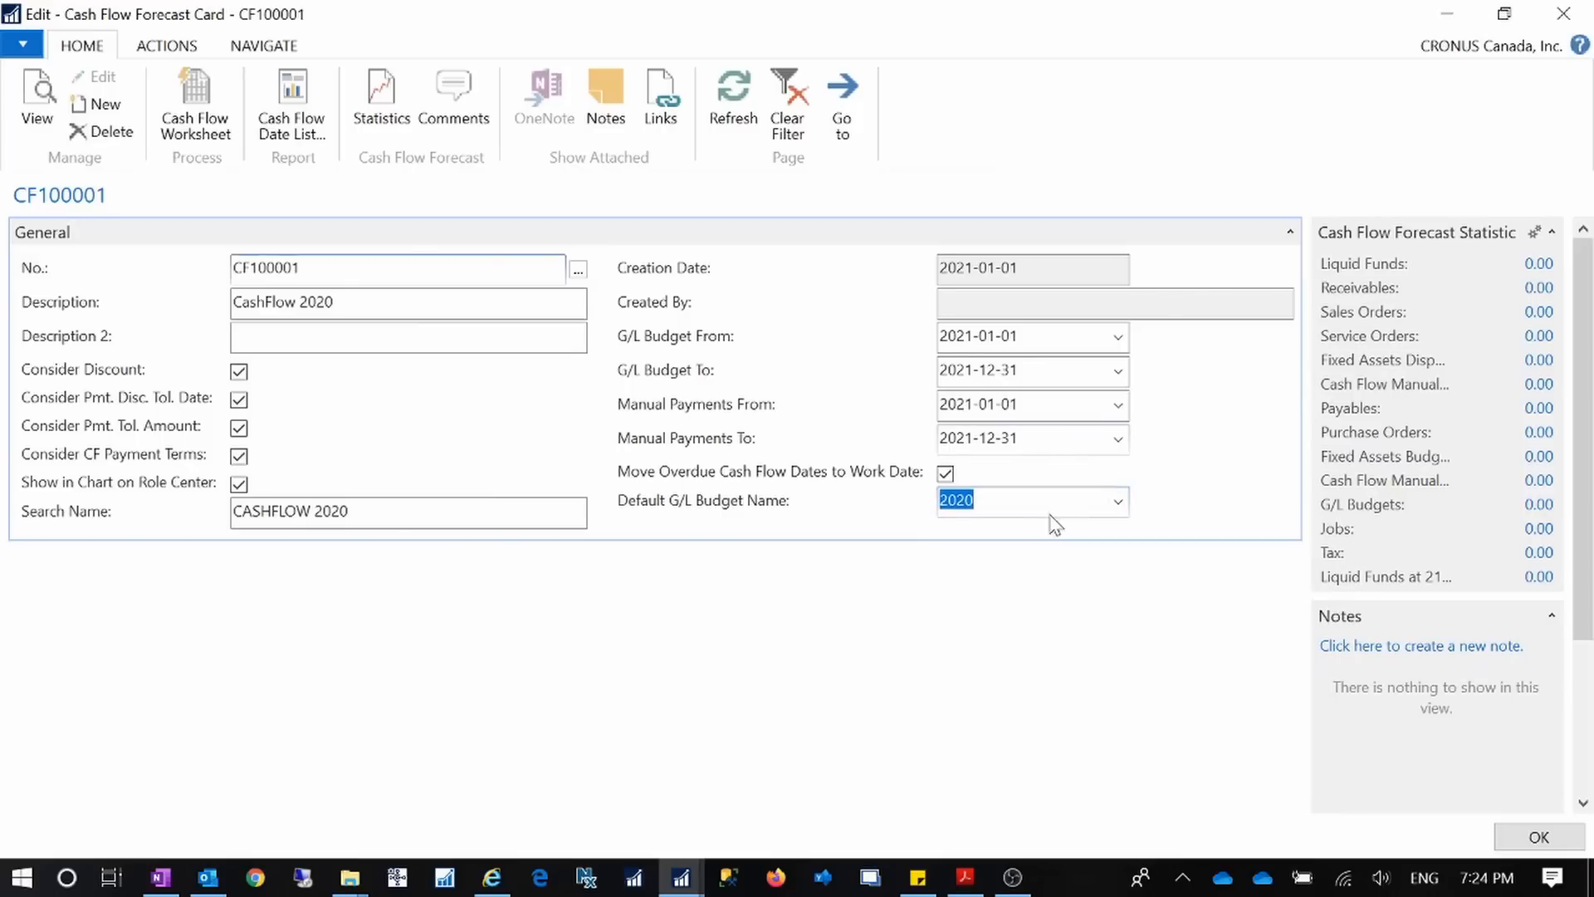
pyautogui.click(1120, 504)
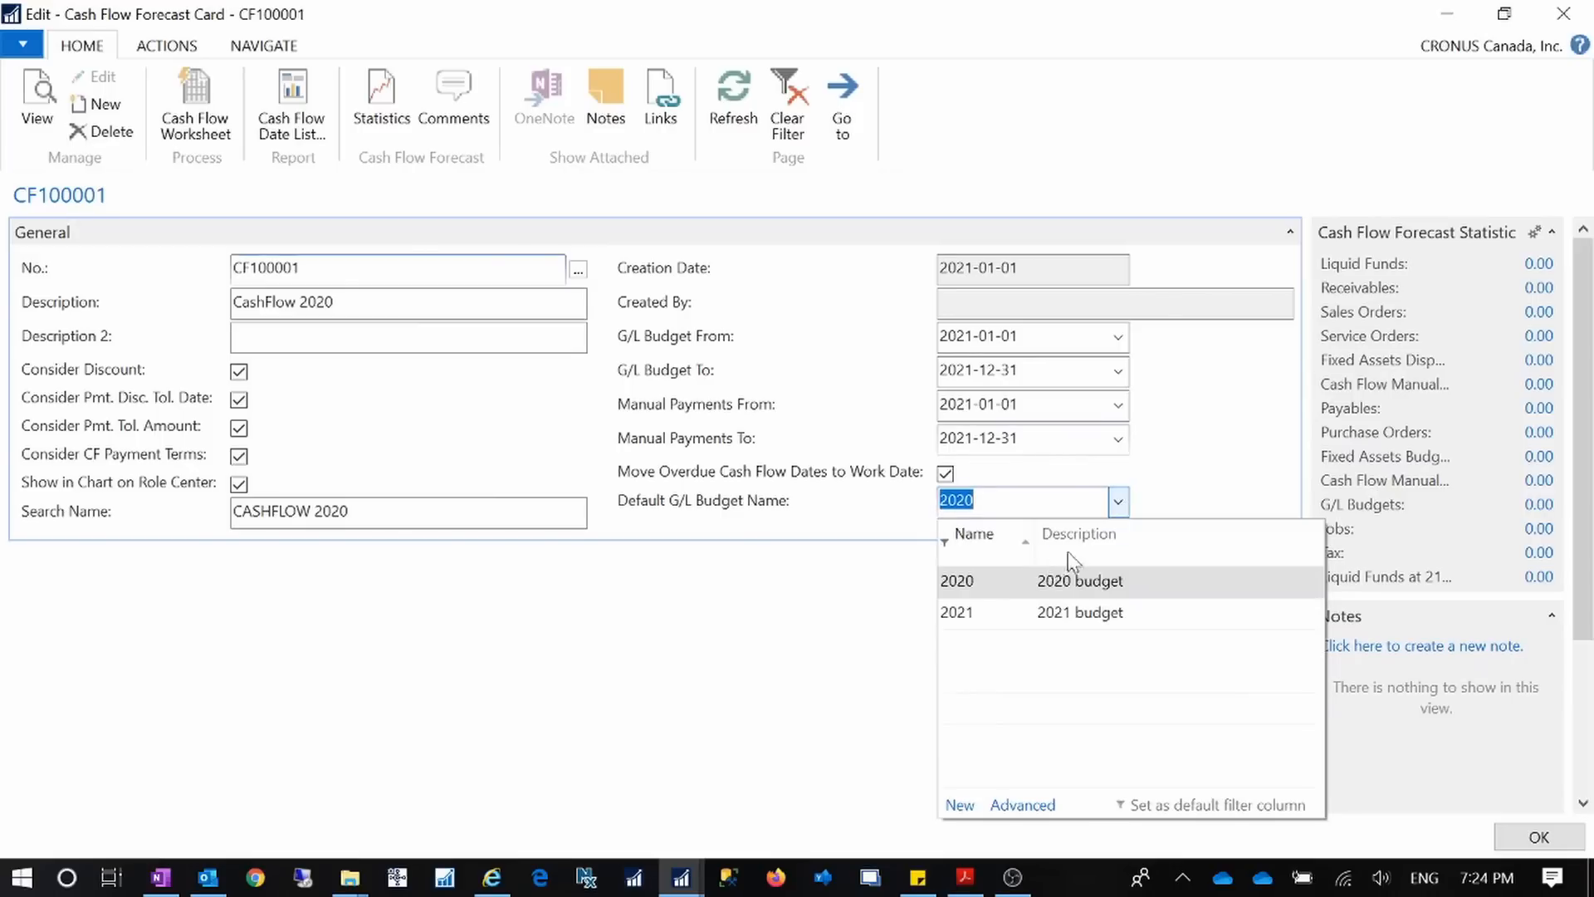
pyautogui.click(996, 612)
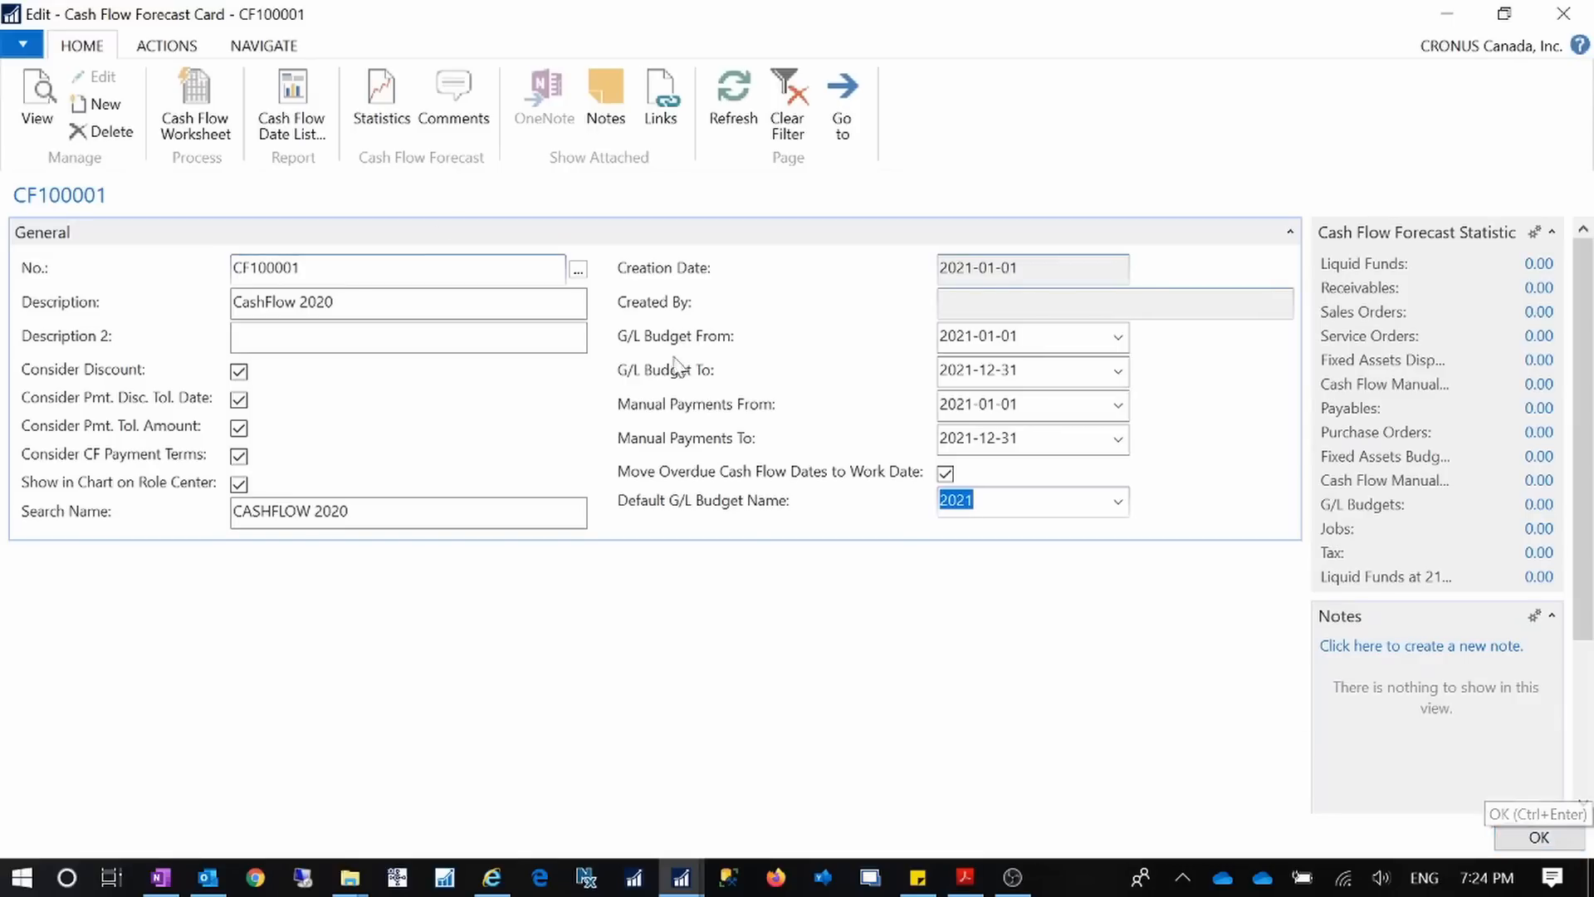
# - Look over the forecast card's worksheet, date list, entries and CF Availability by Periods commands, then close the card
pyautogui.click(196, 48)
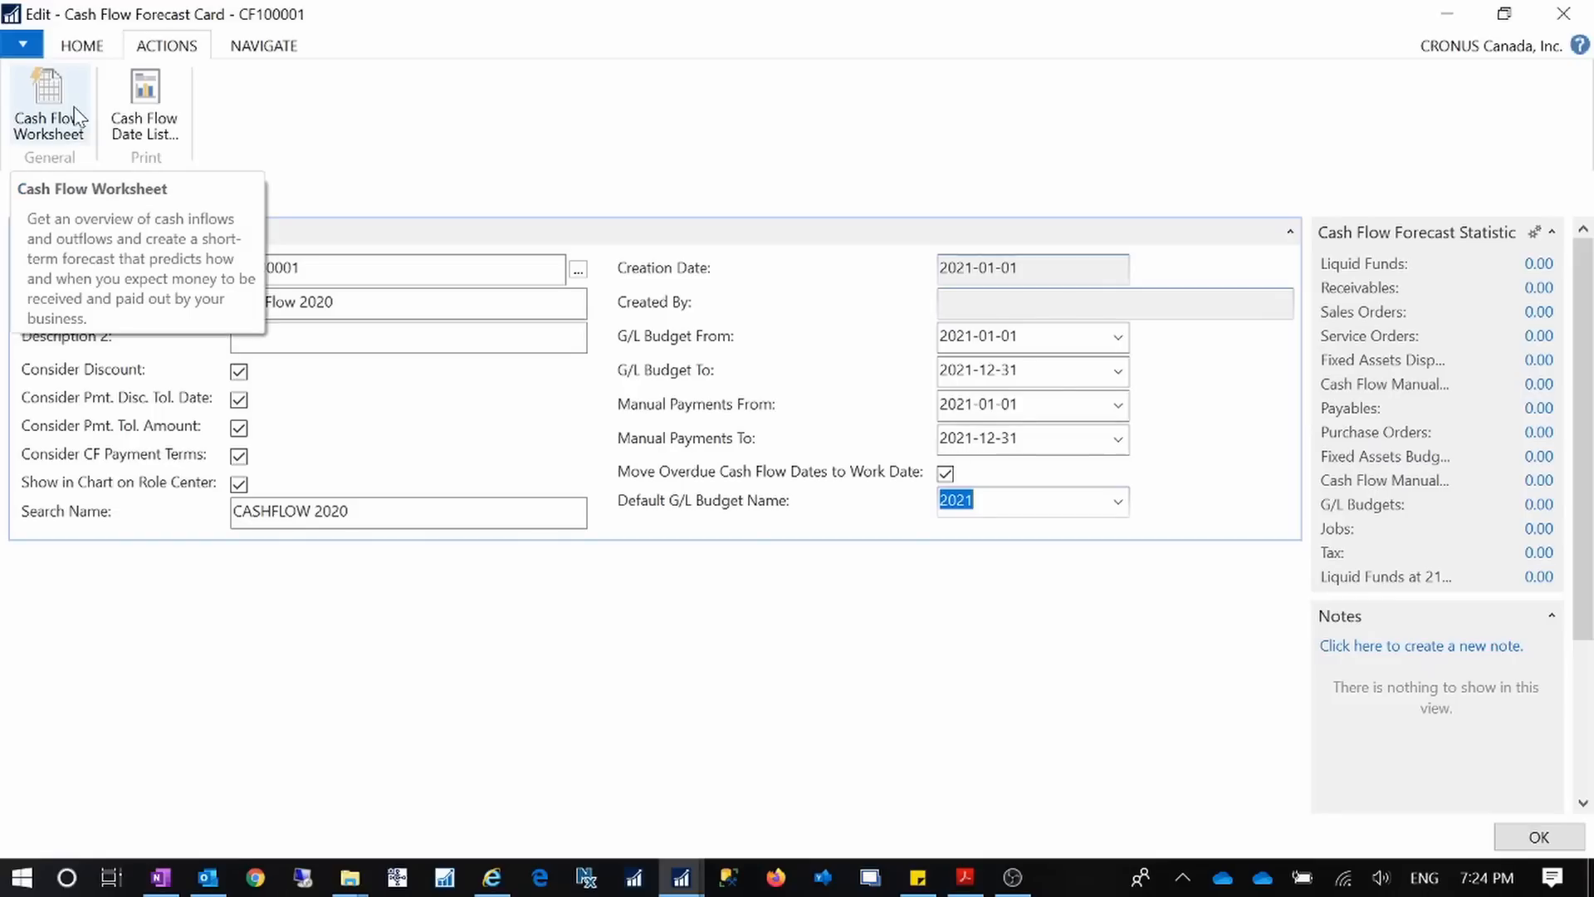
pyautogui.click(83, 47)
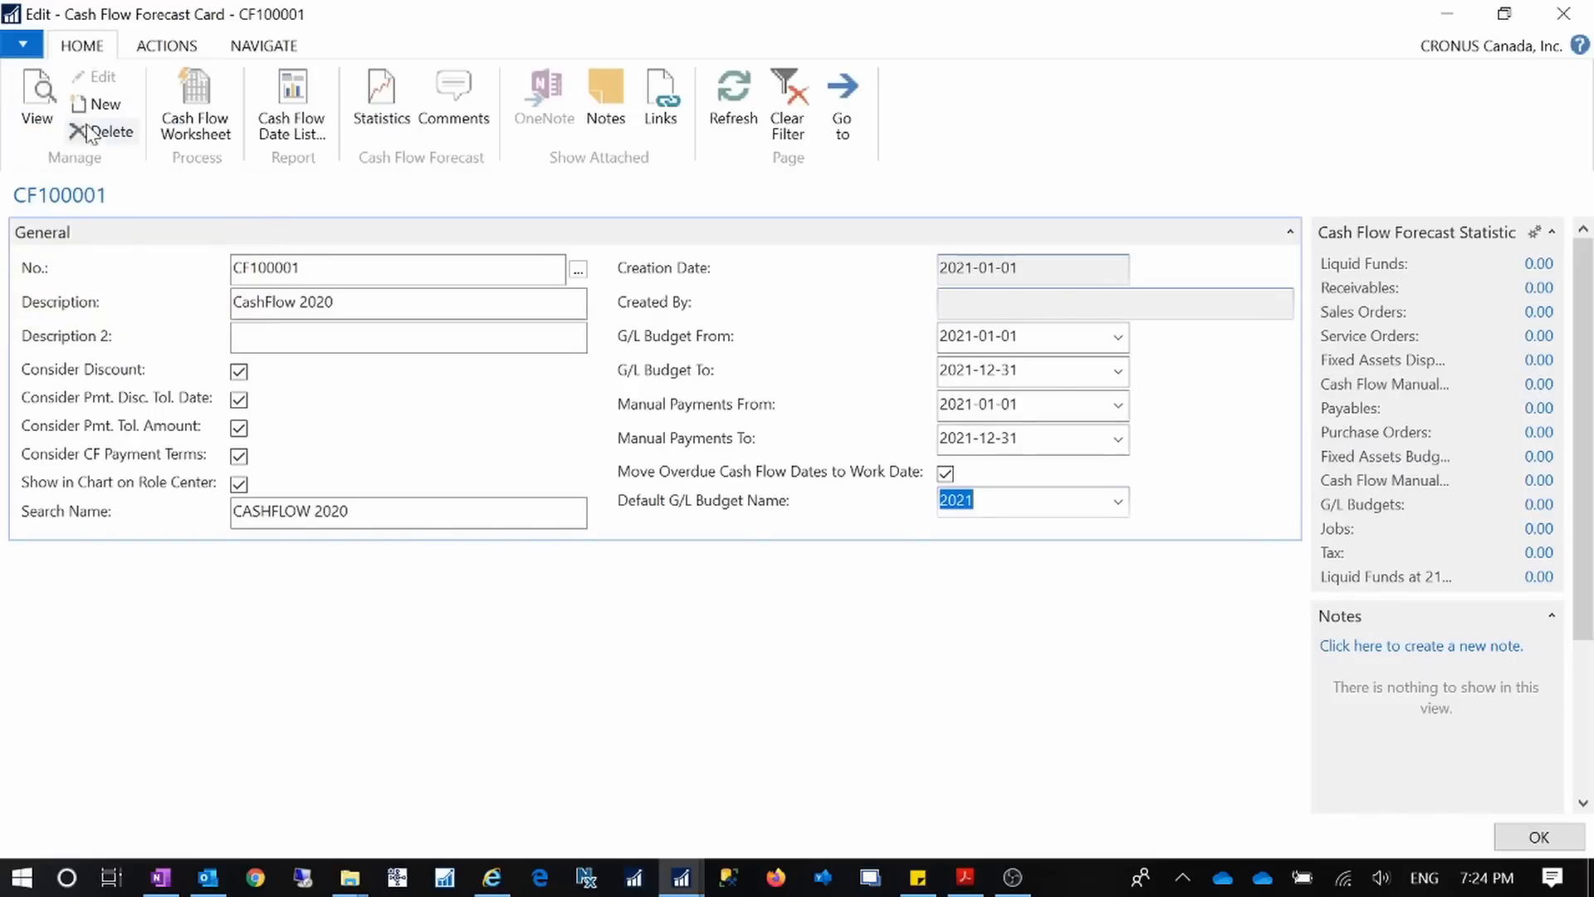
pyautogui.click(166, 46)
pyautogui.click(267, 49)
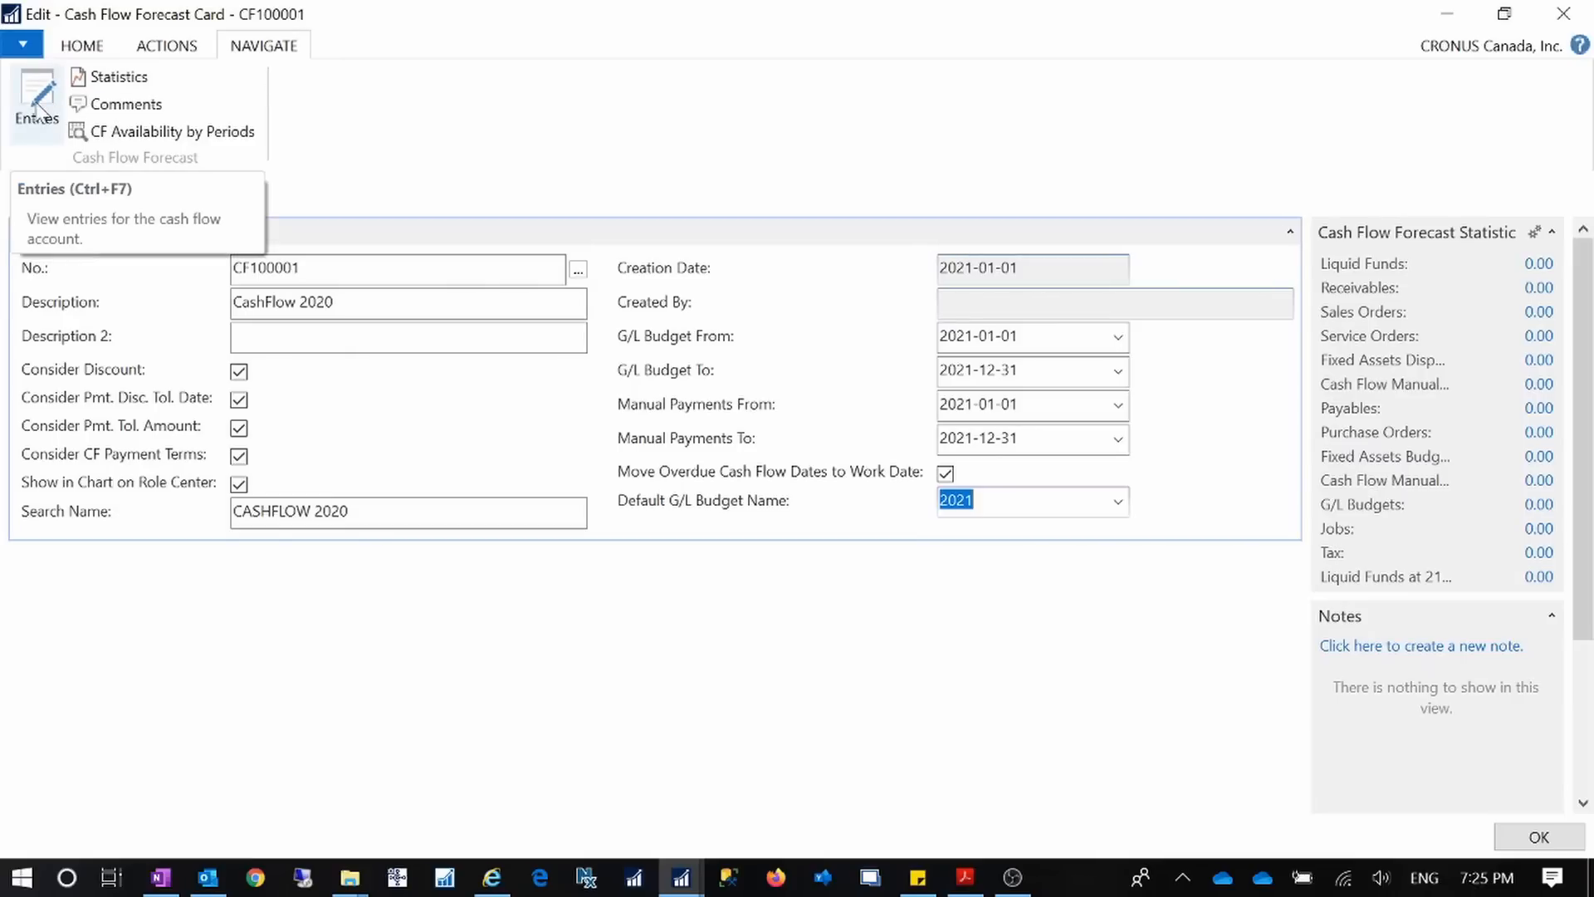
pyautogui.click(169, 50)
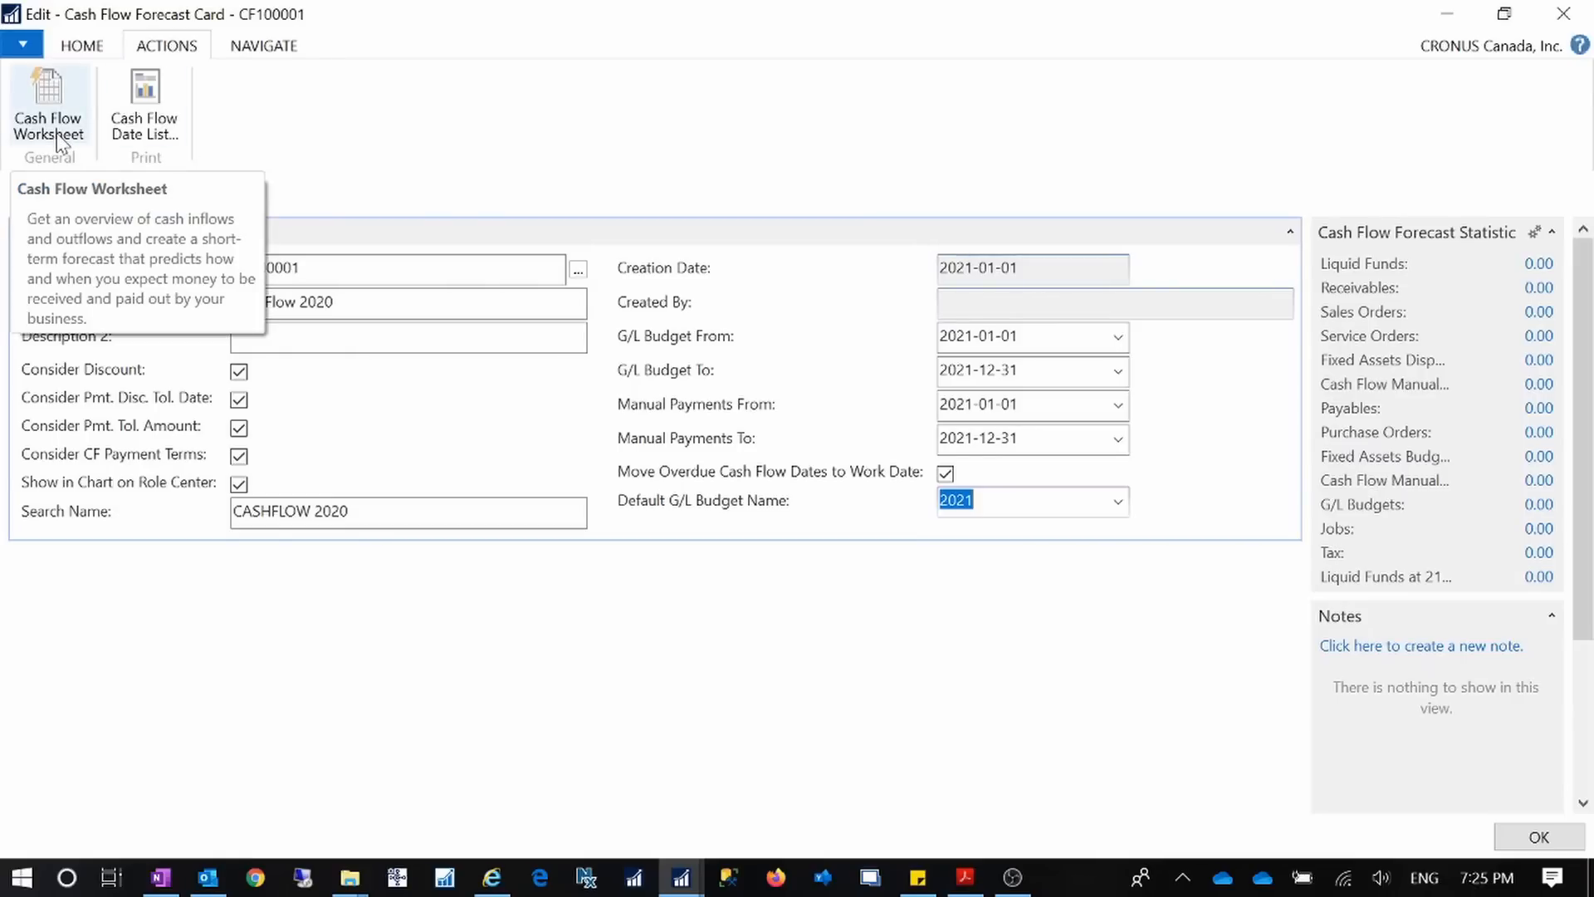
pyautogui.click(256, 50)
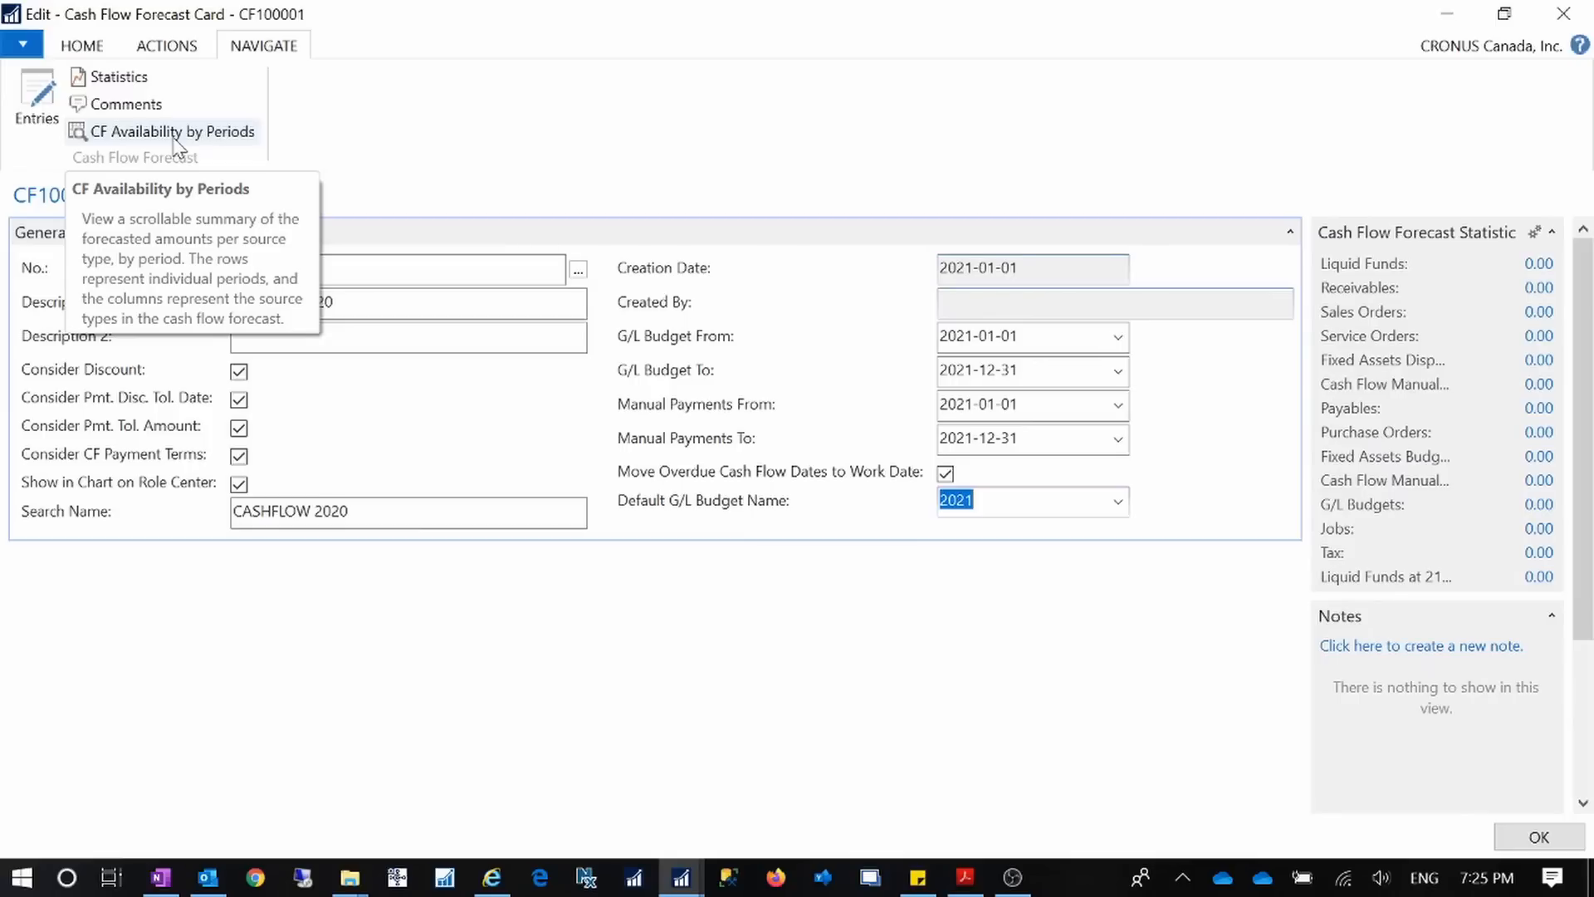
pyautogui.click(172, 50)
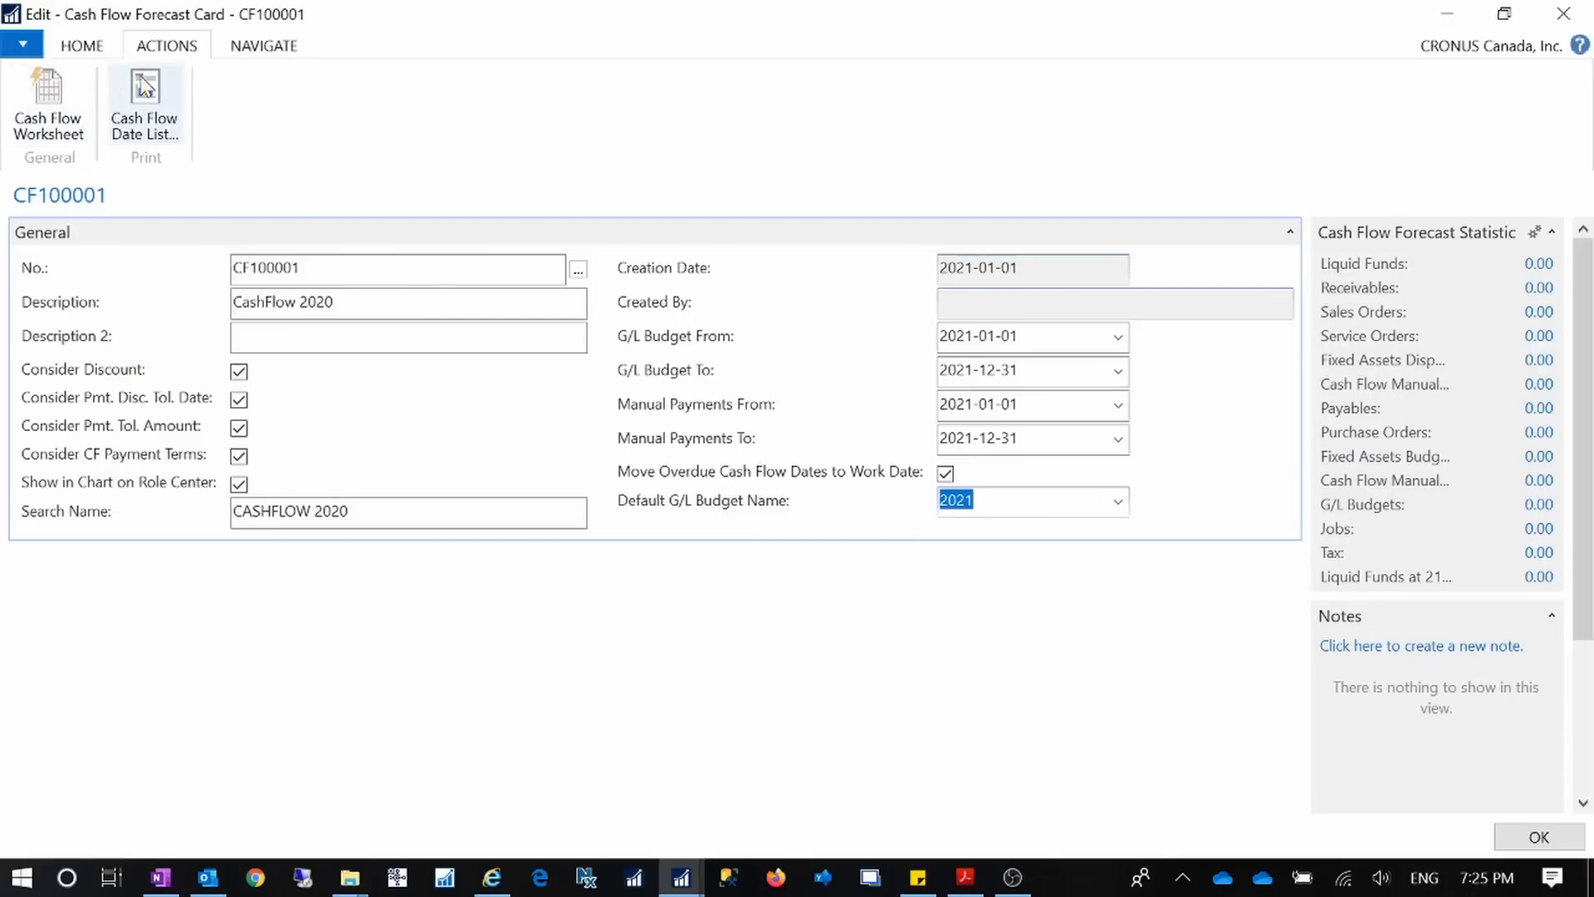
pyautogui.click(1563, 14)
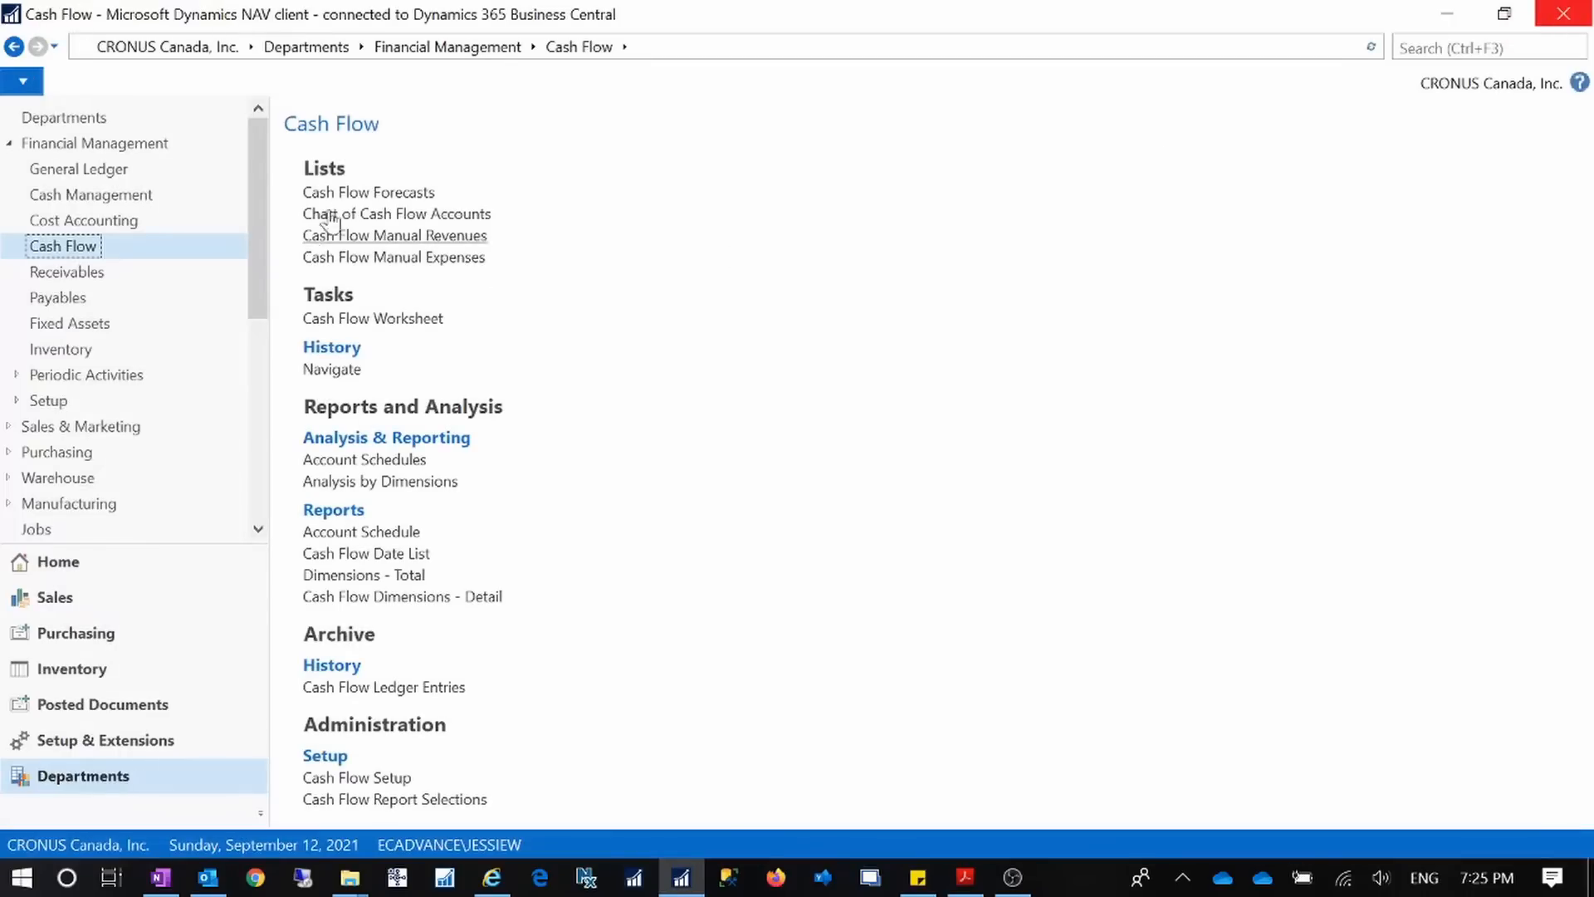
# - Examine the Chart of Cash Flow Accounts from the cash receipts down to Total Cash Flow, then return to the Cash Flow overview
pyautogui.click(379, 218)
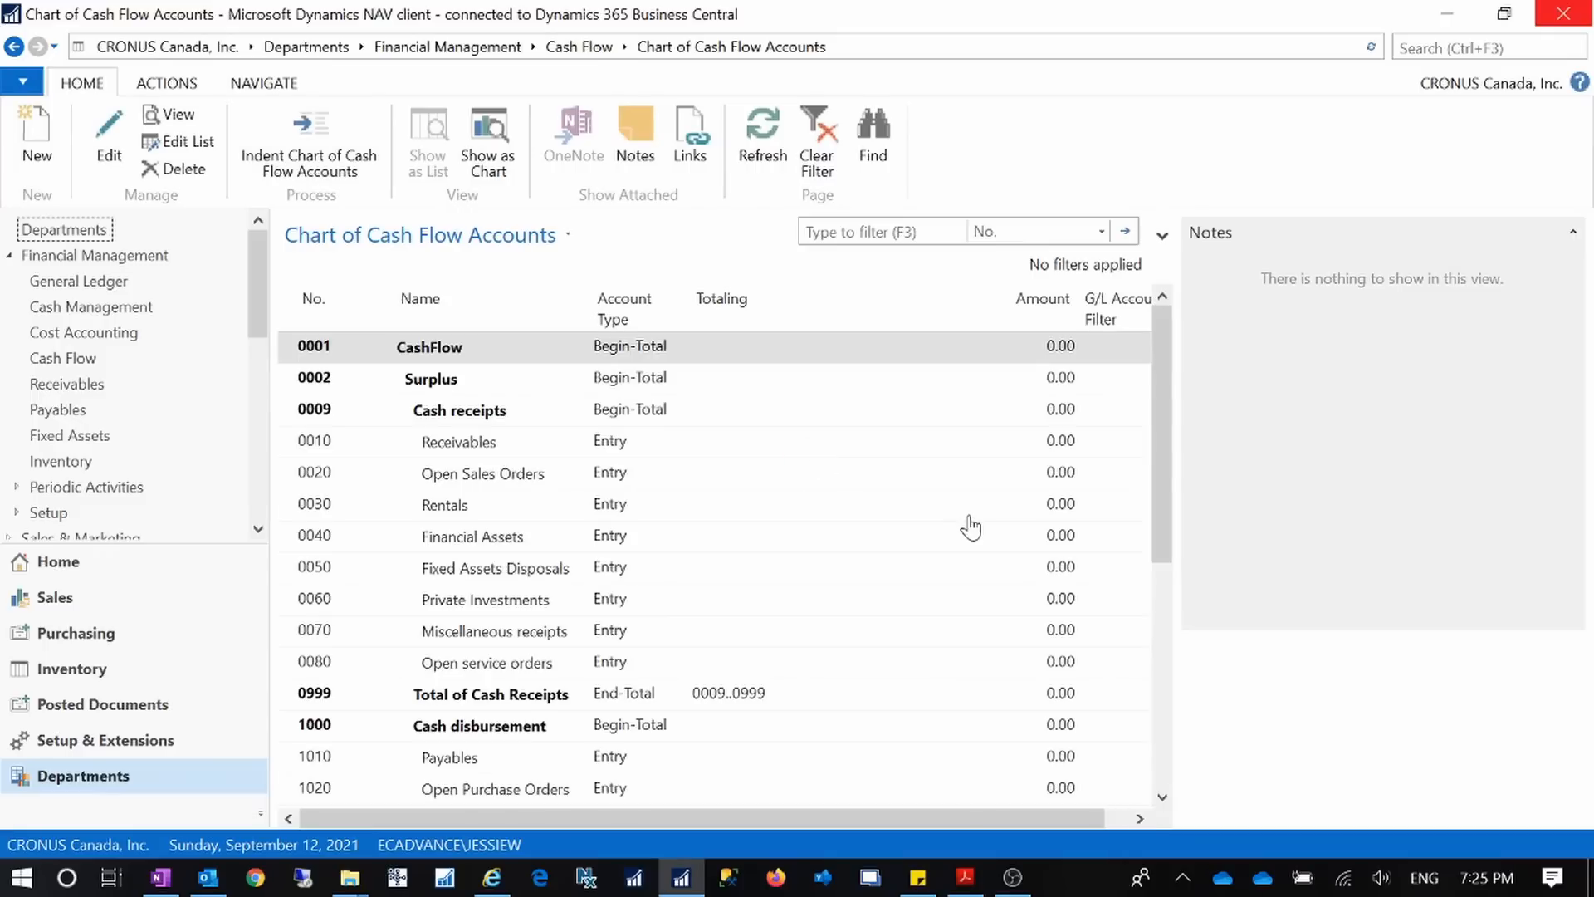
pyautogui.moveTo(1168, 365); pyautogui.dragTo(1208, 283)
pyautogui.moveTo(1157, 445); pyautogui.dragTo(1174, 409)
pyautogui.scroll(-3, 963, 573)
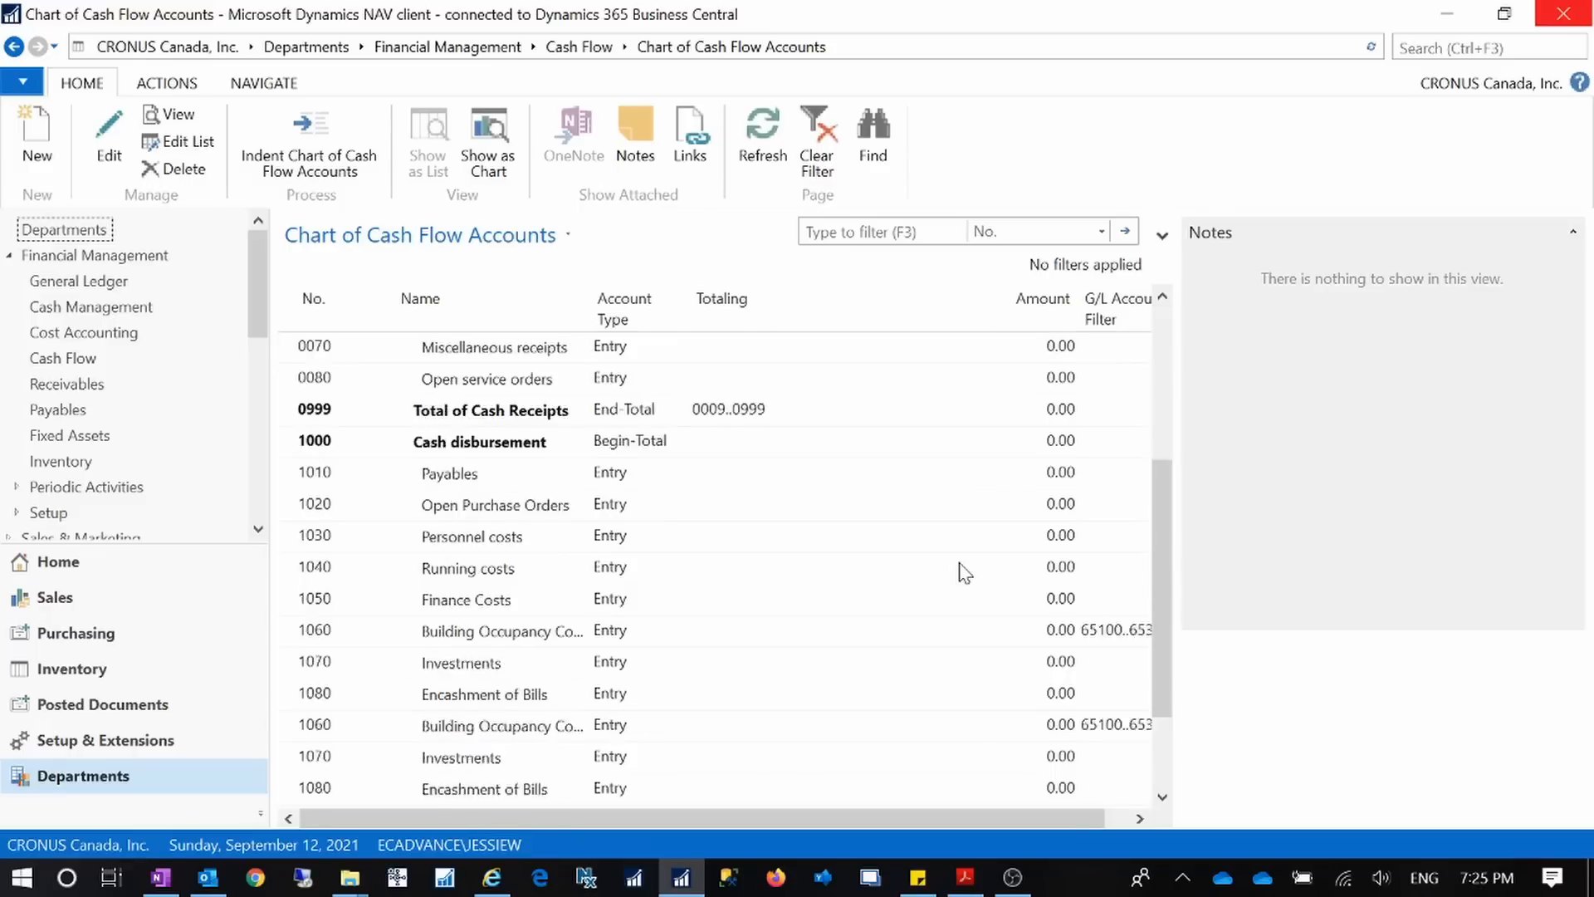
pyautogui.scroll(-2, 963, 572)
pyautogui.scroll(5, 961, 593)
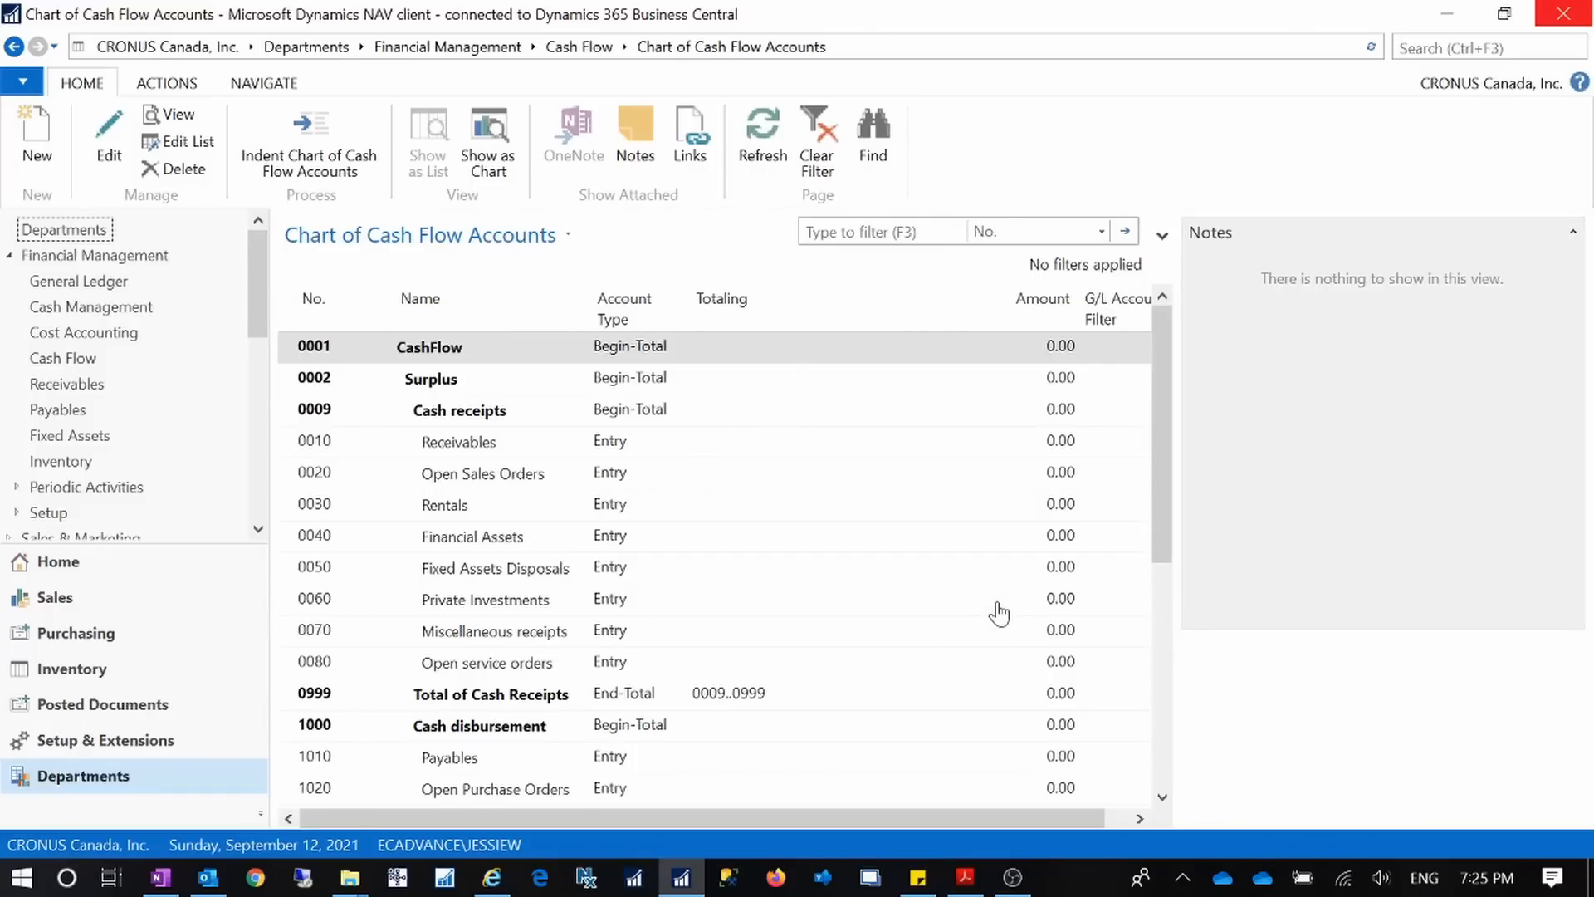
pyautogui.scroll(-5, 992, 612)
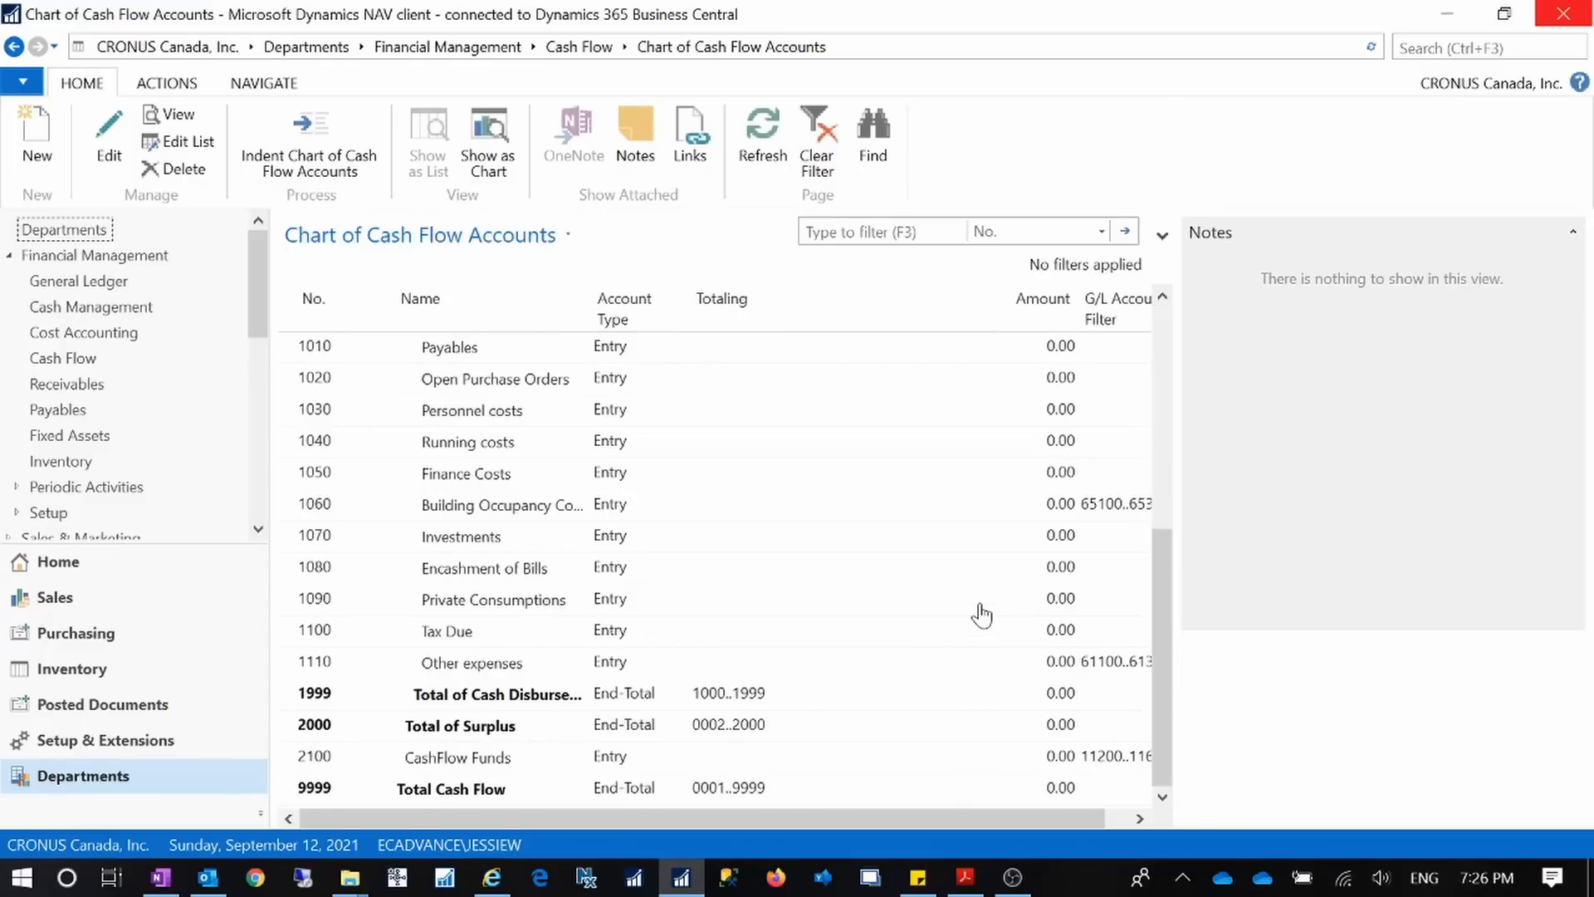
pyautogui.scroll(5, 980, 612)
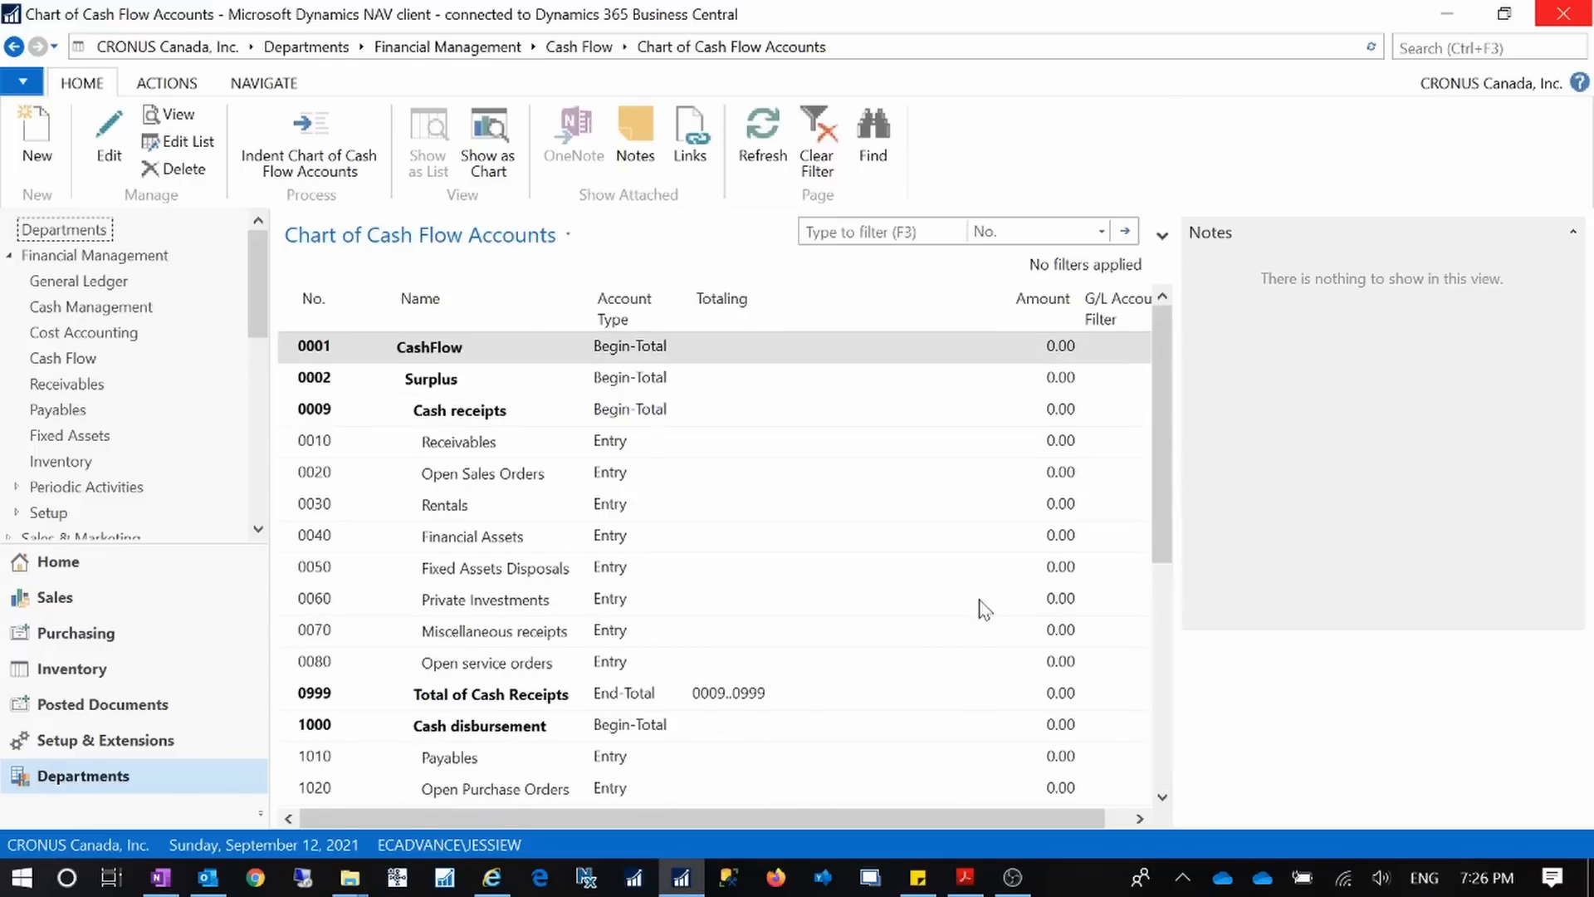
pyautogui.click(578, 46)
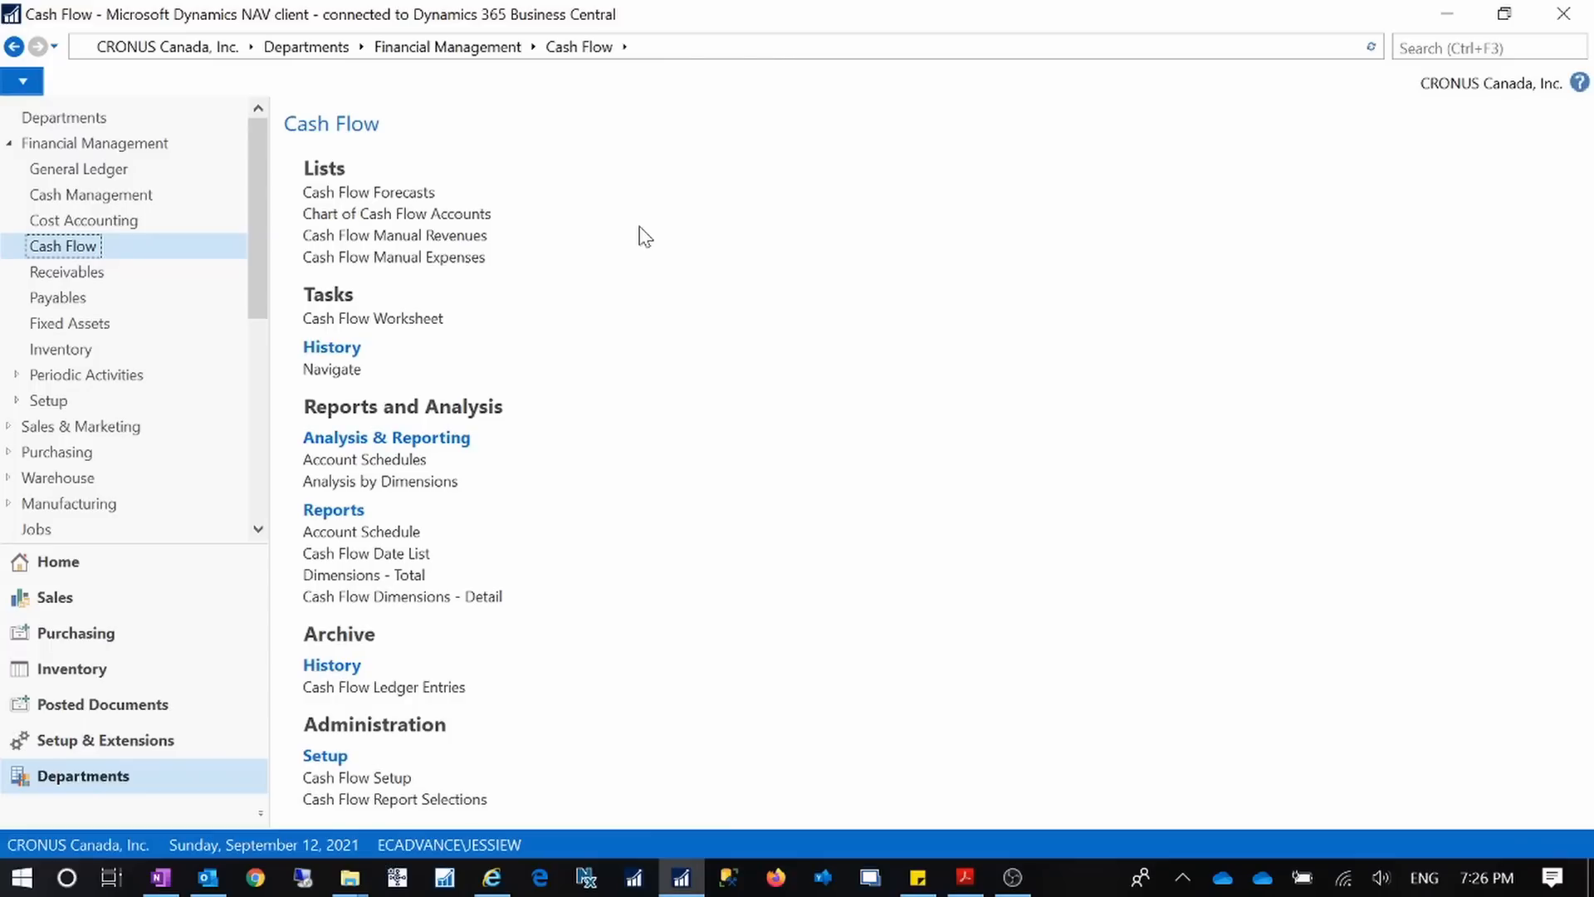
# - Revisit the Chart of Cash Flow Accounts, then view the Cash Flow Manual Revenues list
pyautogui.click(397, 213)
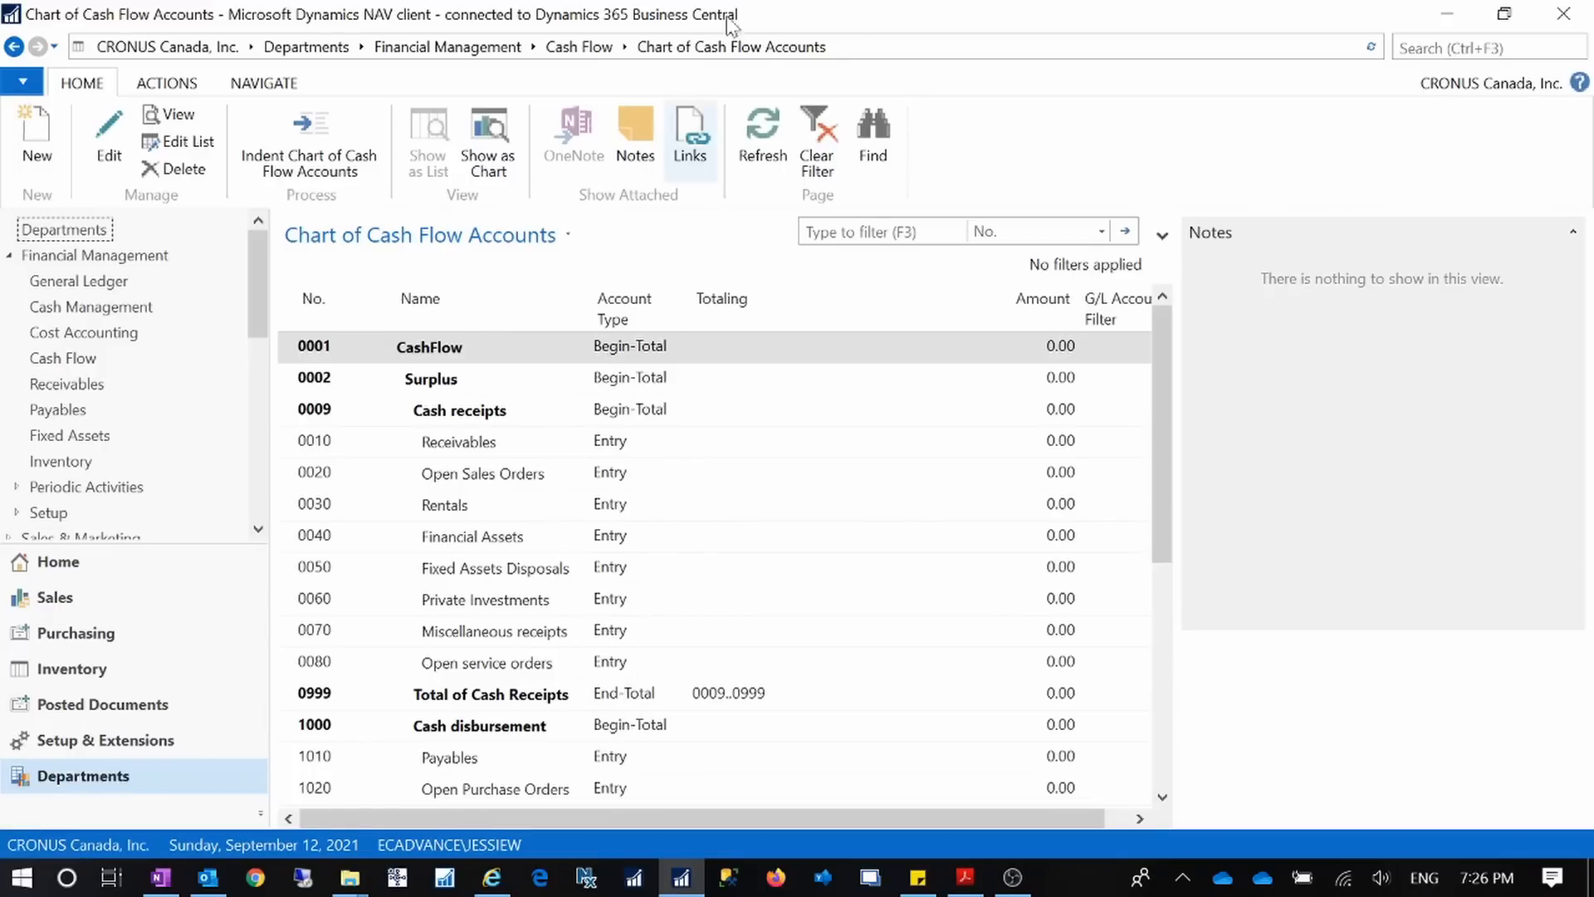
pyautogui.click(579, 47)
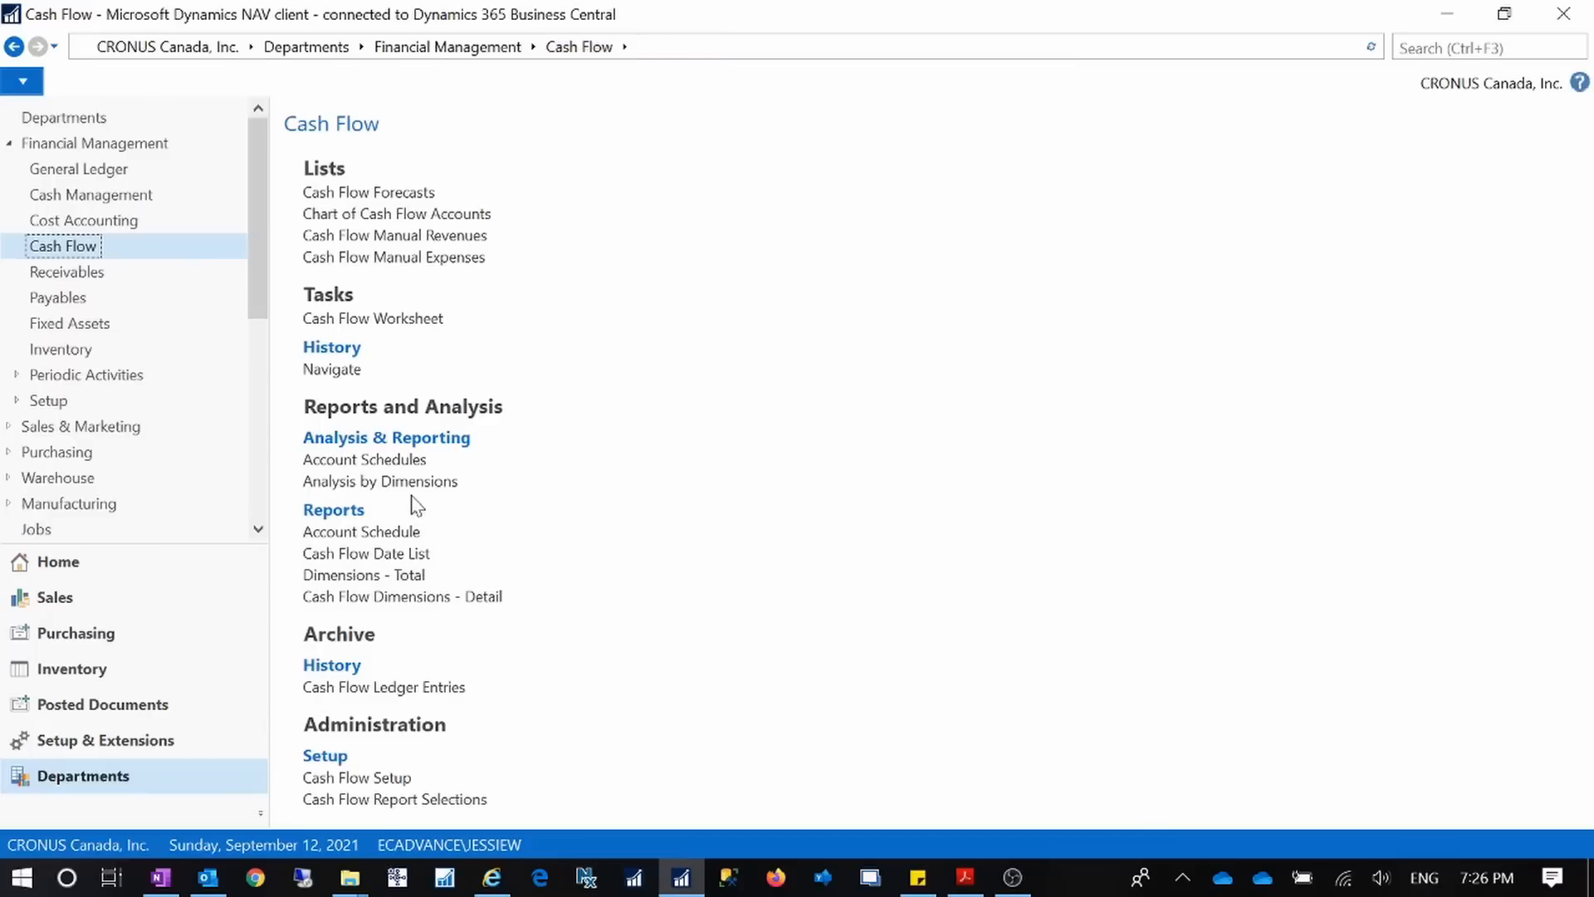
pyautogui.click(480, 243)
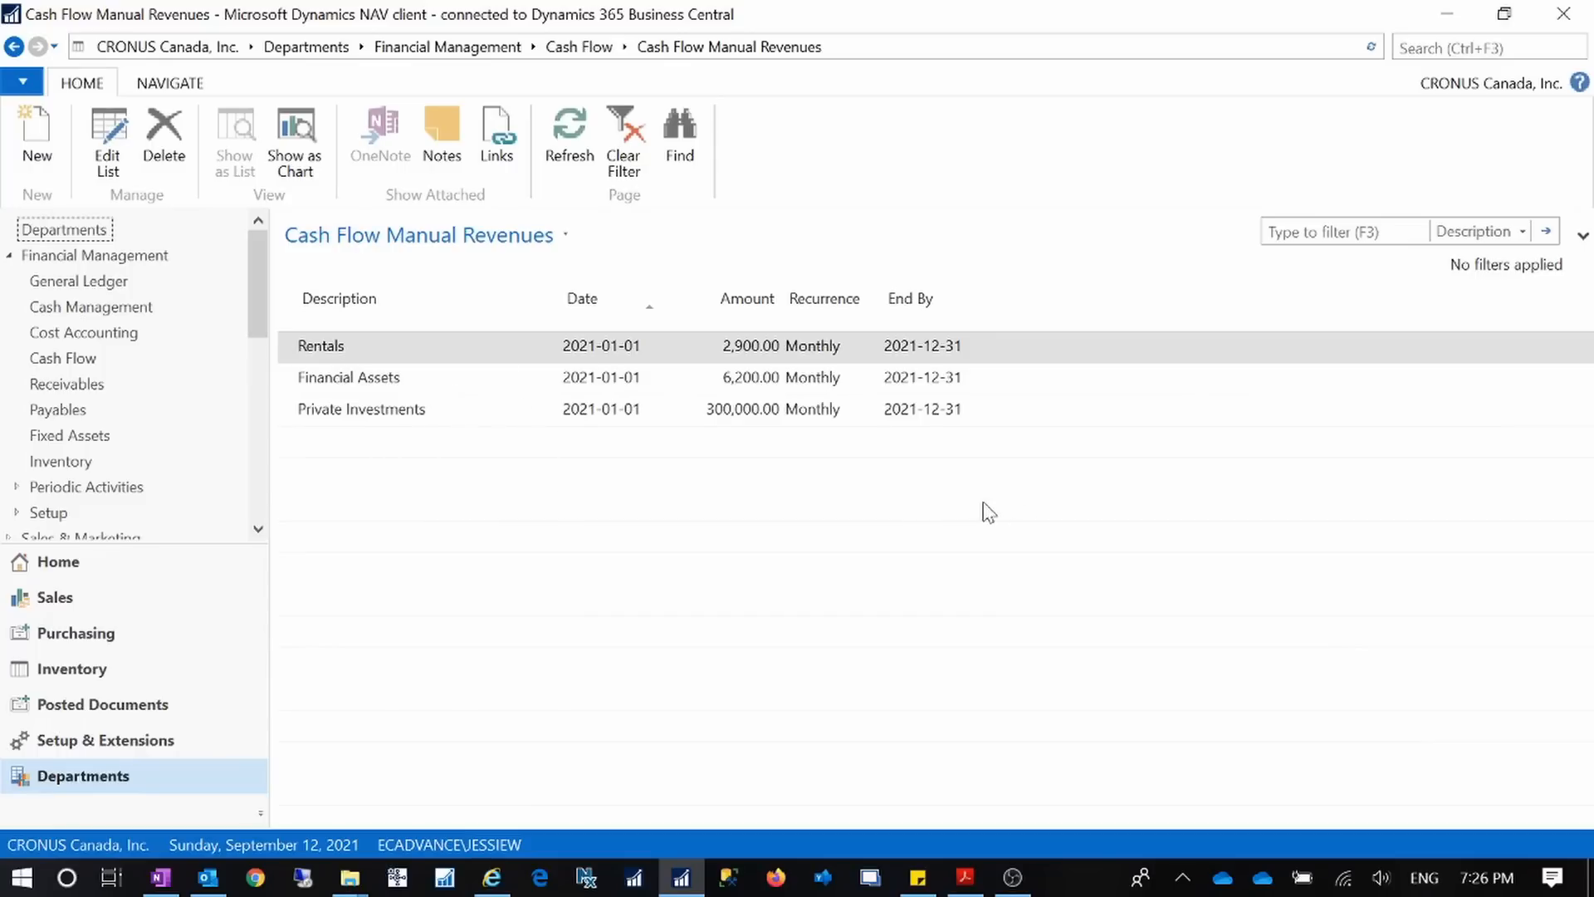
pyautogui.click(573, 47)
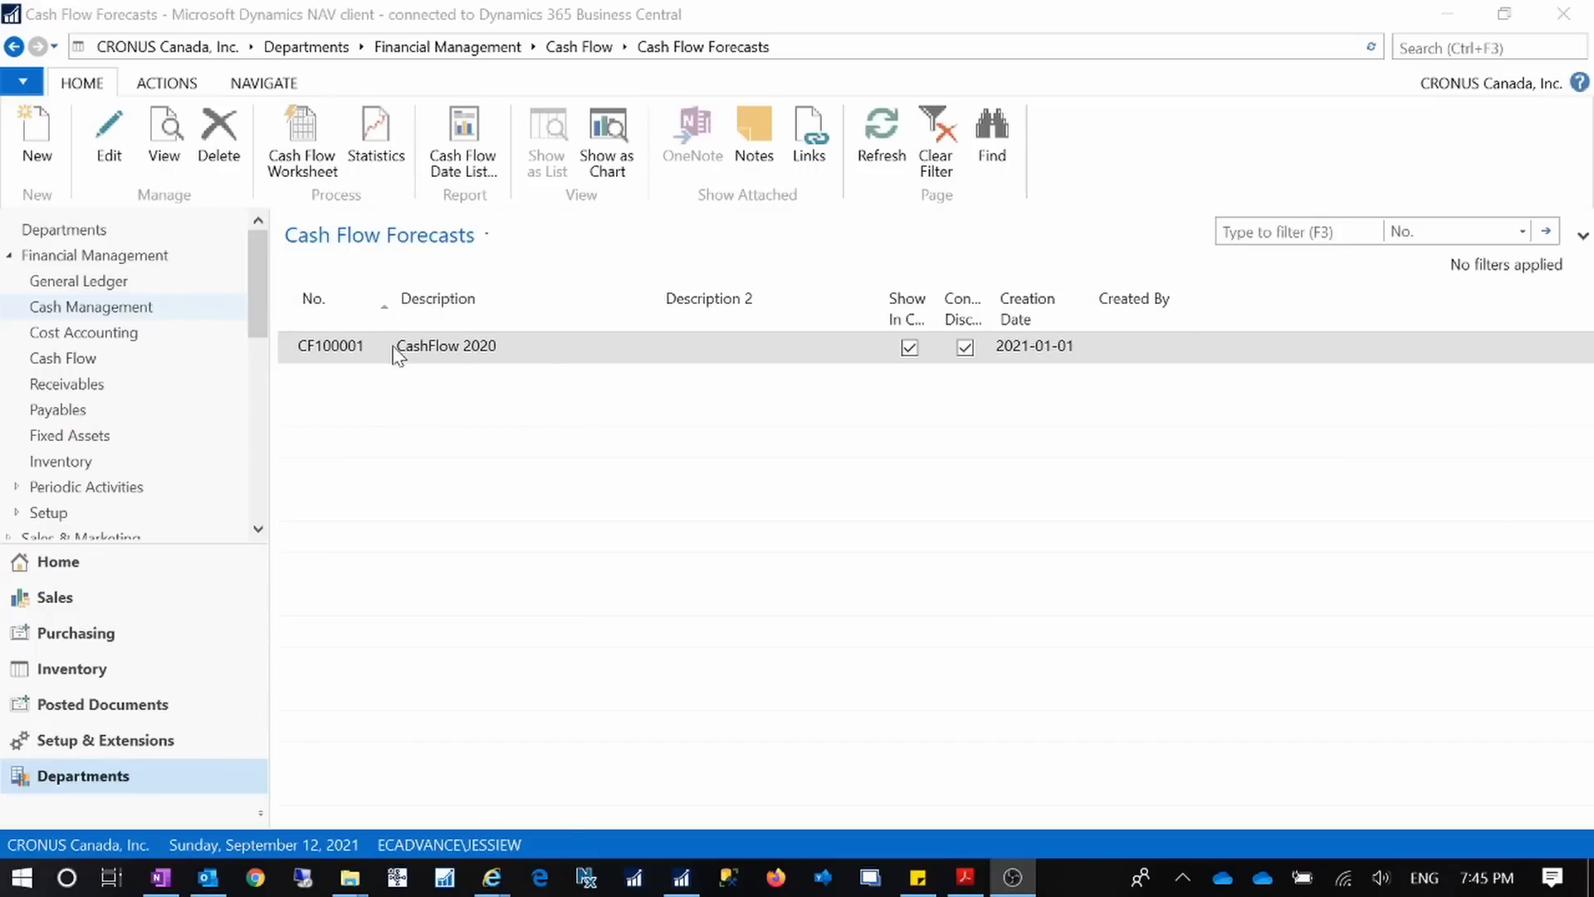
# - Start Suggest Worksheet Lines in the Cash Flow Worksheet, enlarge its window and choose cash flow forecast CF100001
pyautogui.click(302, 140)
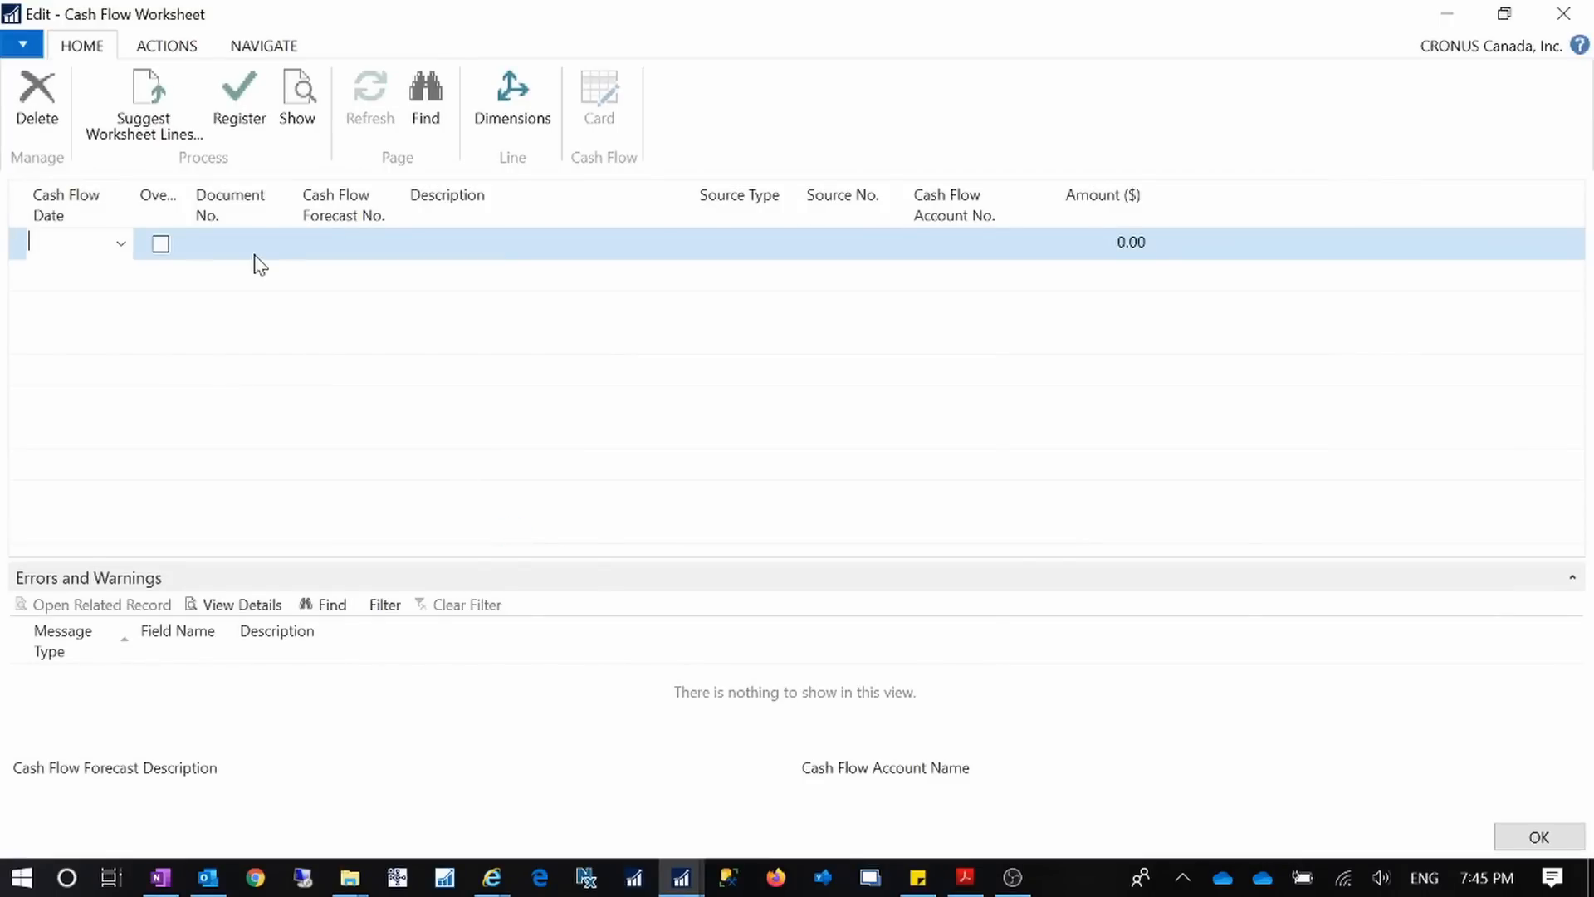
pyautogui.click(144, 80)
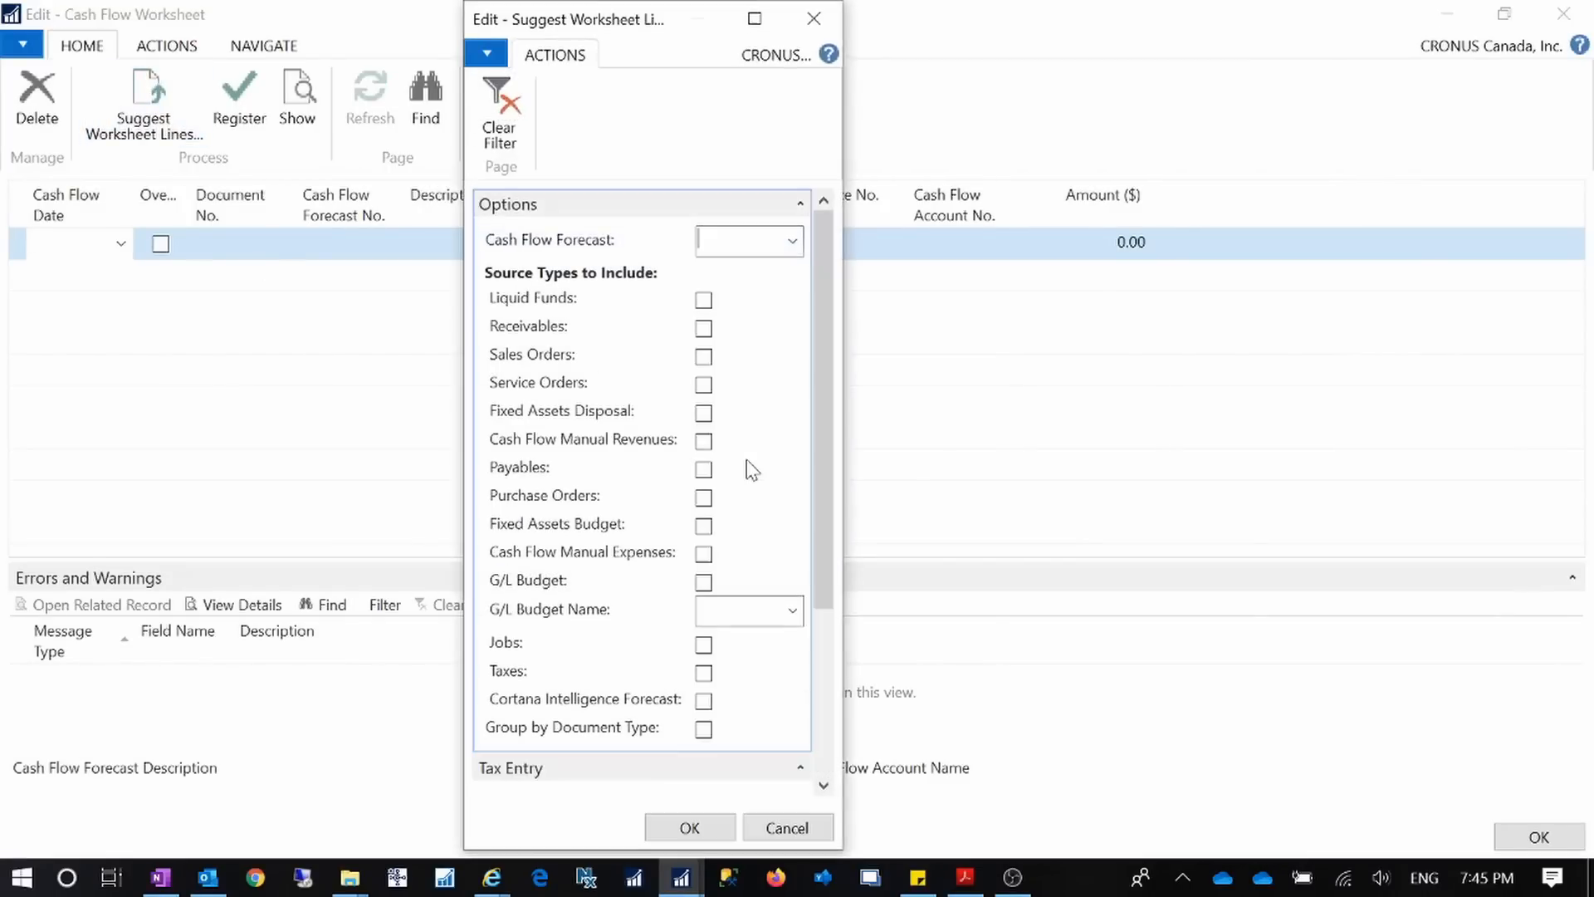
pyautogui.click(779, 21)
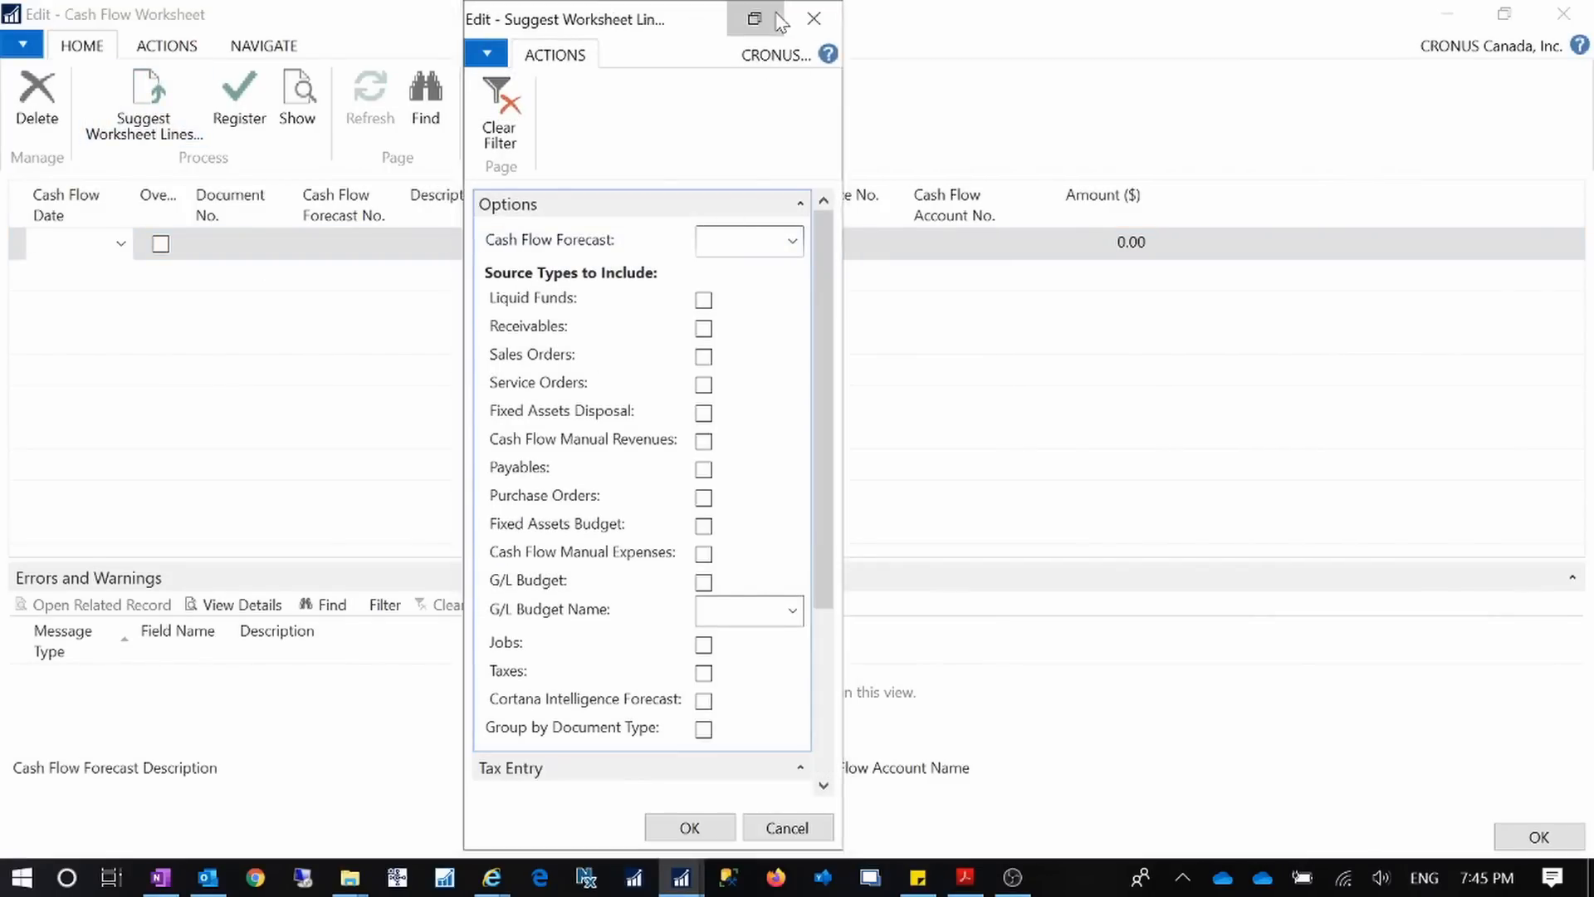
pyautogui.click(599, 230)
pyautogui.click(345, 306)
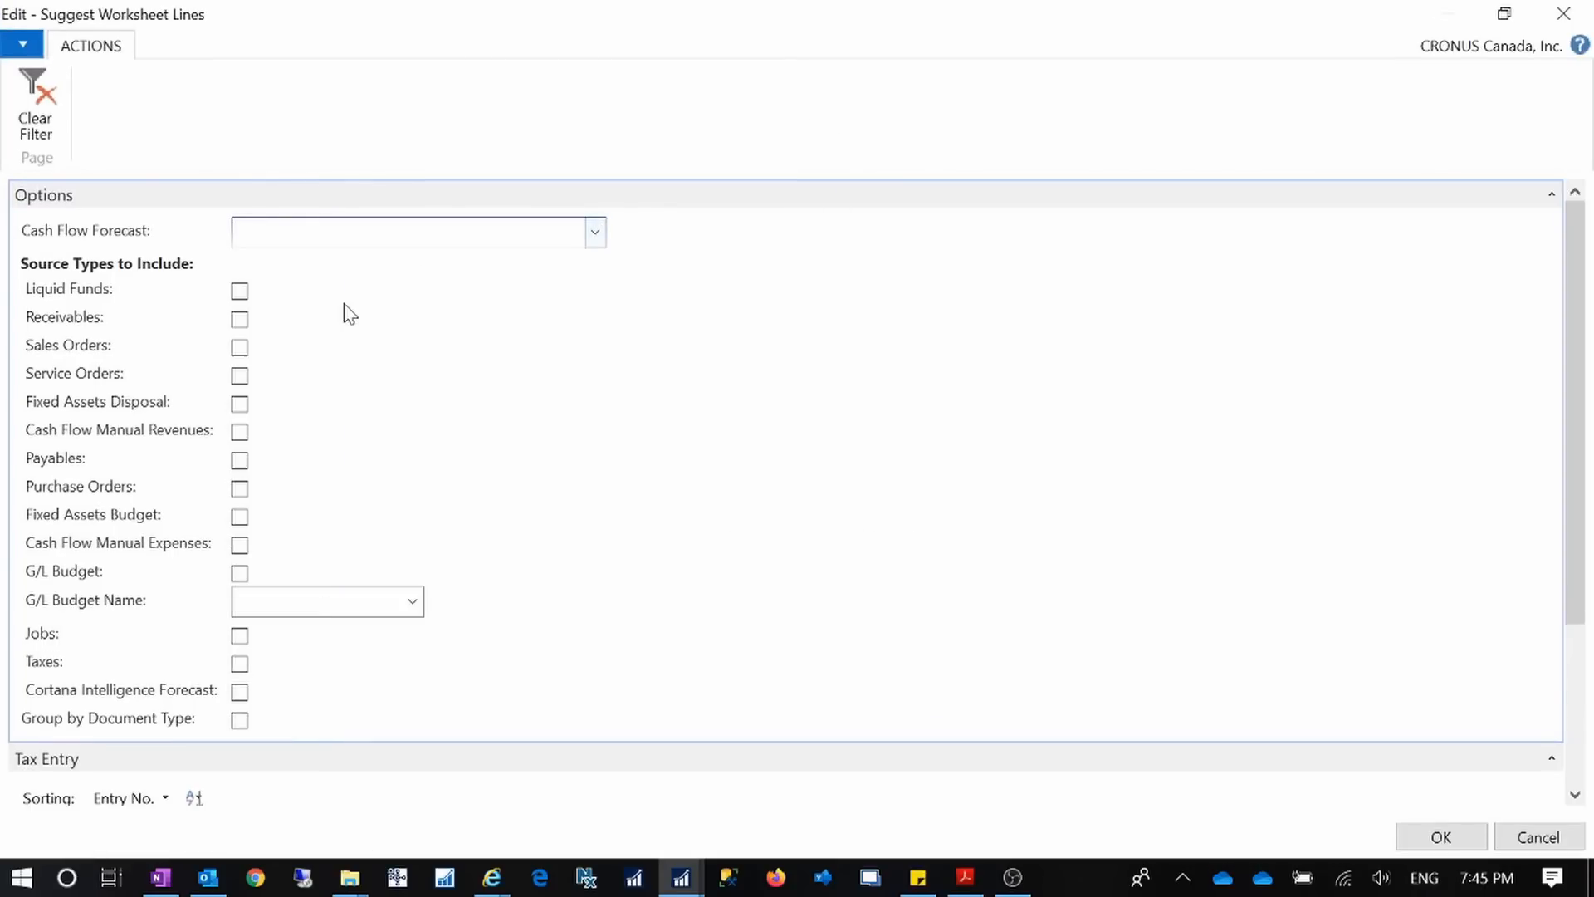
pyautogui.press('Tab')
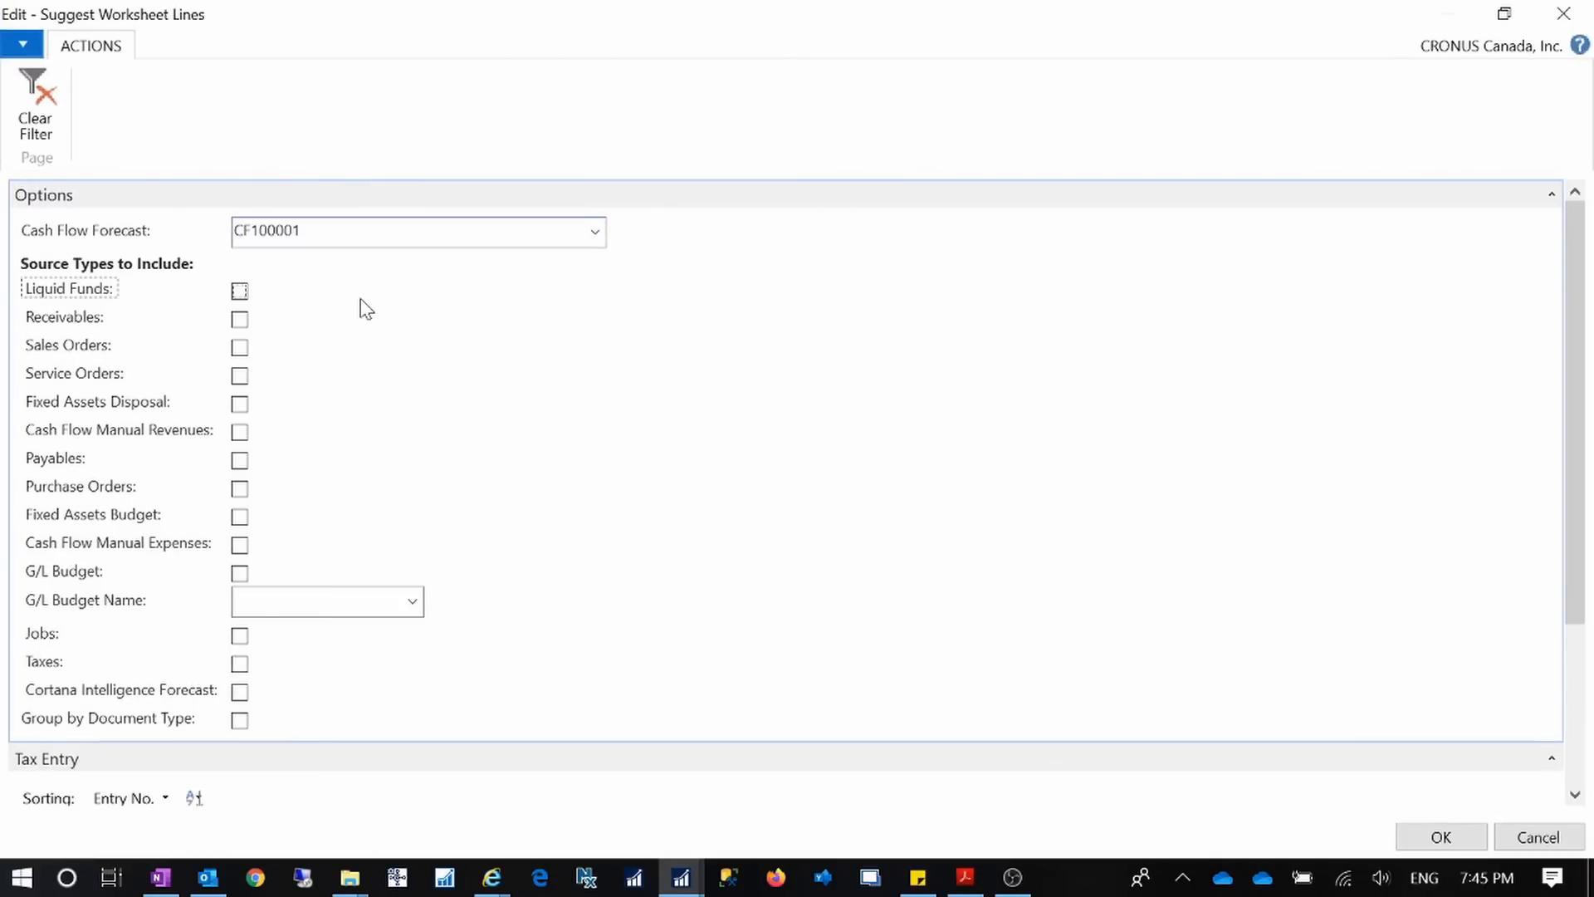
# - Include every source type from Liquid Funds through Cash Flow Manual Expenses in the suggested worksheet lines
pyautogui.click(245, 291)
pyautogui.click(246, 322)
pyautogui.click(242, 349)
pyautogui.click(243, 376)
pyautogui.click(242, 408)
pyautogui.click(244, 434)
pyautogui.click(244, 463)
pyautogui.click(242, 493)
pyautogui.click(240, 519)
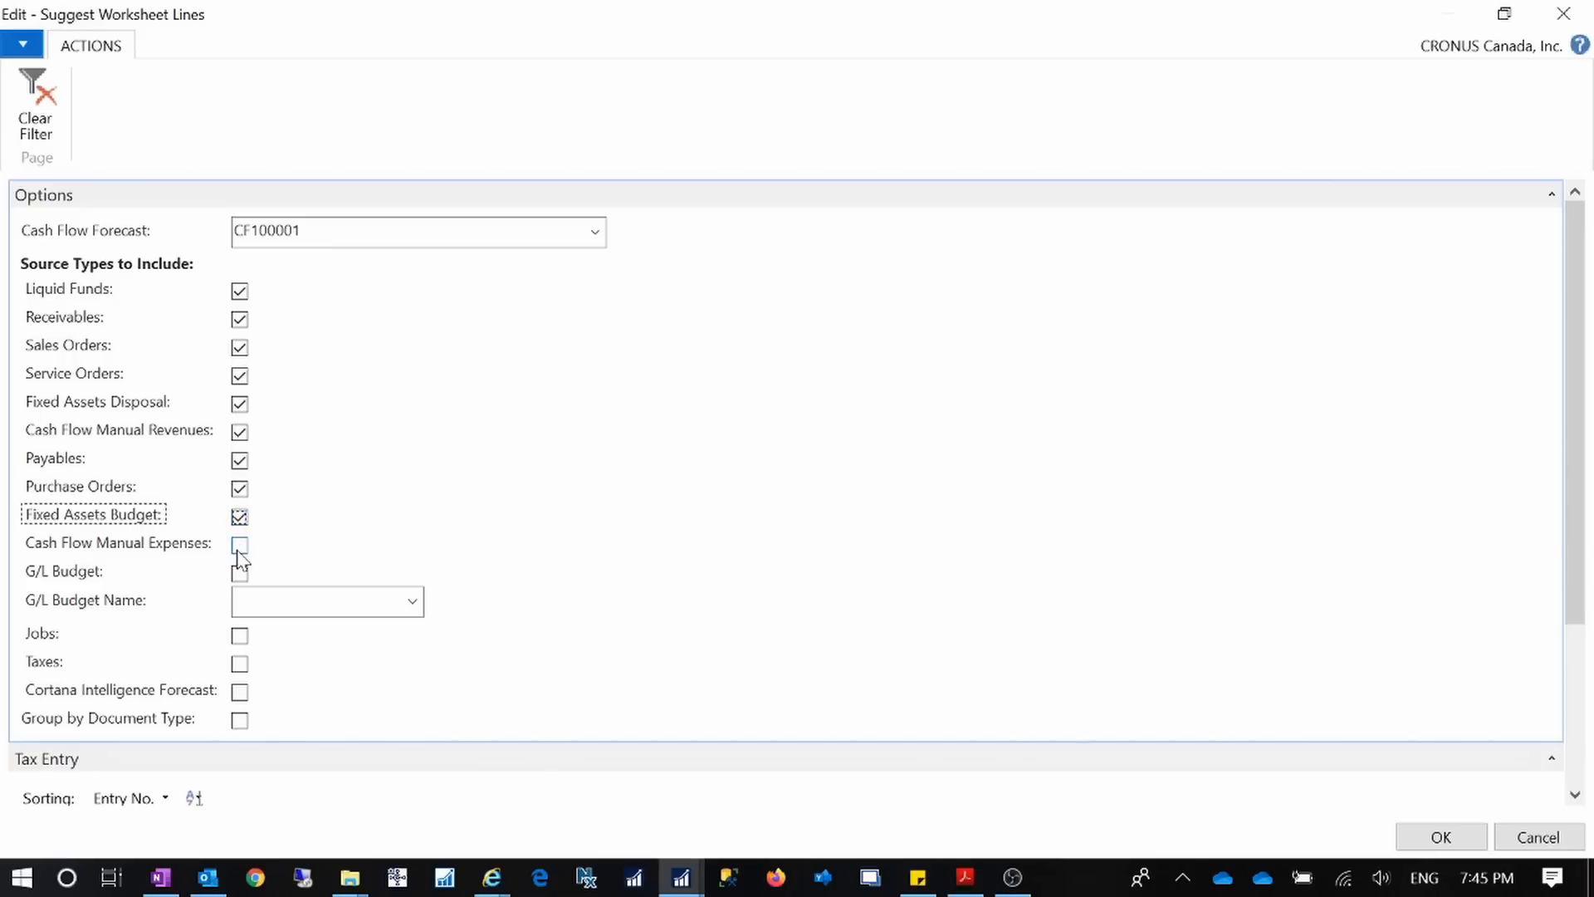
pyautogui.click(240, 546)
# - Include the G/L budget as a source type and choose 2021 as the G/L budget name
pyautogui.click(240, 574)
pyautogui.click(412, 603)
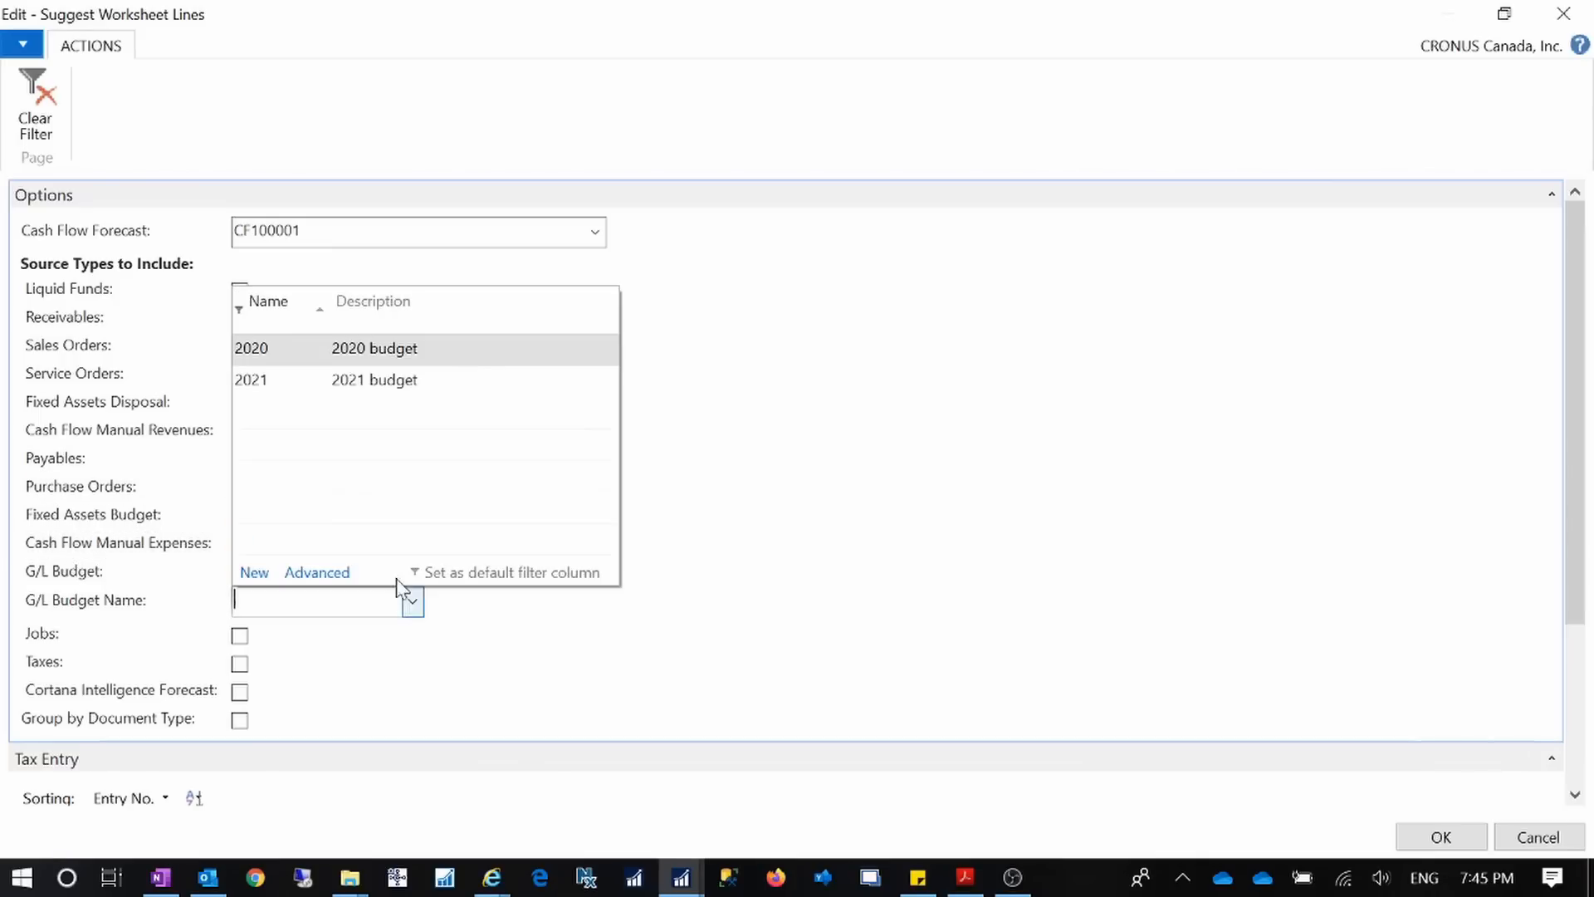
pyautogui.click(277, 377)
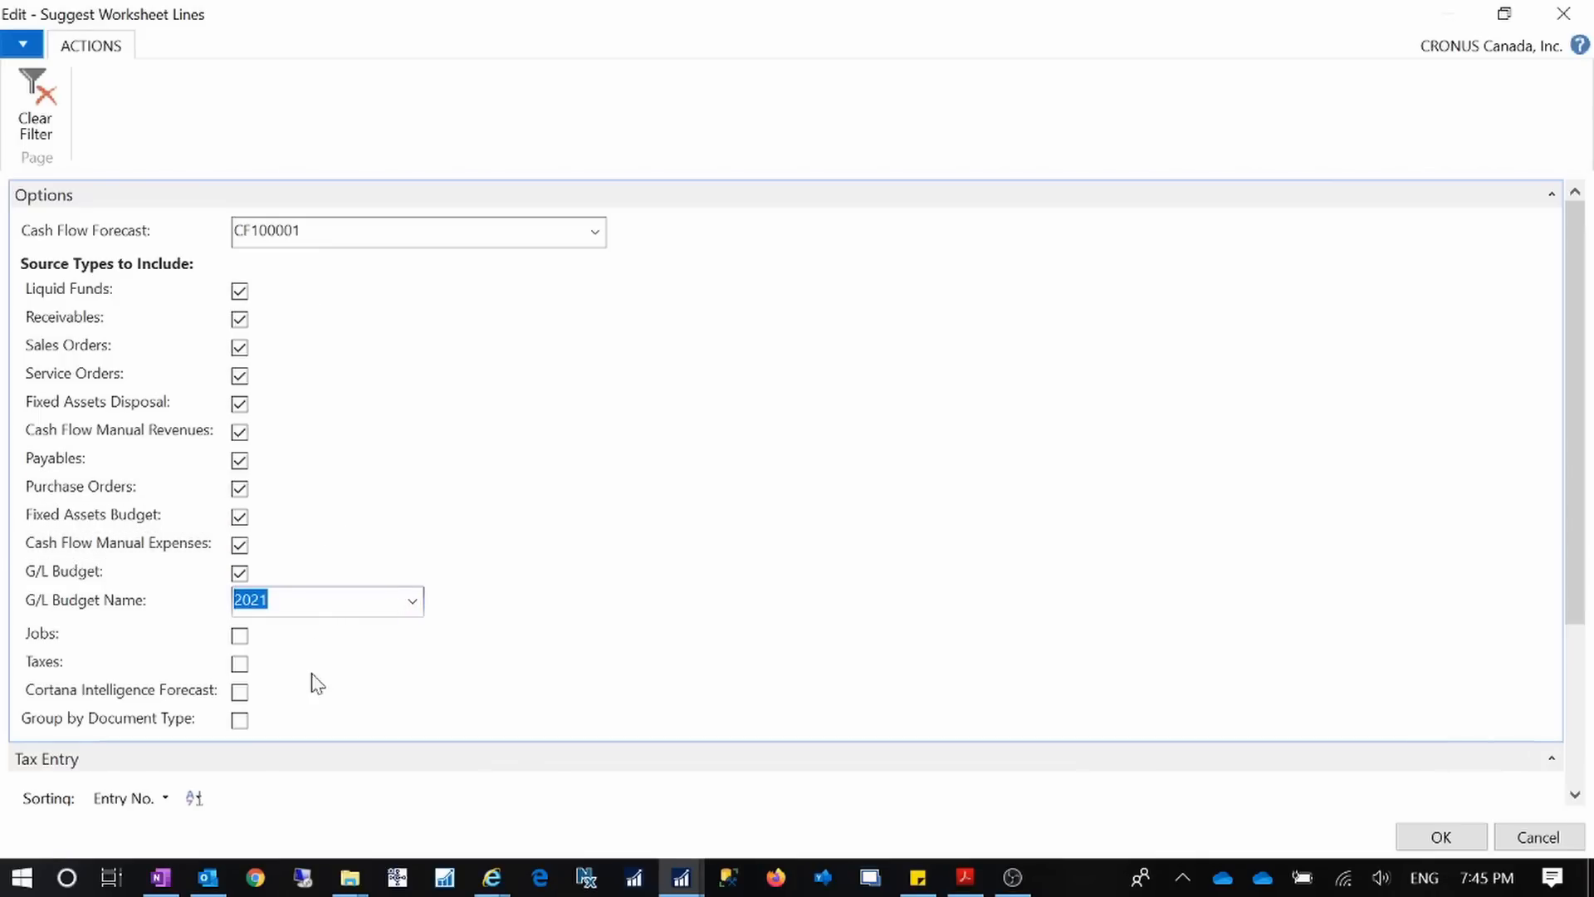
# - Include Jobs, Taxes and the Cortana Intelligence Forecast, group by document type, and generate the suggested worksheet lines
pyautogui.click(241, 637)
pyautogui.click(241, 664)
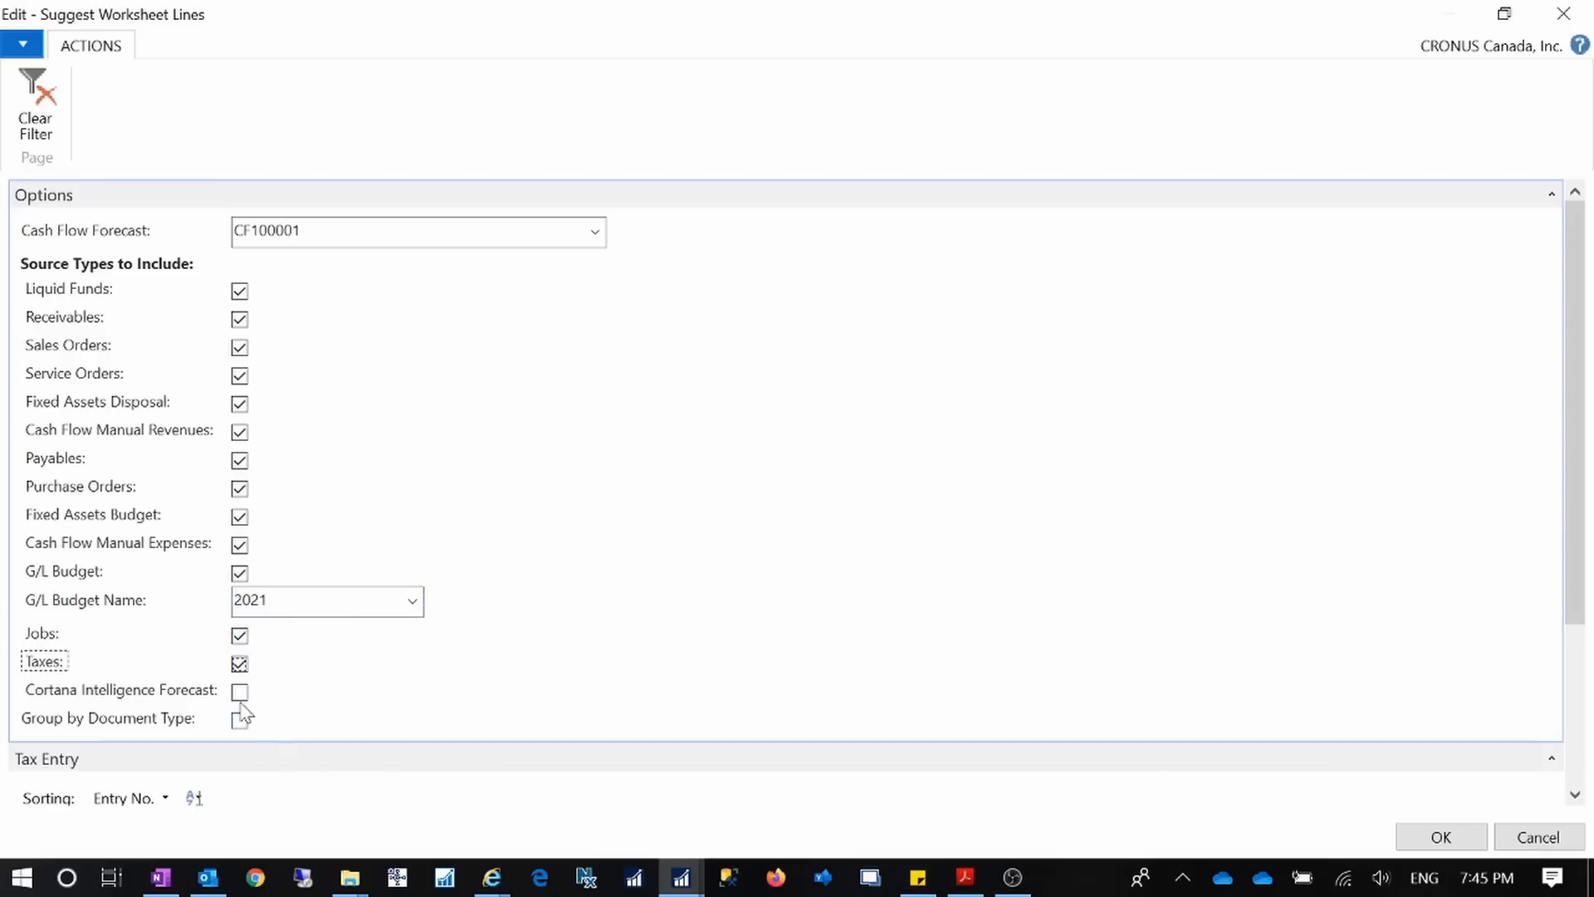
pyautogui.click(240, 693)
pyautogui.click(240, 721)
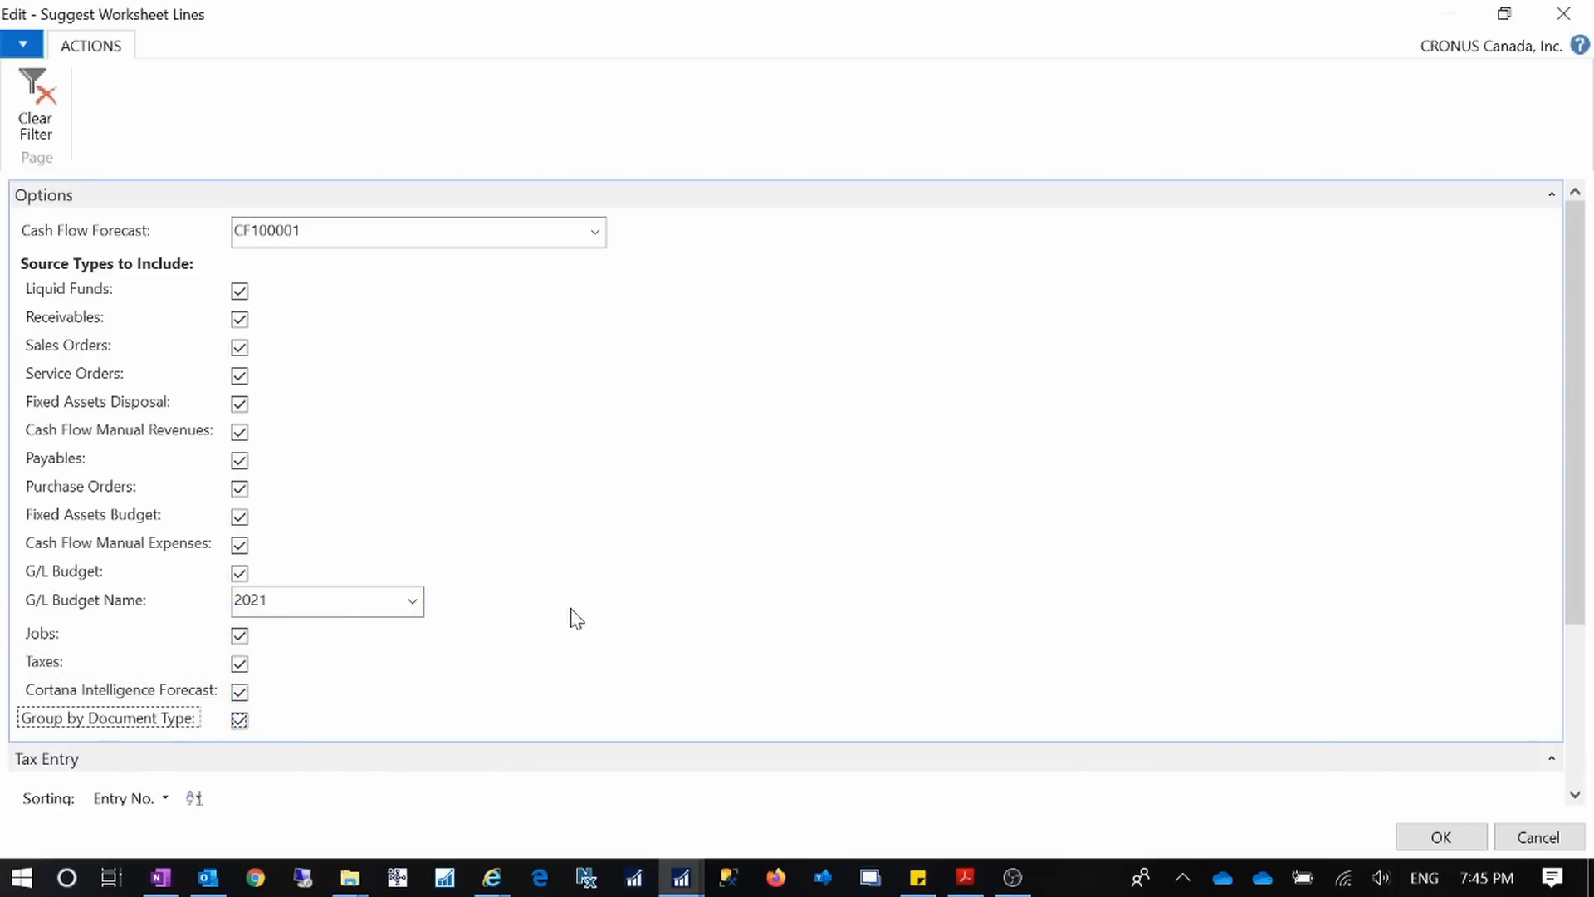
pyautogui.scroll(-3, 573, 620)
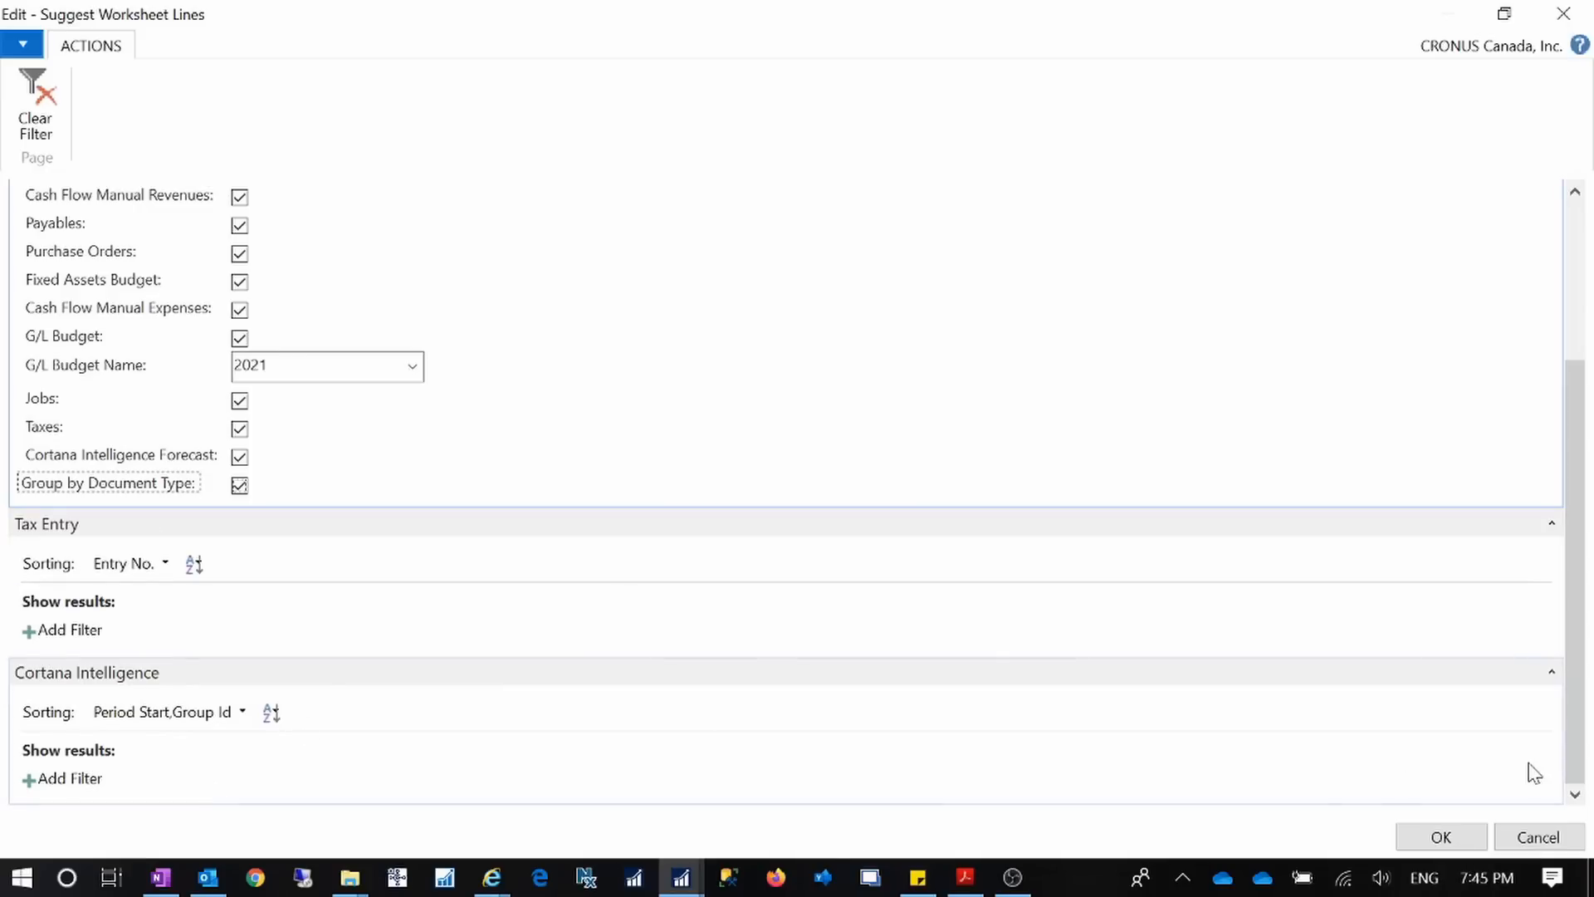
pyautogui.click(1454, 841)
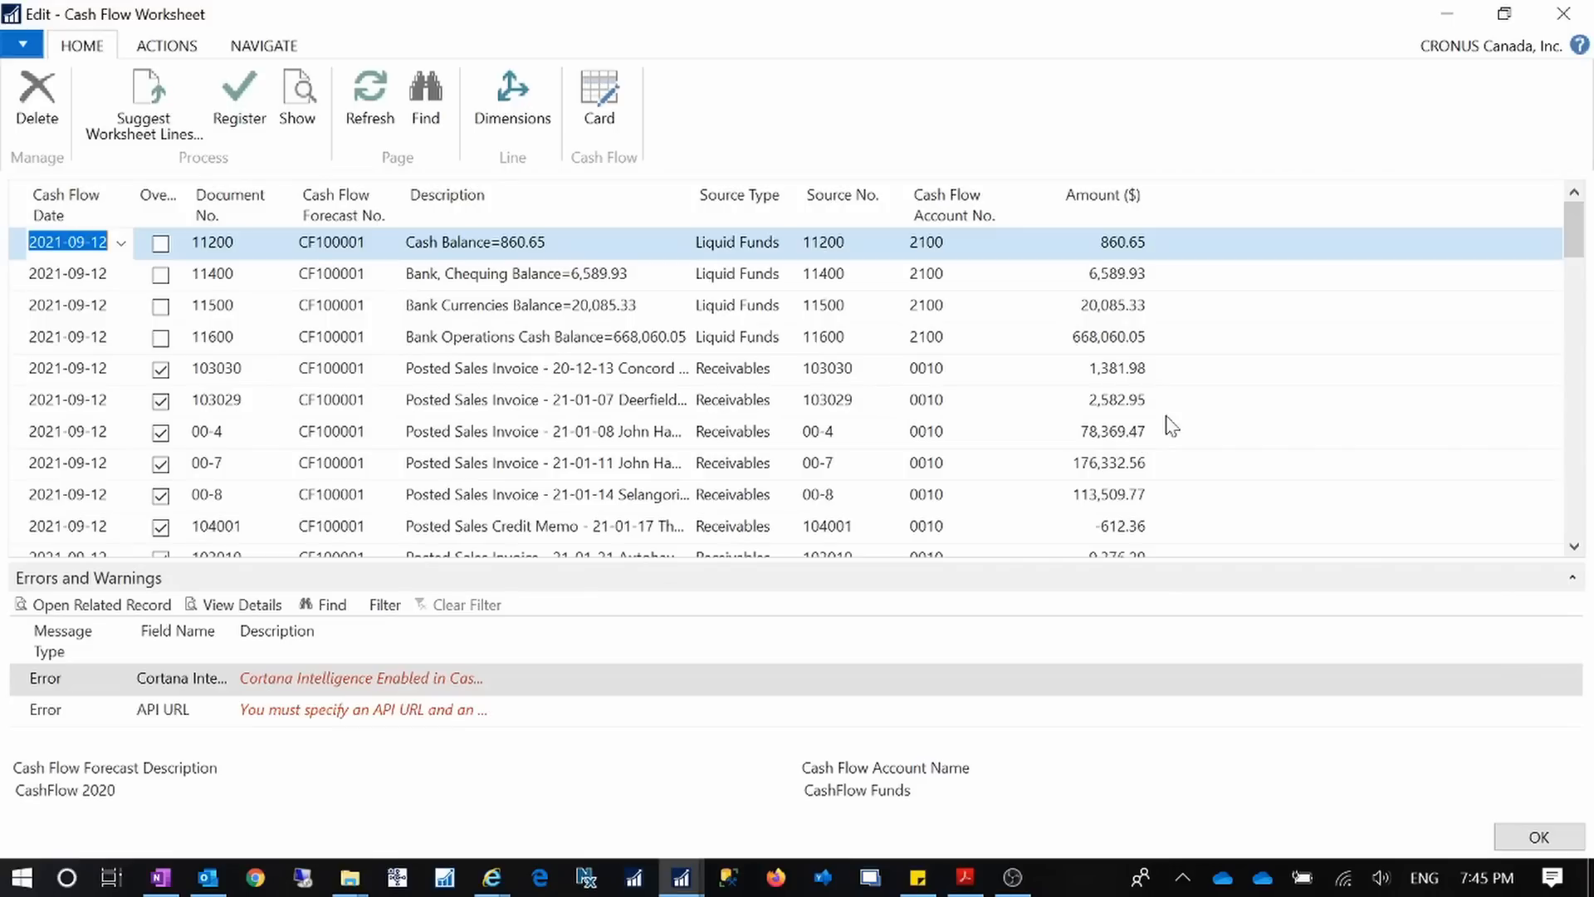
# - Widen the worksheet's Overdue column, then check the settings on forecast card CF100001 and return to the enlarged worksheet
pyautogui.moveTo(186, 193); pyautogui.dragTo(288, 194)
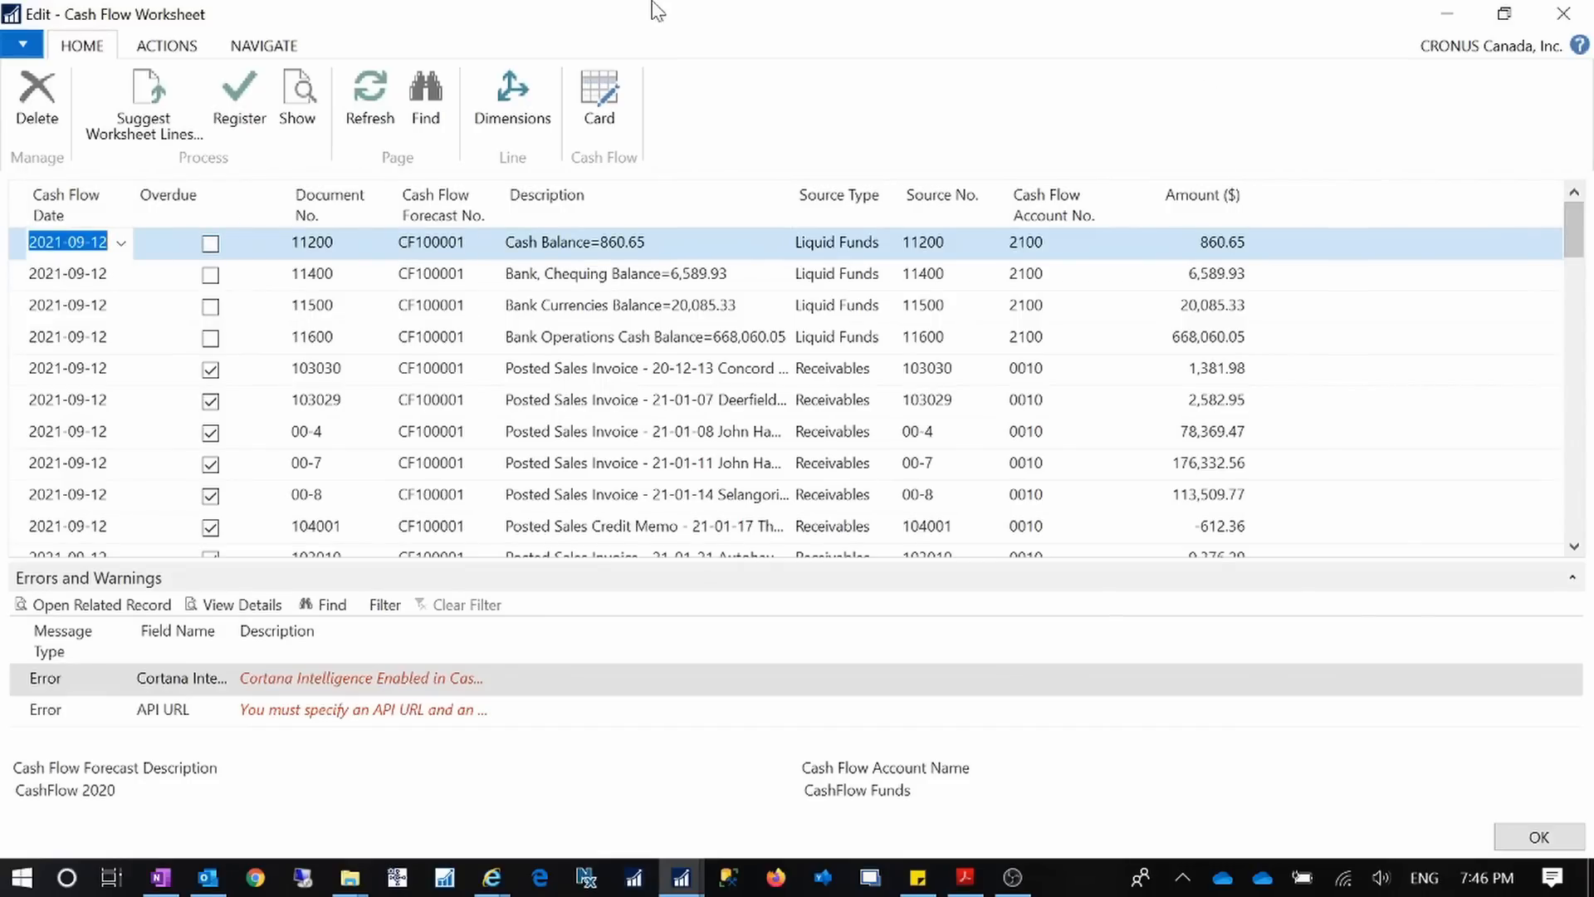
pyautogui.moveTo(651, 11); pyautogui.dragTo(700, 501)
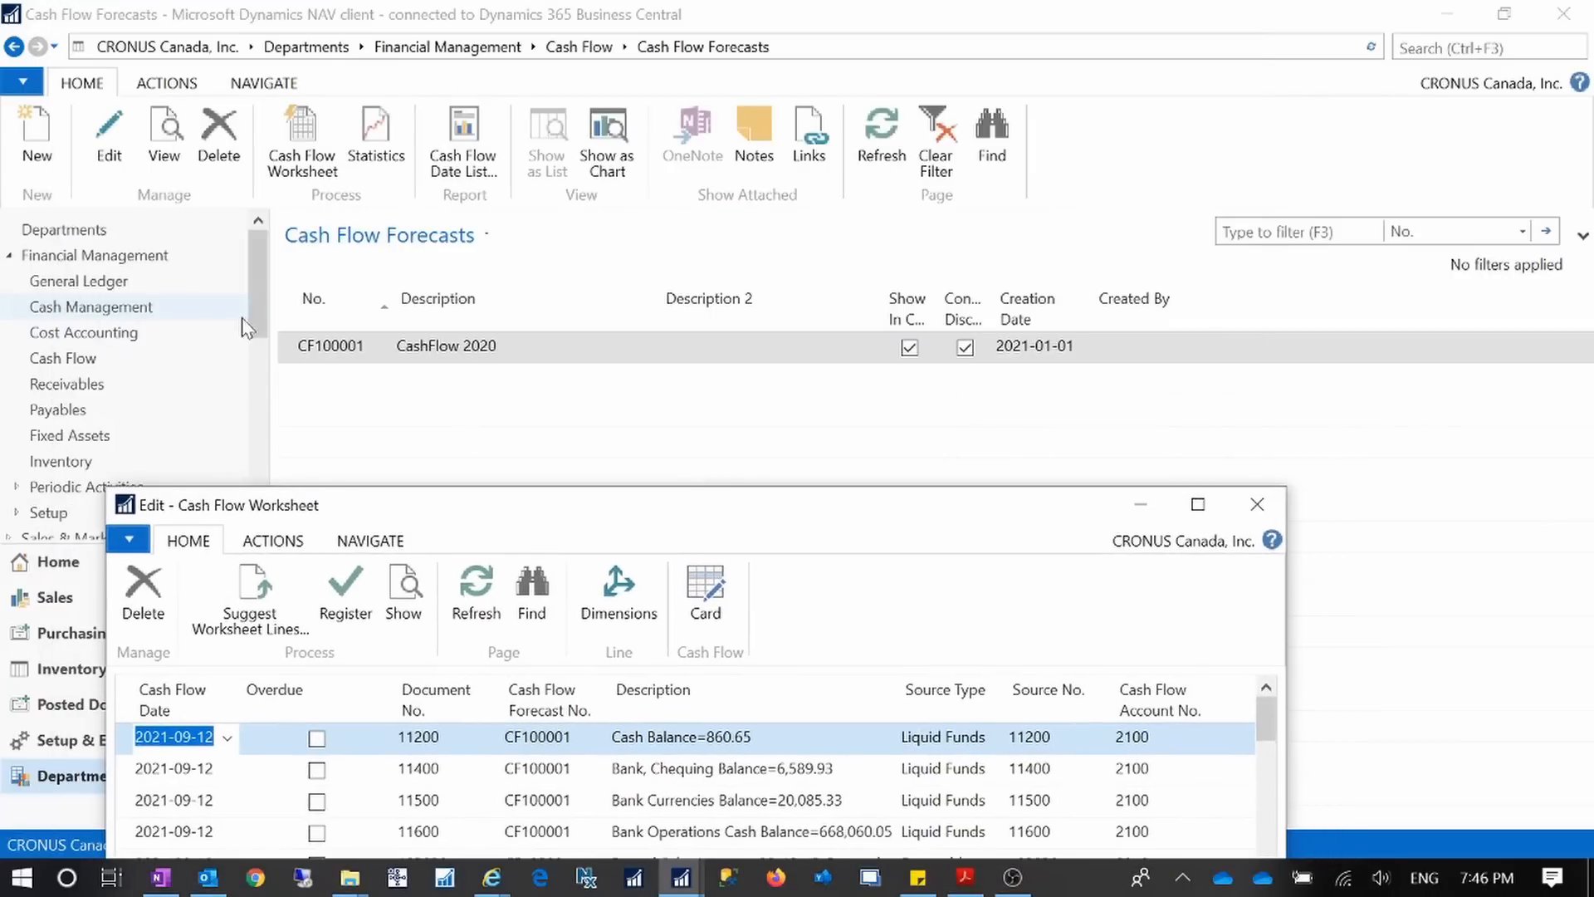
pyautogui.doubleClick(365, 355)
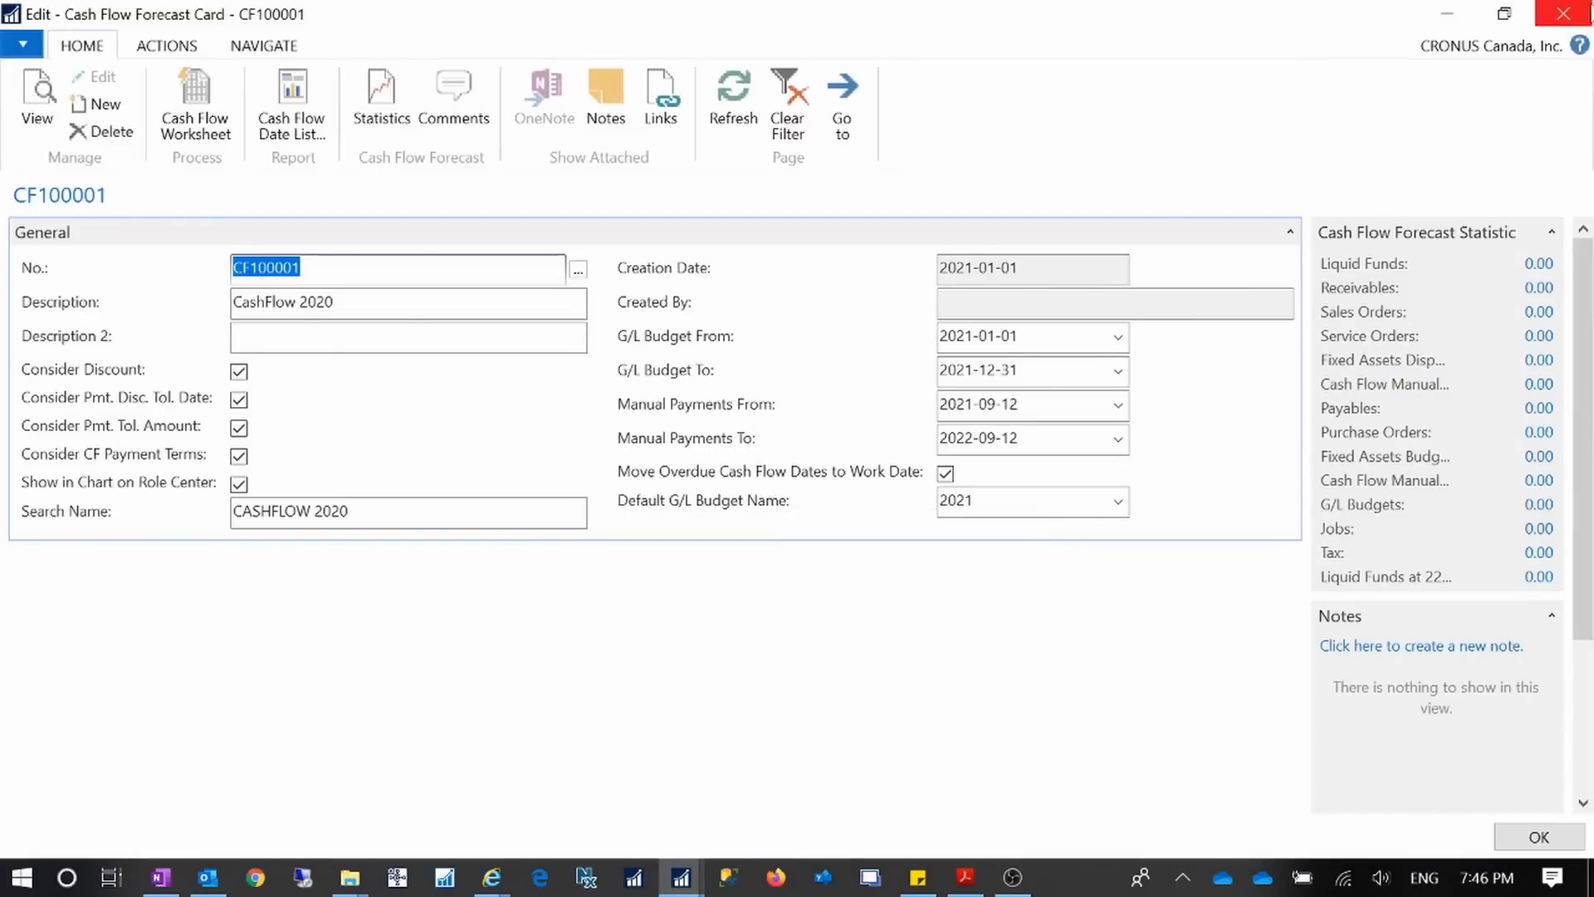
pyautogui.click(1563, 14)
pyautogui.moveTo(680, 878)
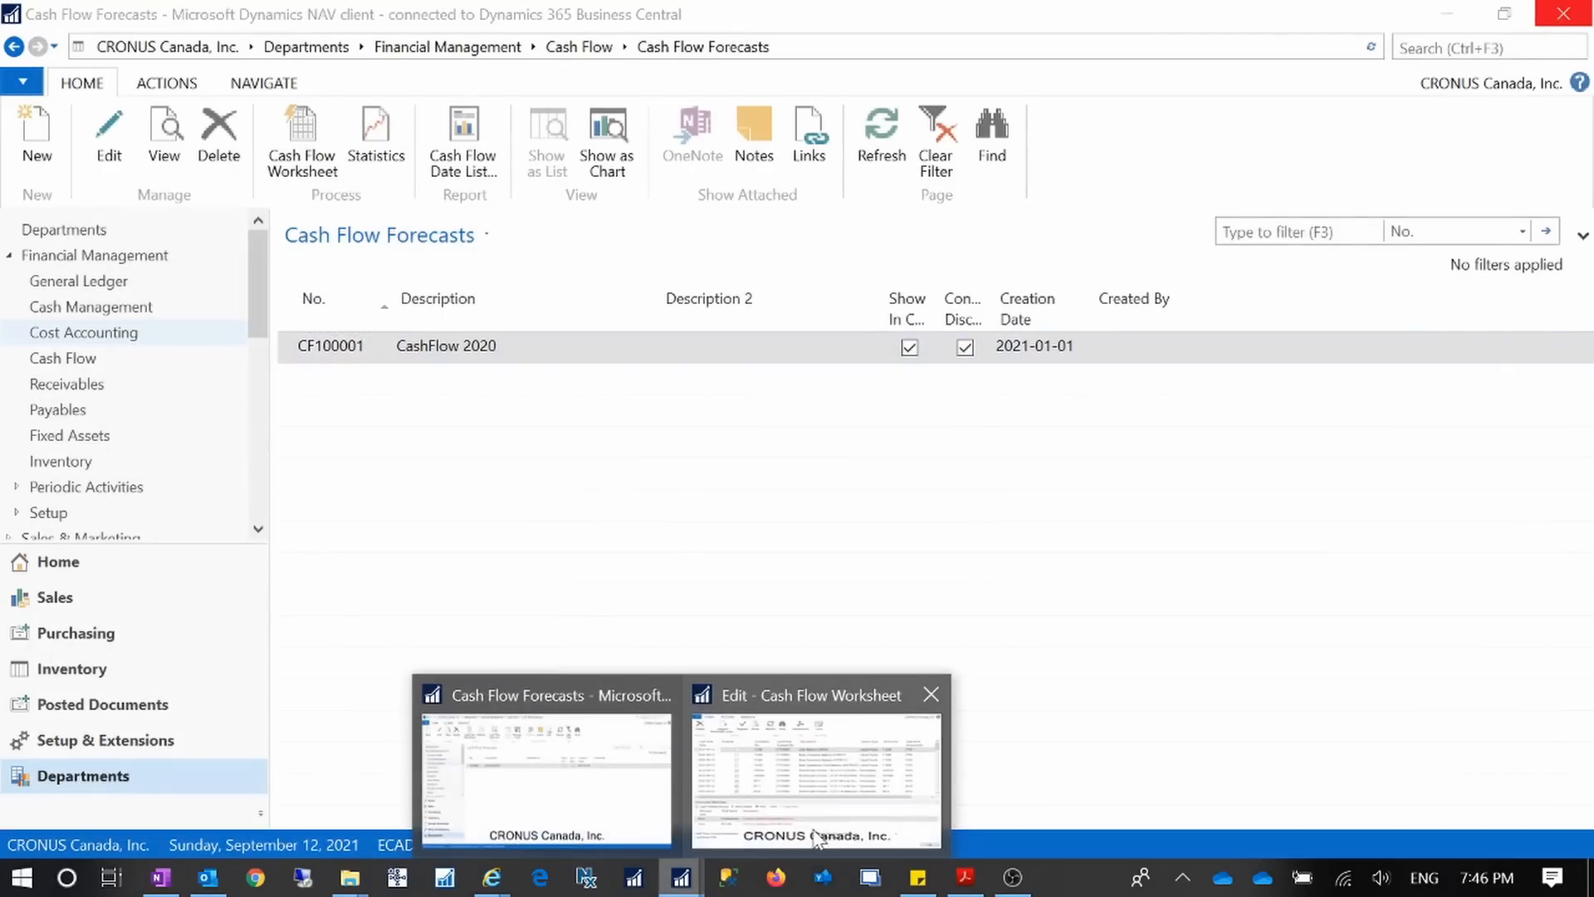
pyautogui.click(818, 772)
pyautogui.click(1198, 504)
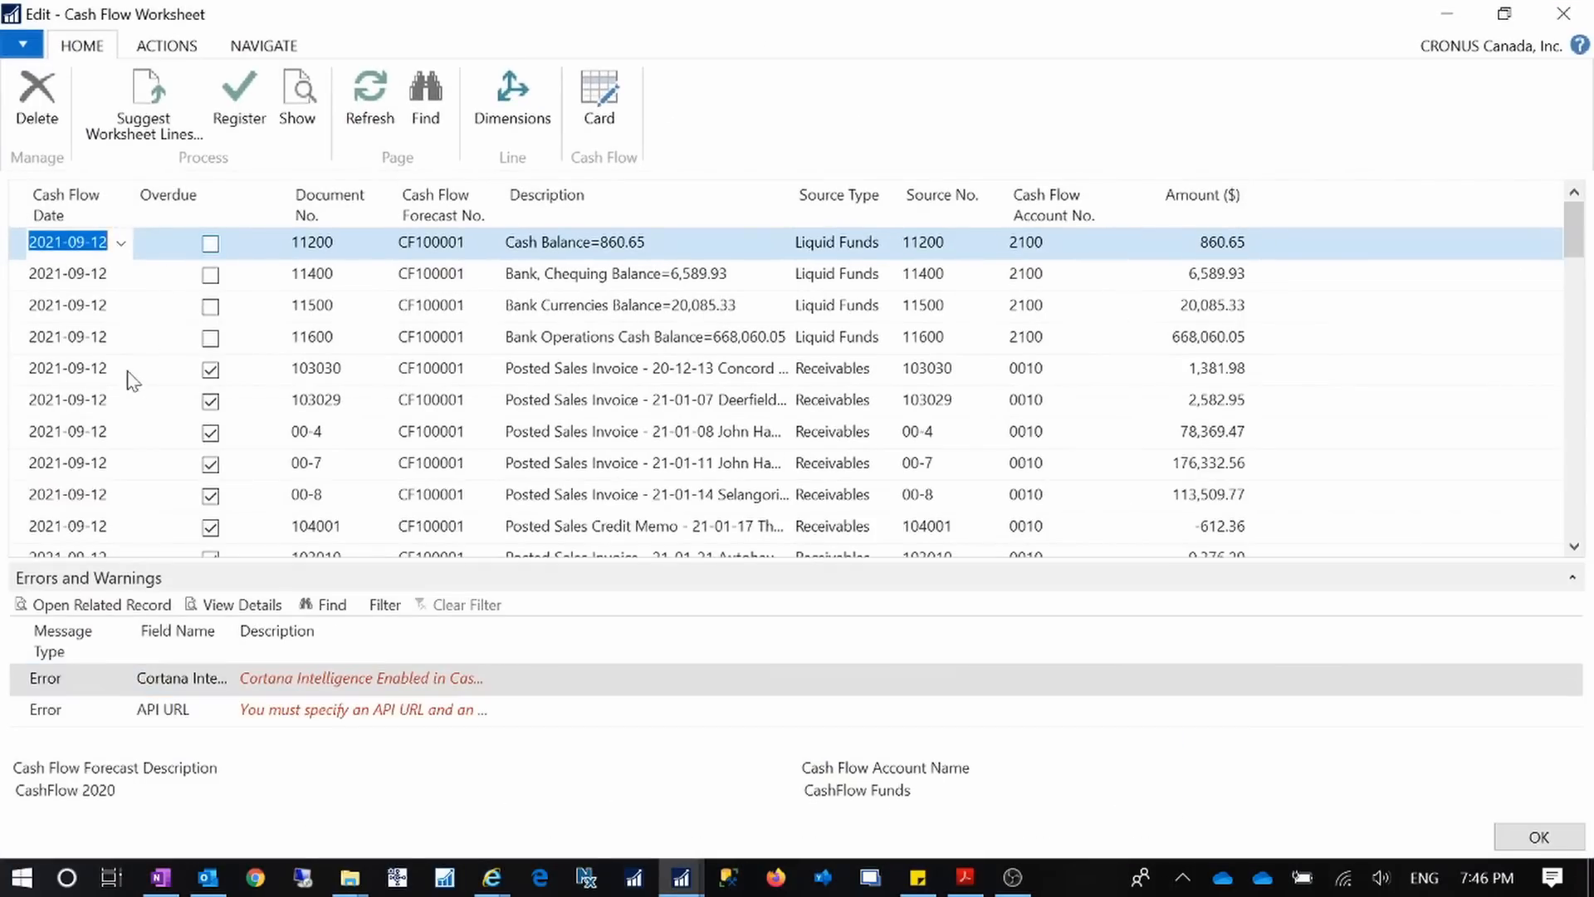
# - Look for the Set Work Date command in the Cash Flow Forecasts window, then go back to the Cash Flow Worksheet
pyautogui.click(23, 44)
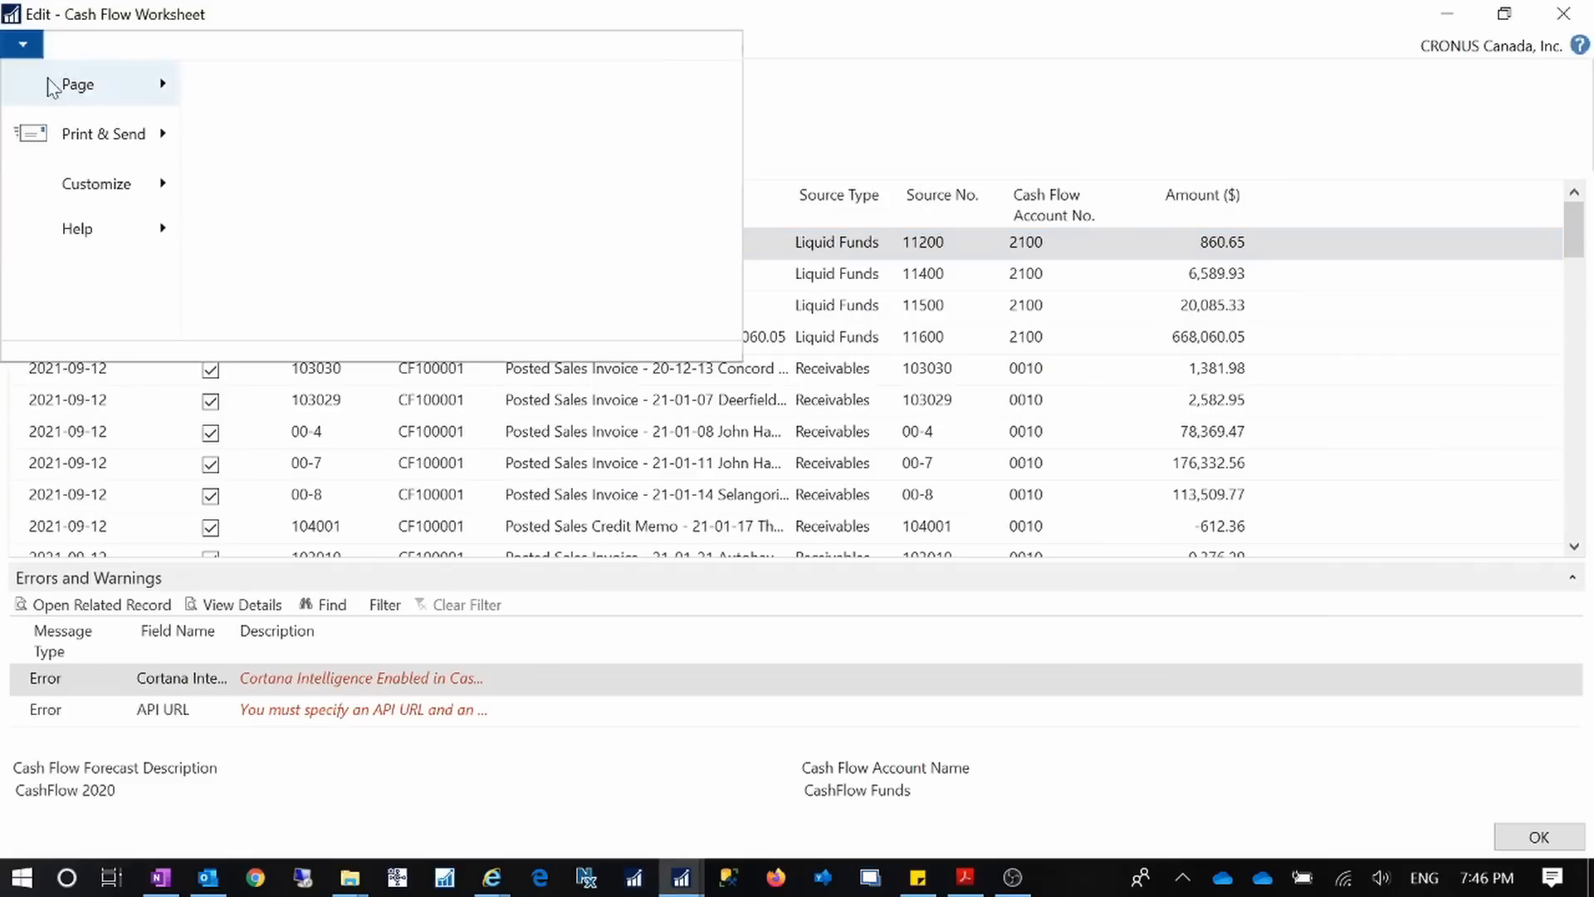
pyautogui.click(1078, 136)
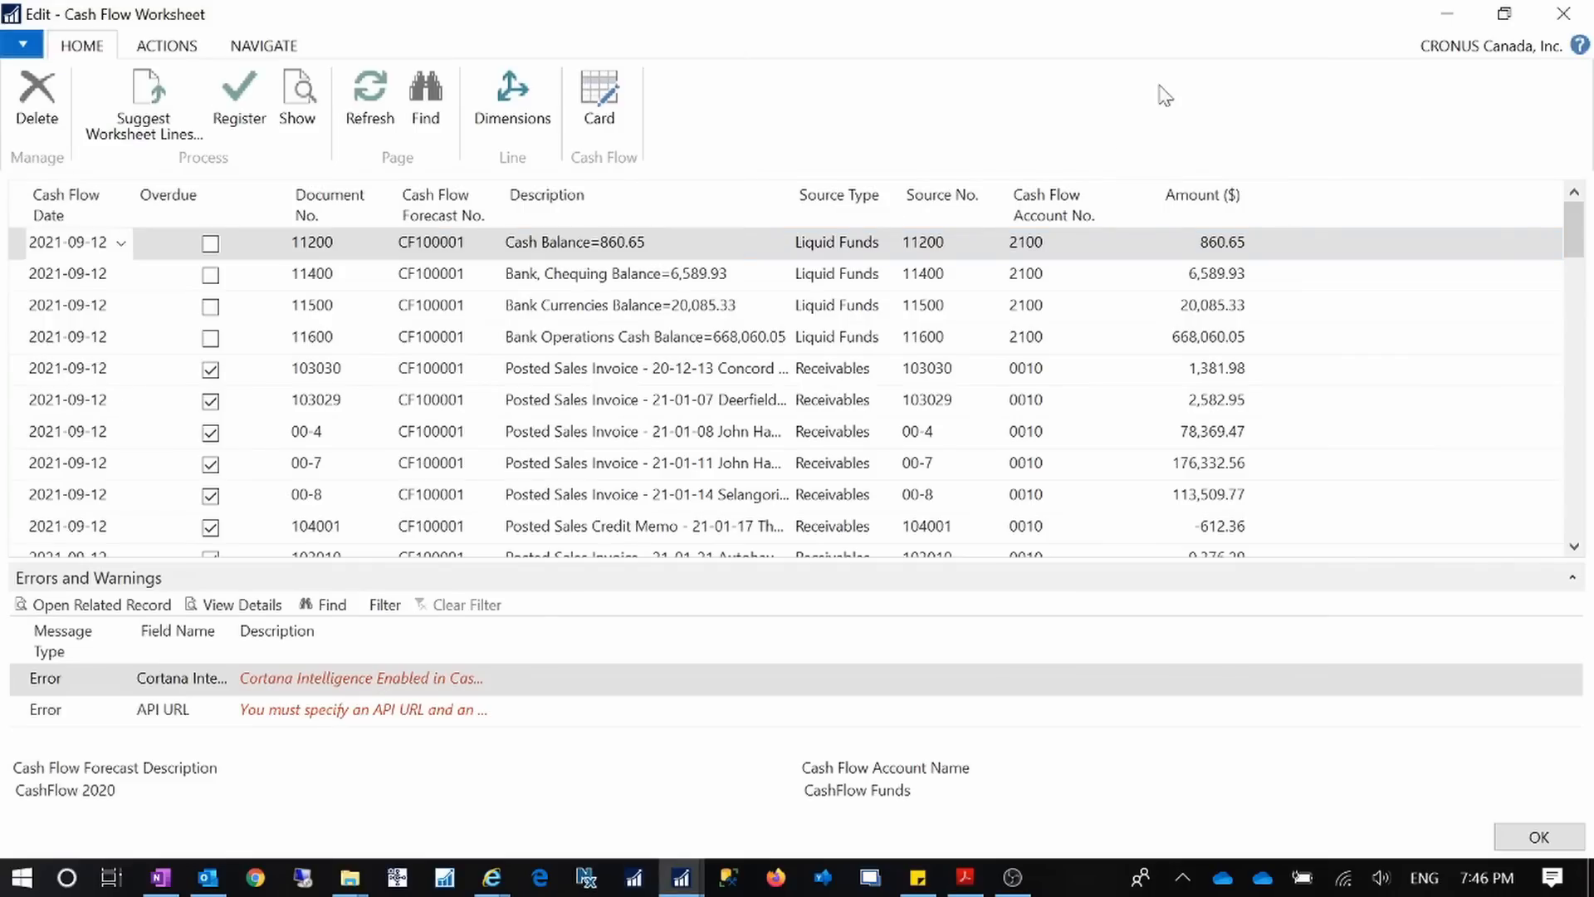
pyautogui.click(1442, 14)
pyautogui.click(22, 81)
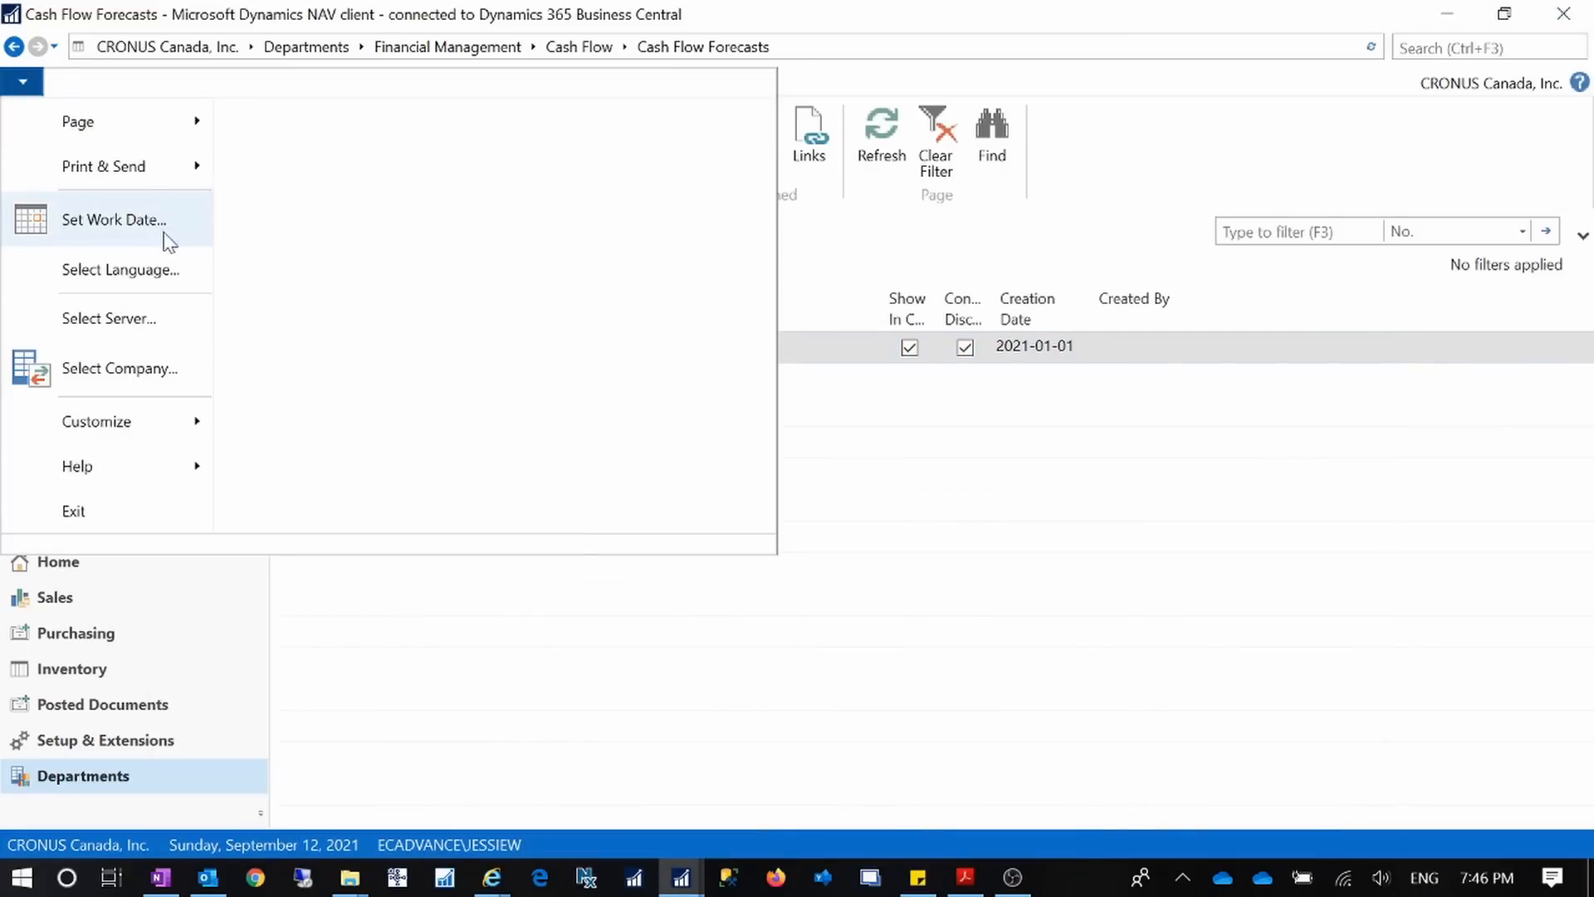
pyautogui.click(156, 221)
pyautogui.click(217, 163)
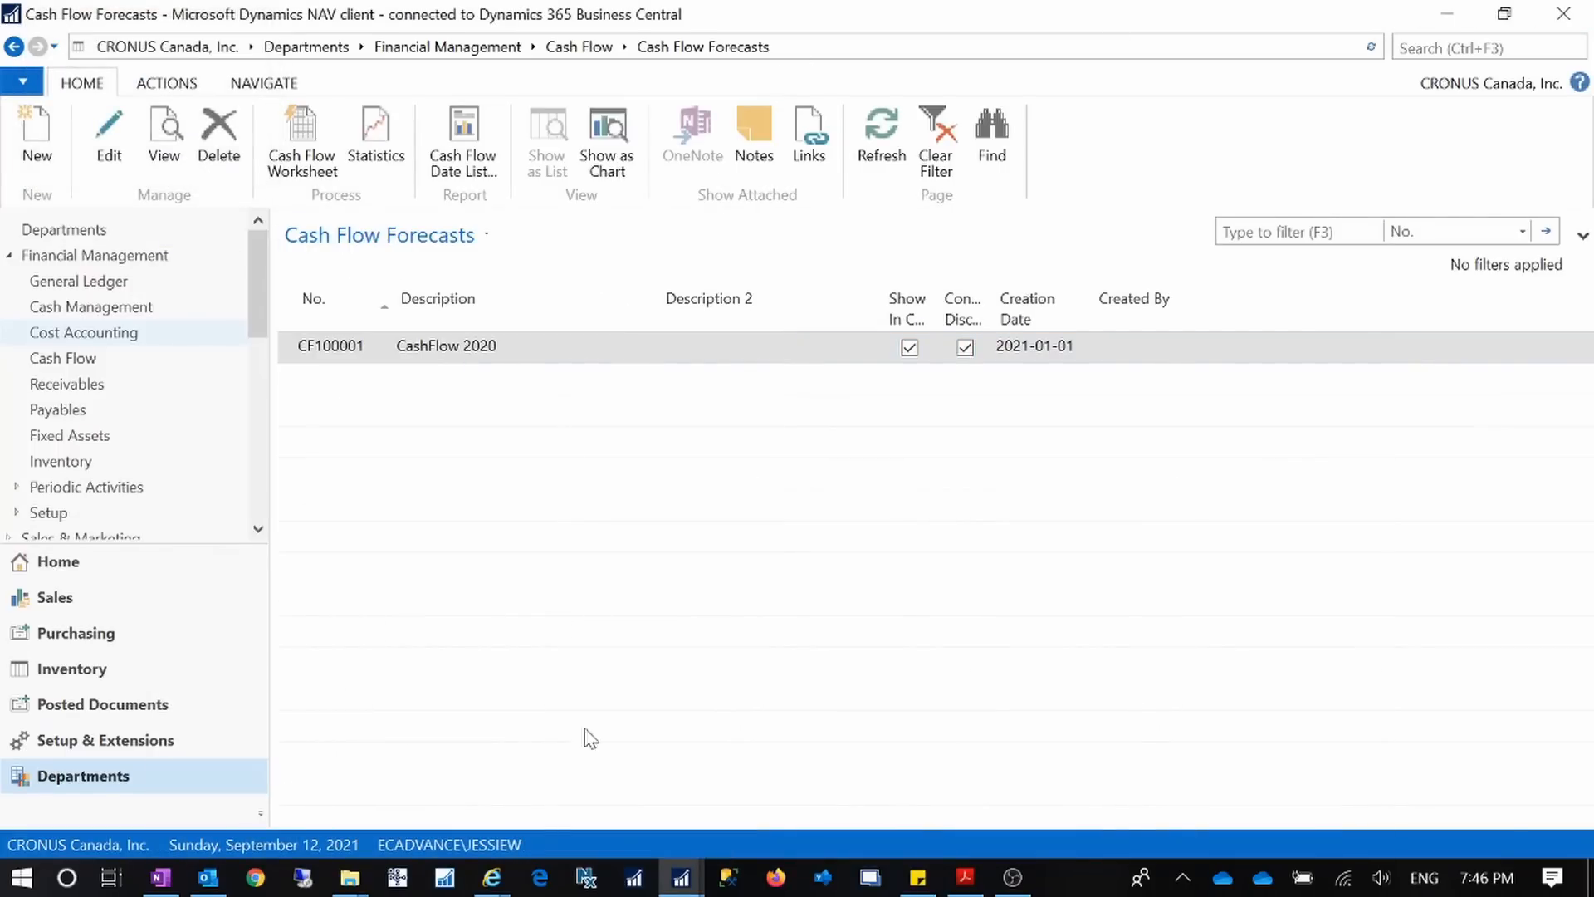
pyautogui.moveTo(681, 878)
pyautogui.click(876, 834)
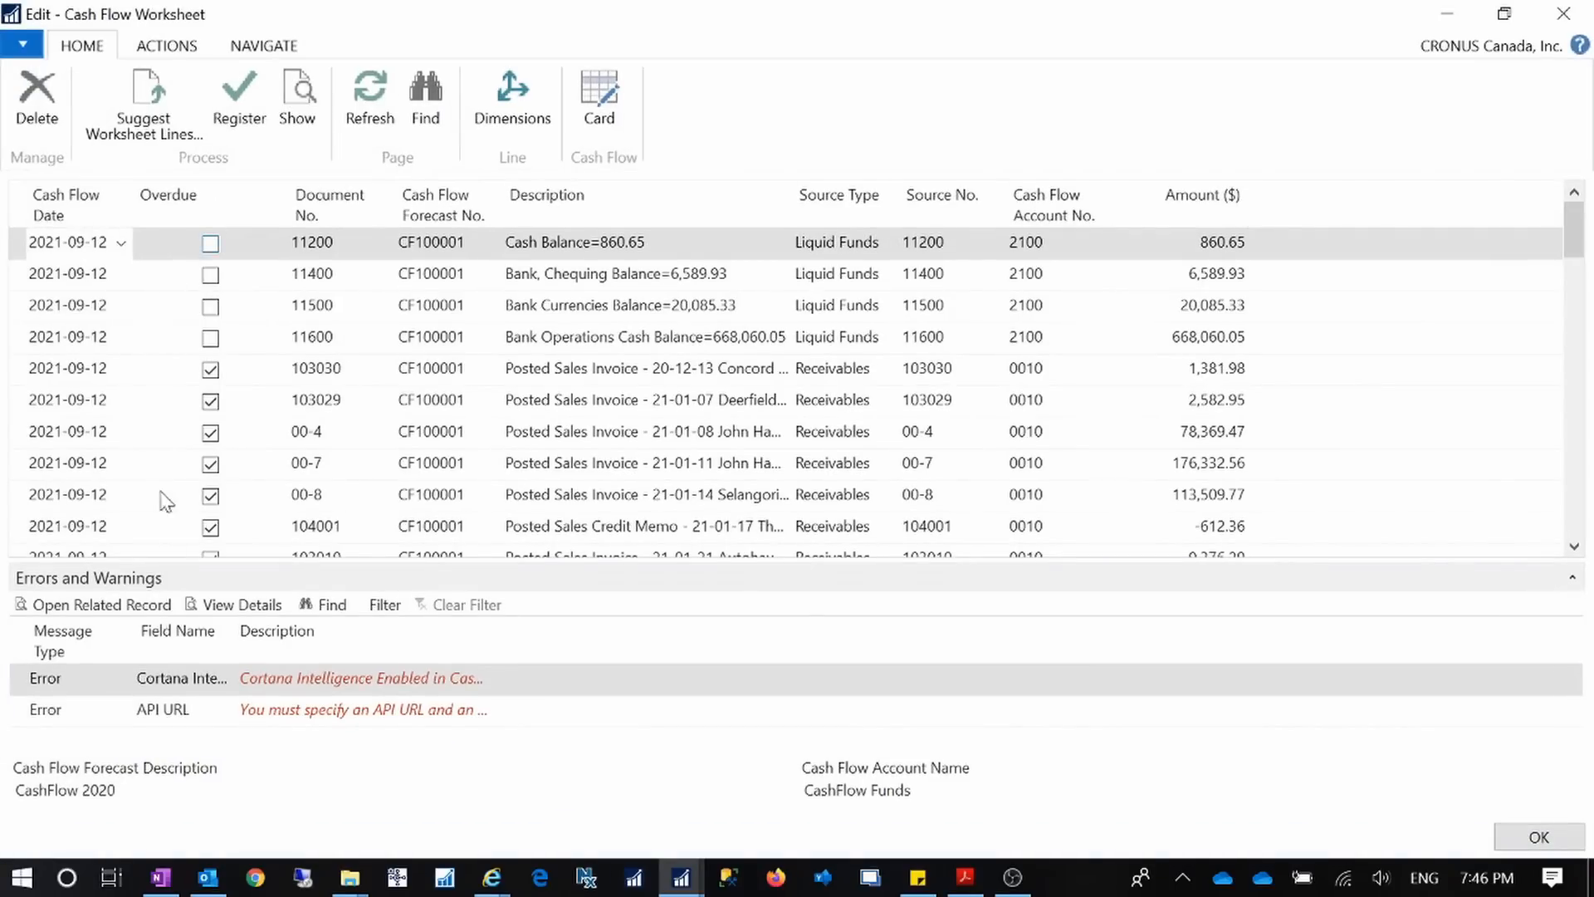
# - Examine the suggested worksheet lines from the liquid funds and receivables down to the job and tax lines
pyautogui.scroll(-15, 137, 507)
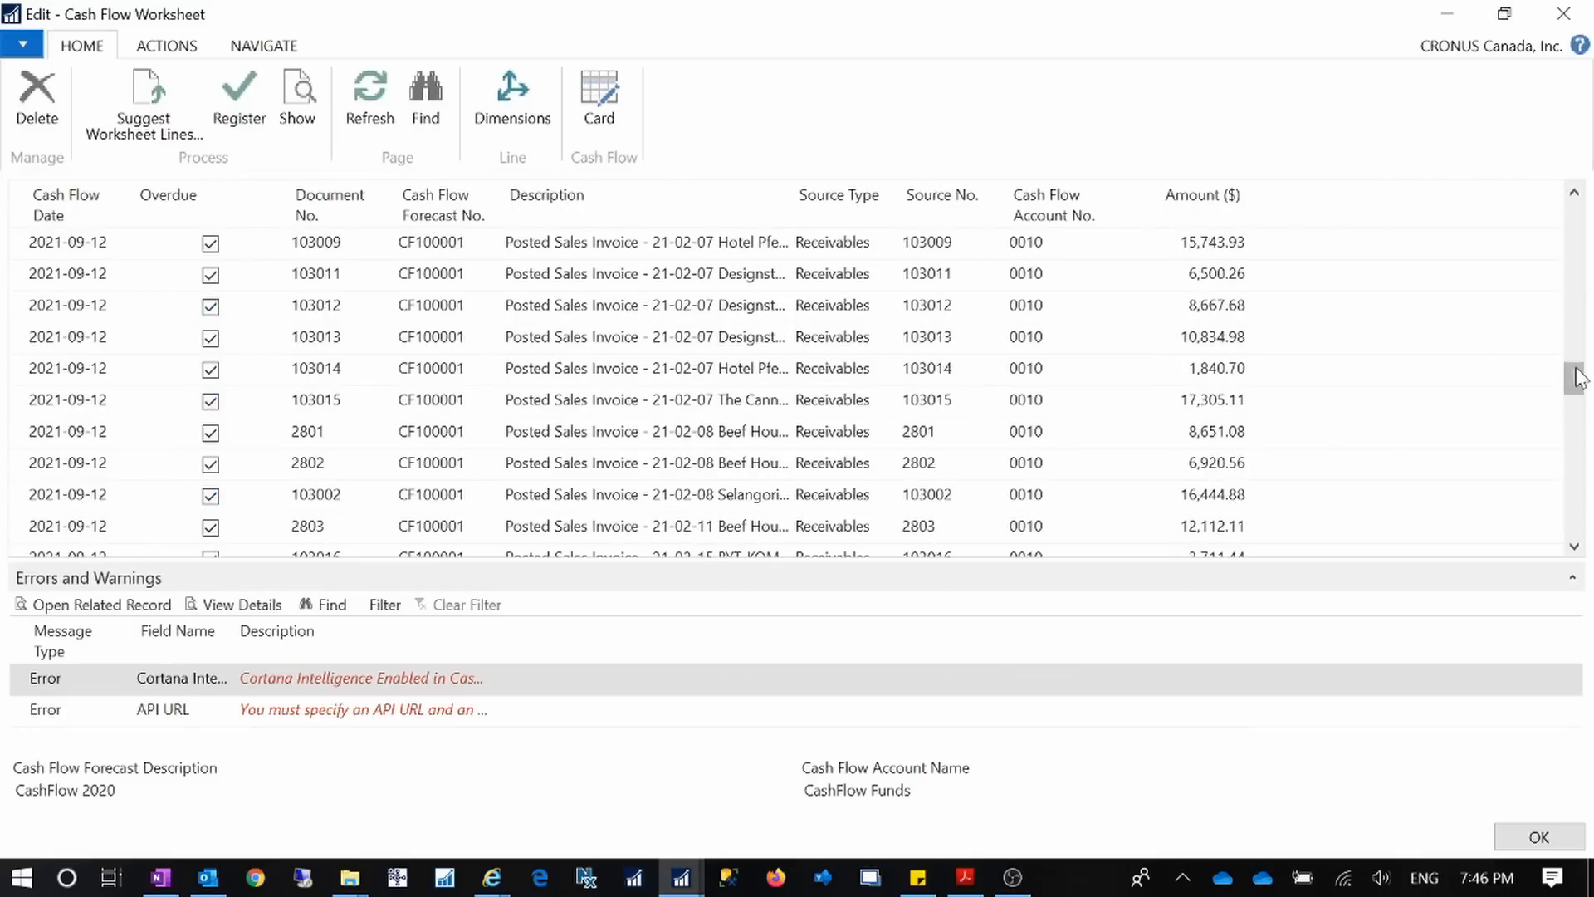
pyautogui.moveTo(1574, 378); pyautogui.dragTo(1575, 571)
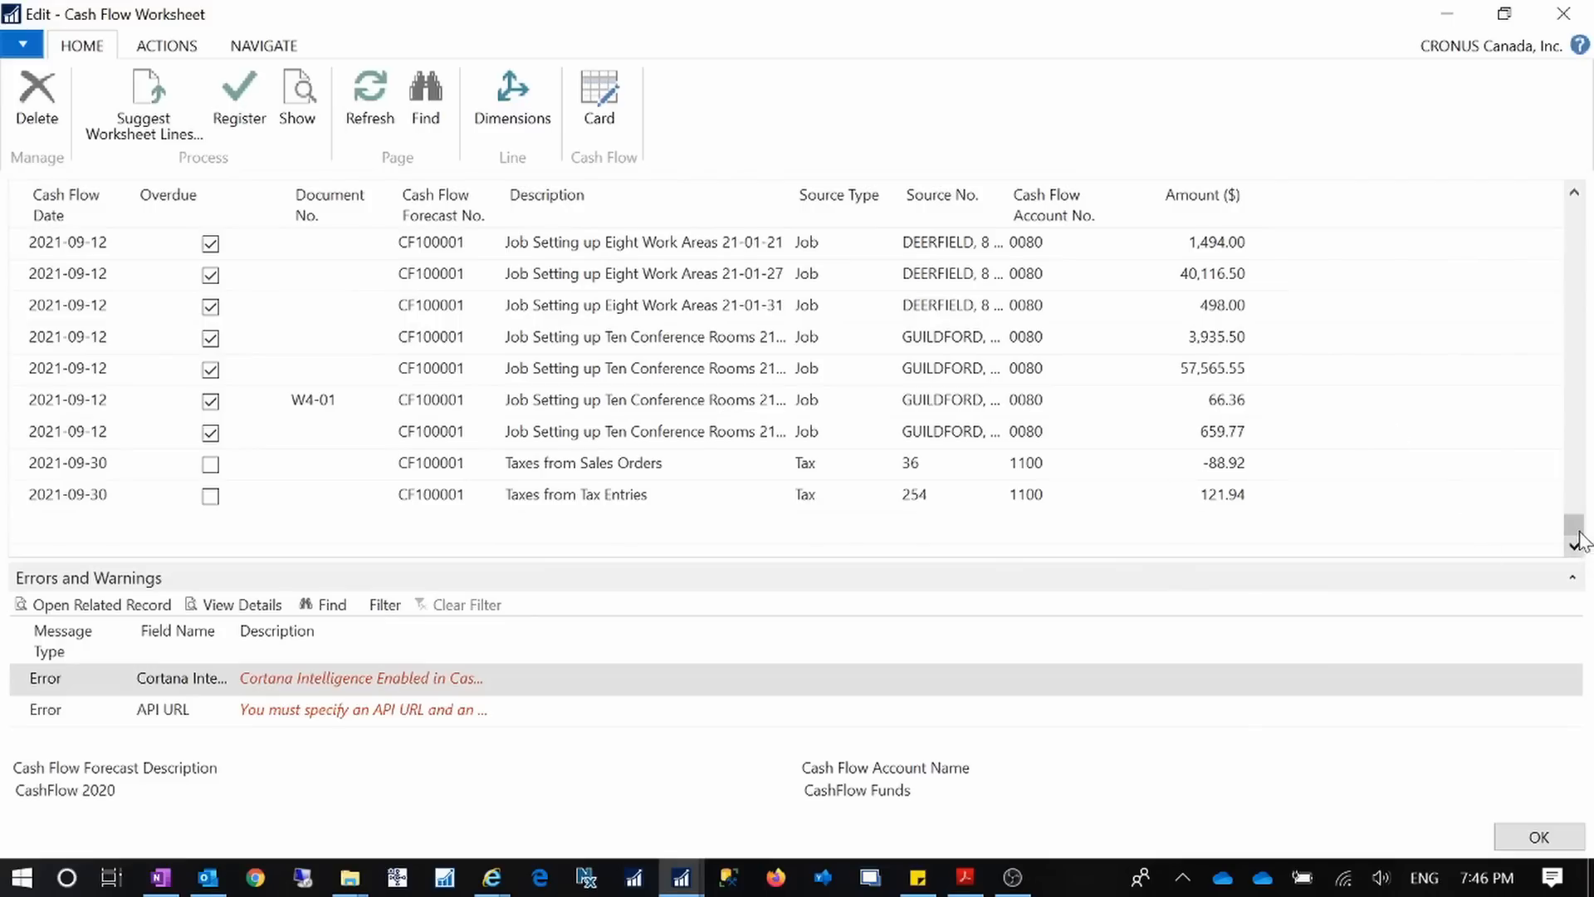
pyautogui.moveTo(1574, 525); pyautogui.dragTo(1540, 178)
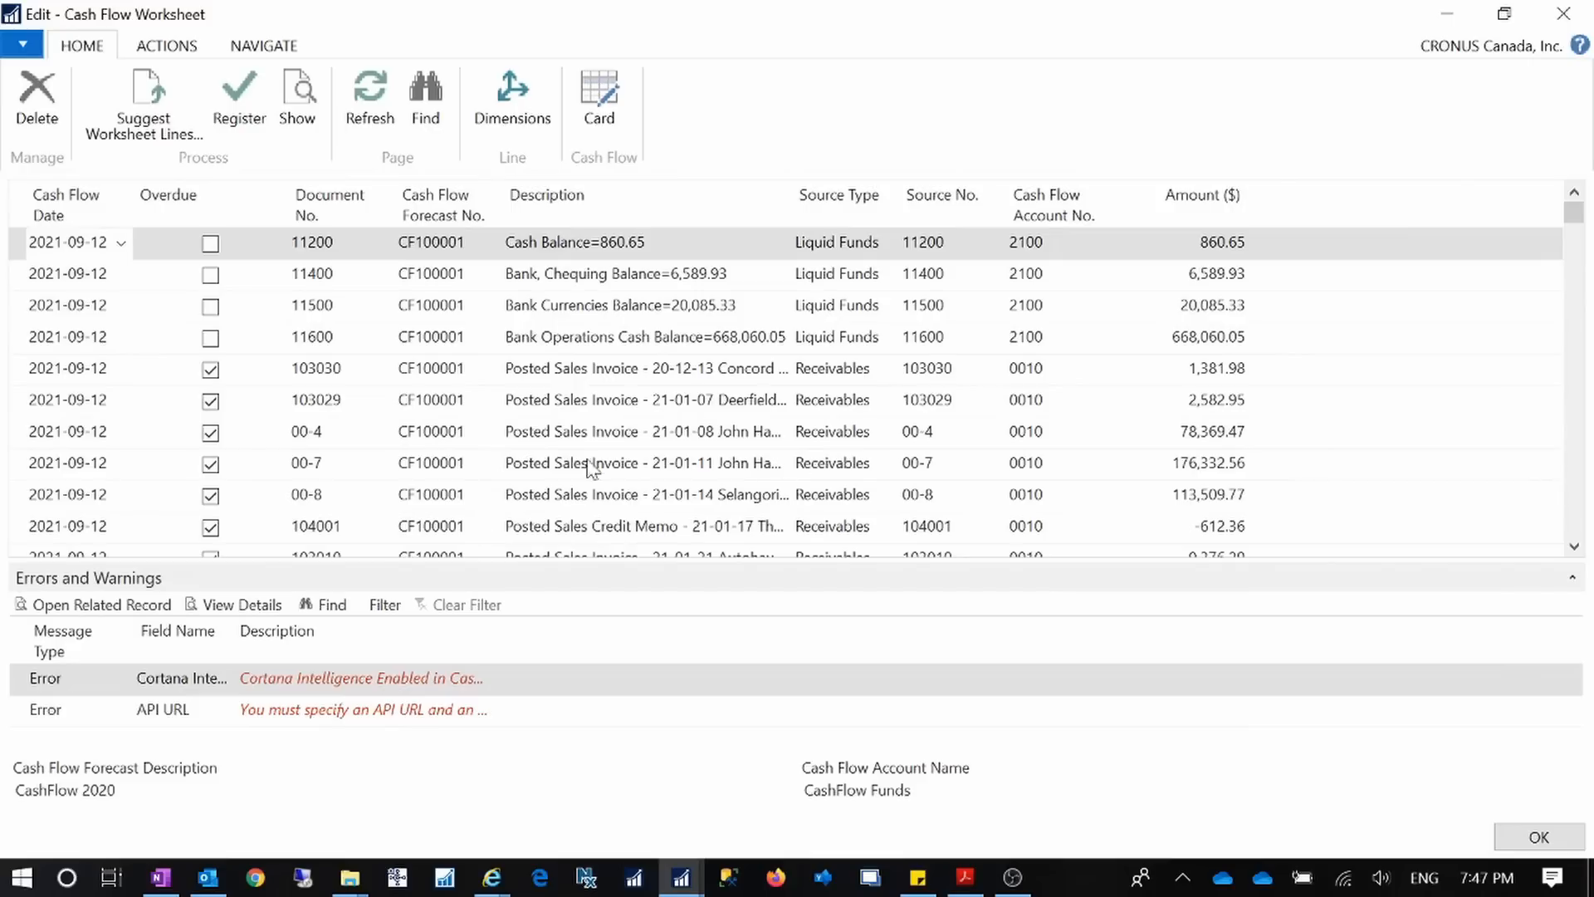
pyautogui.scroll(-3, 764, 420)
pyautogui.scroll(-3, 764, 428)
pyautogui.scroll(3, 764, 427)
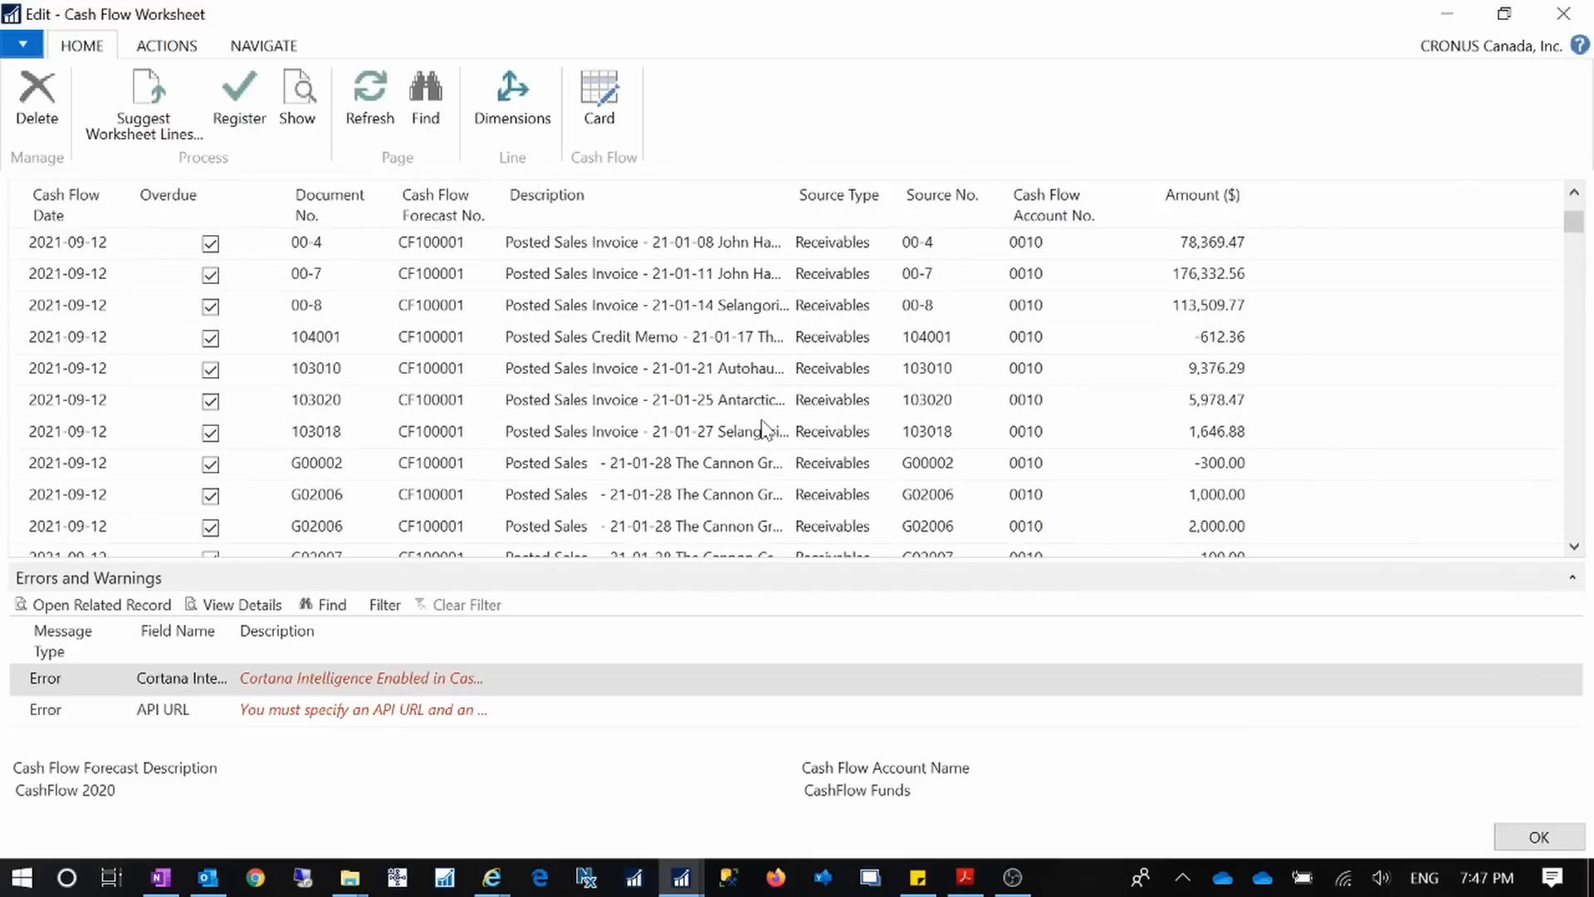
pyautogui.scroll(2, 139, 358)
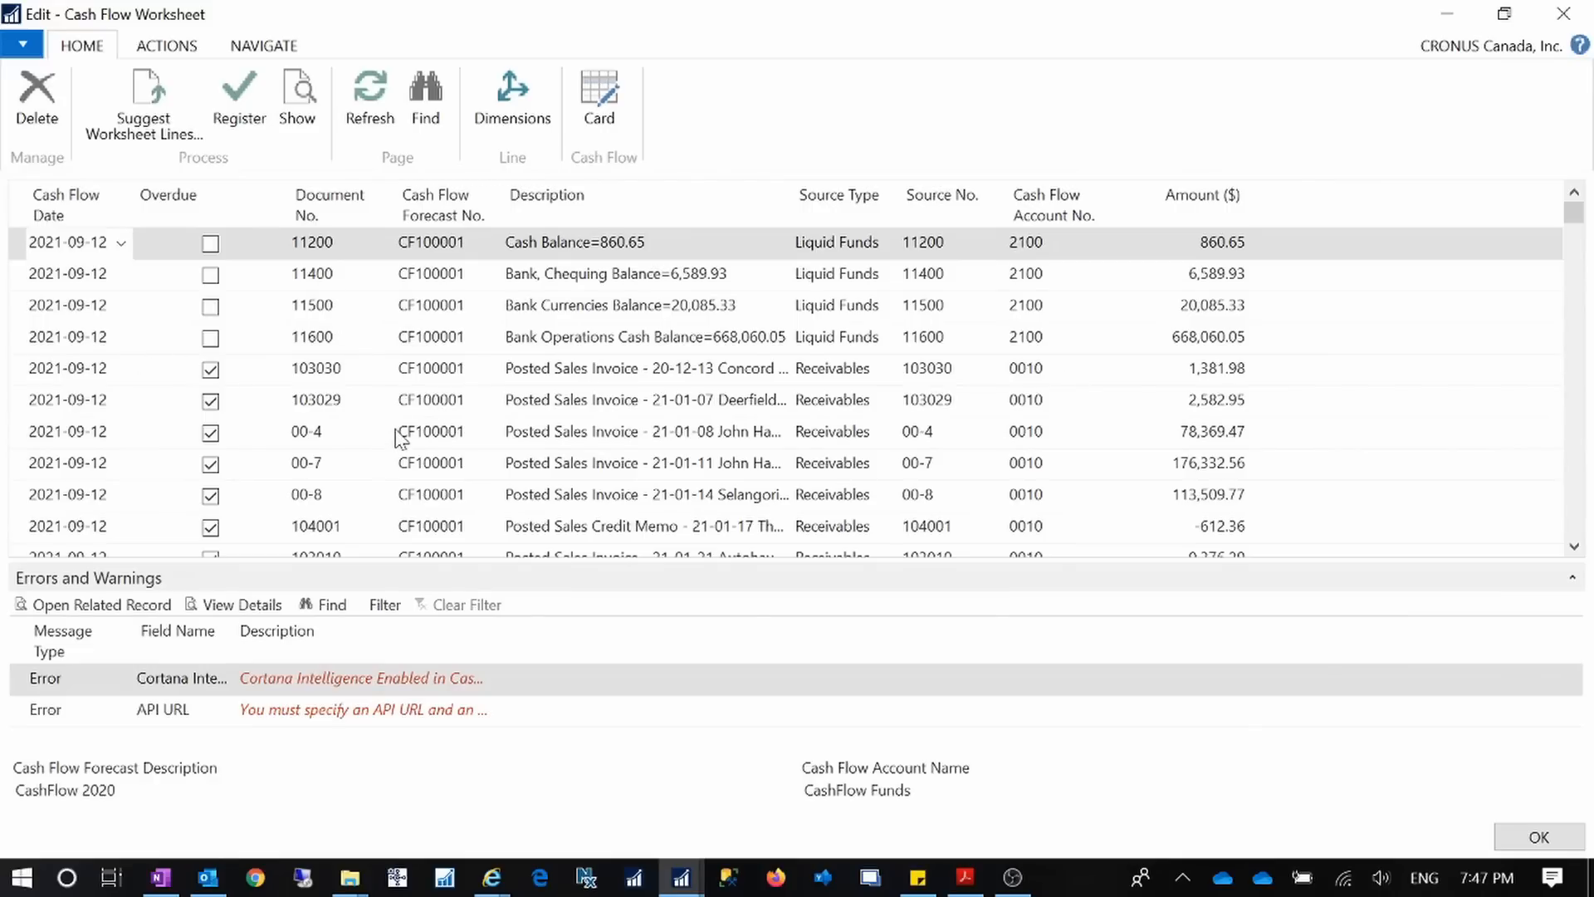
pyautogui.scroll(-8, 1370, 515)
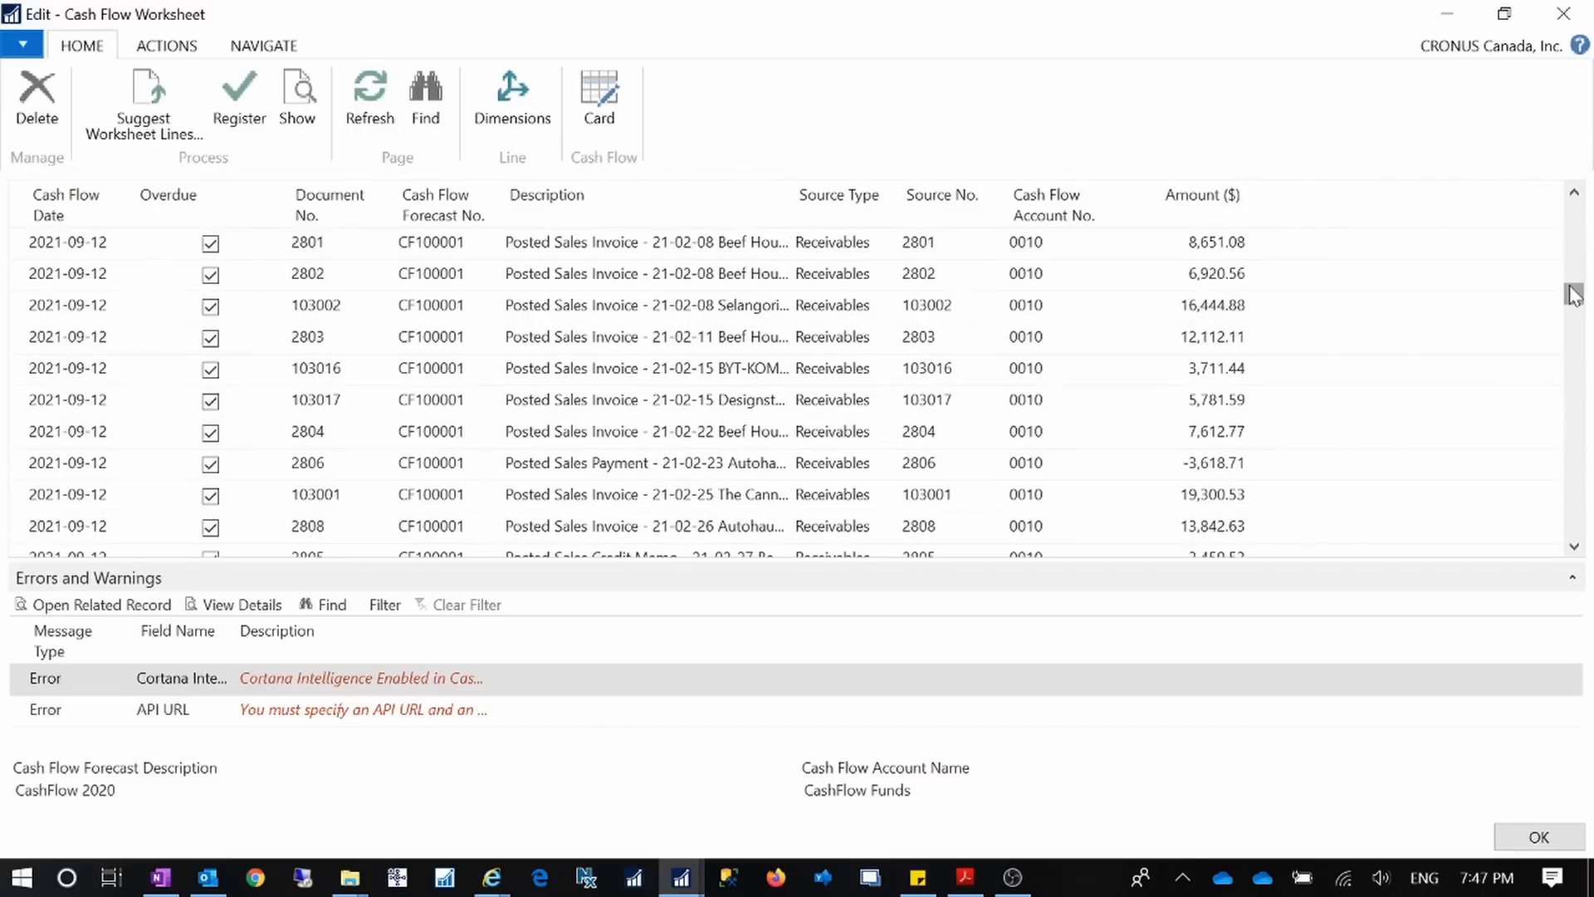
pyautogui.moveTo(1570, 287); pyautogui.dragTo(1577, 125)
# - Register the Cash Flow Worksheet lines, confirm the registration and close the worksheet
pyautogui.click(235, 107)
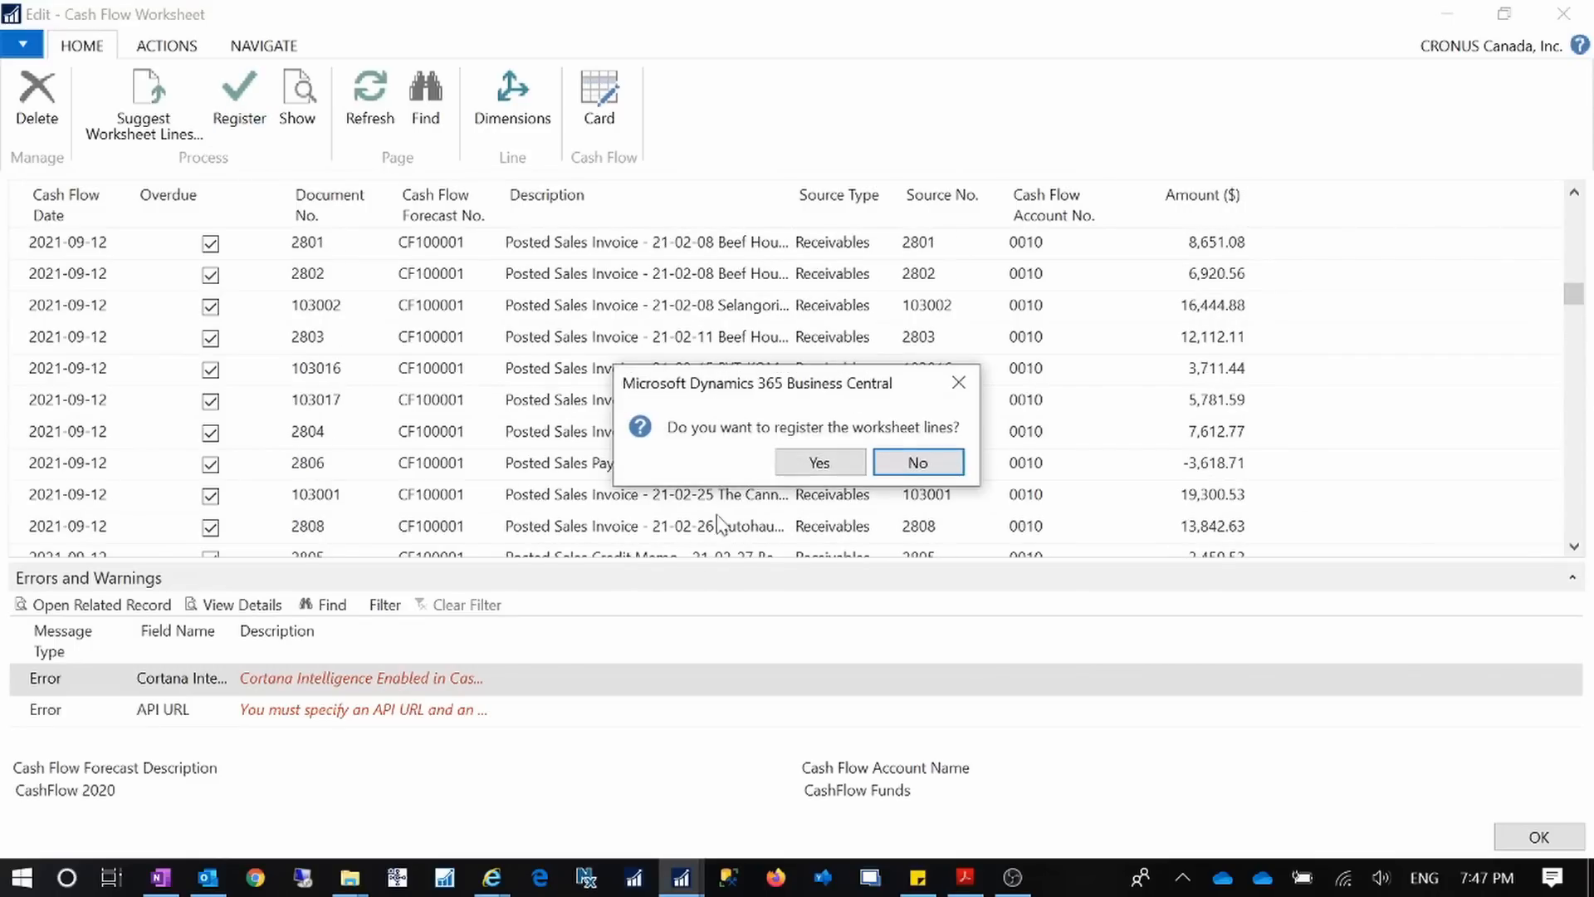
pyautogui.click(805, 465)
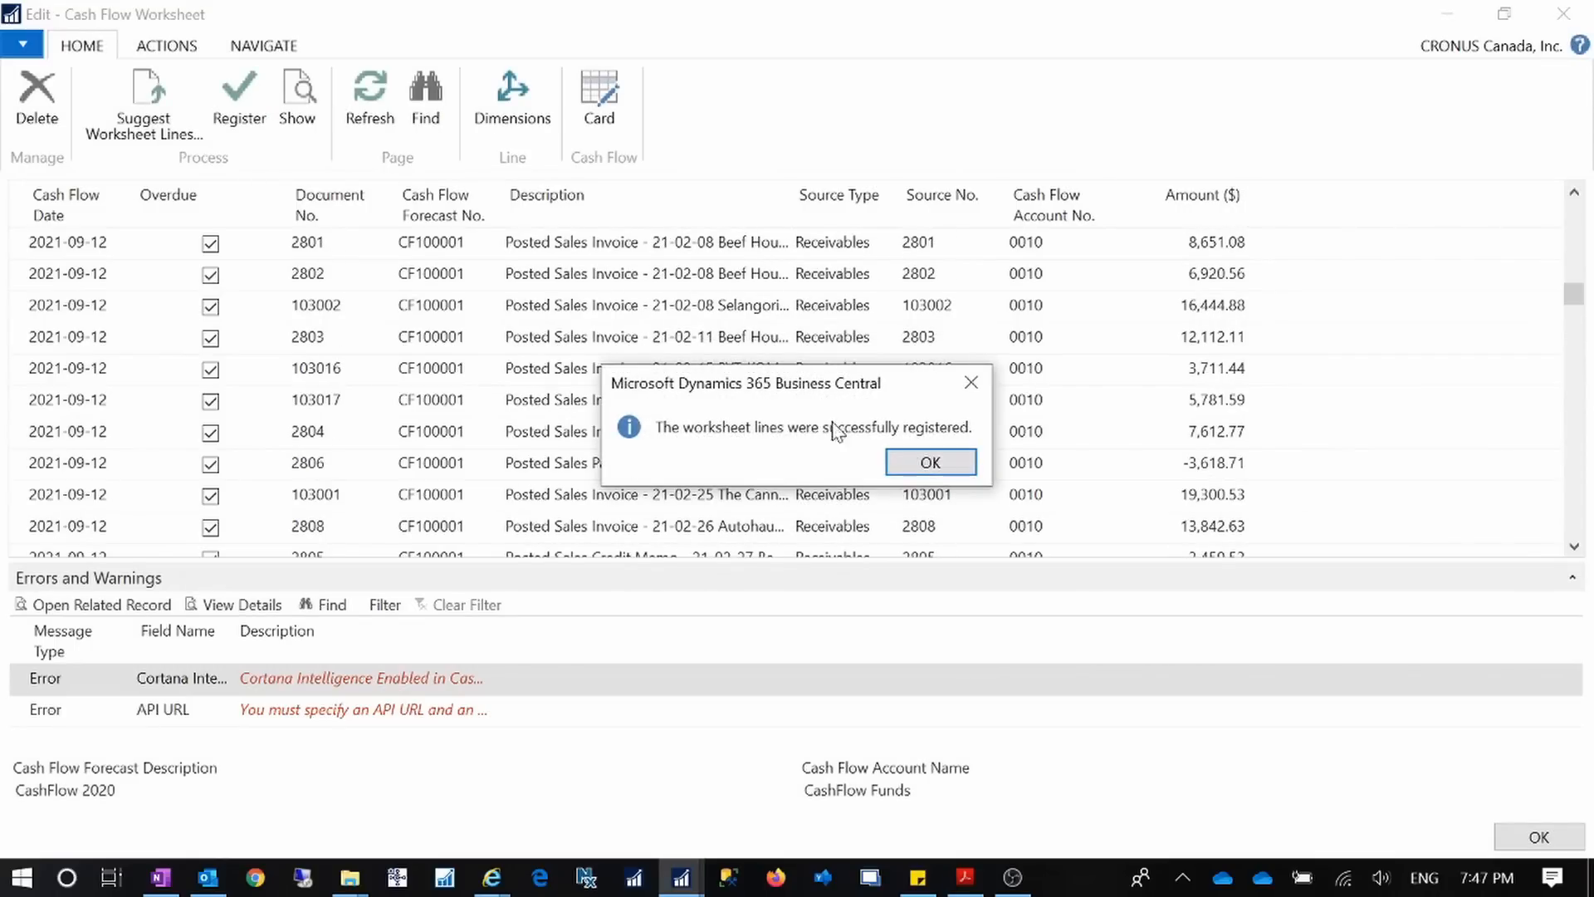
pyautogui.click(921, 470)
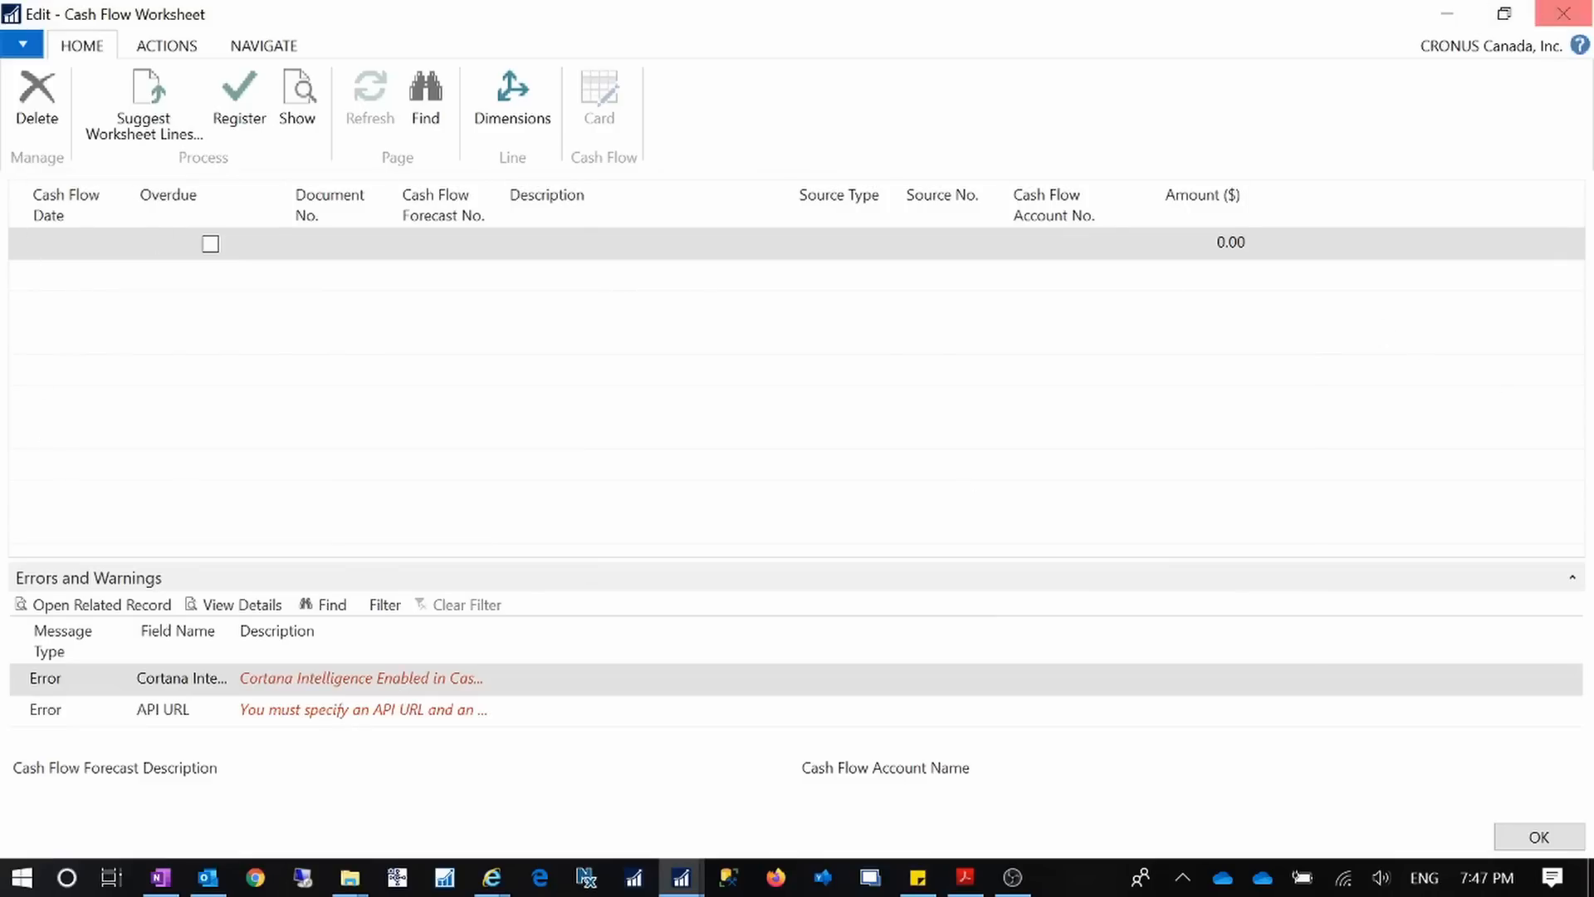
pyautogui.click(1563, 14)
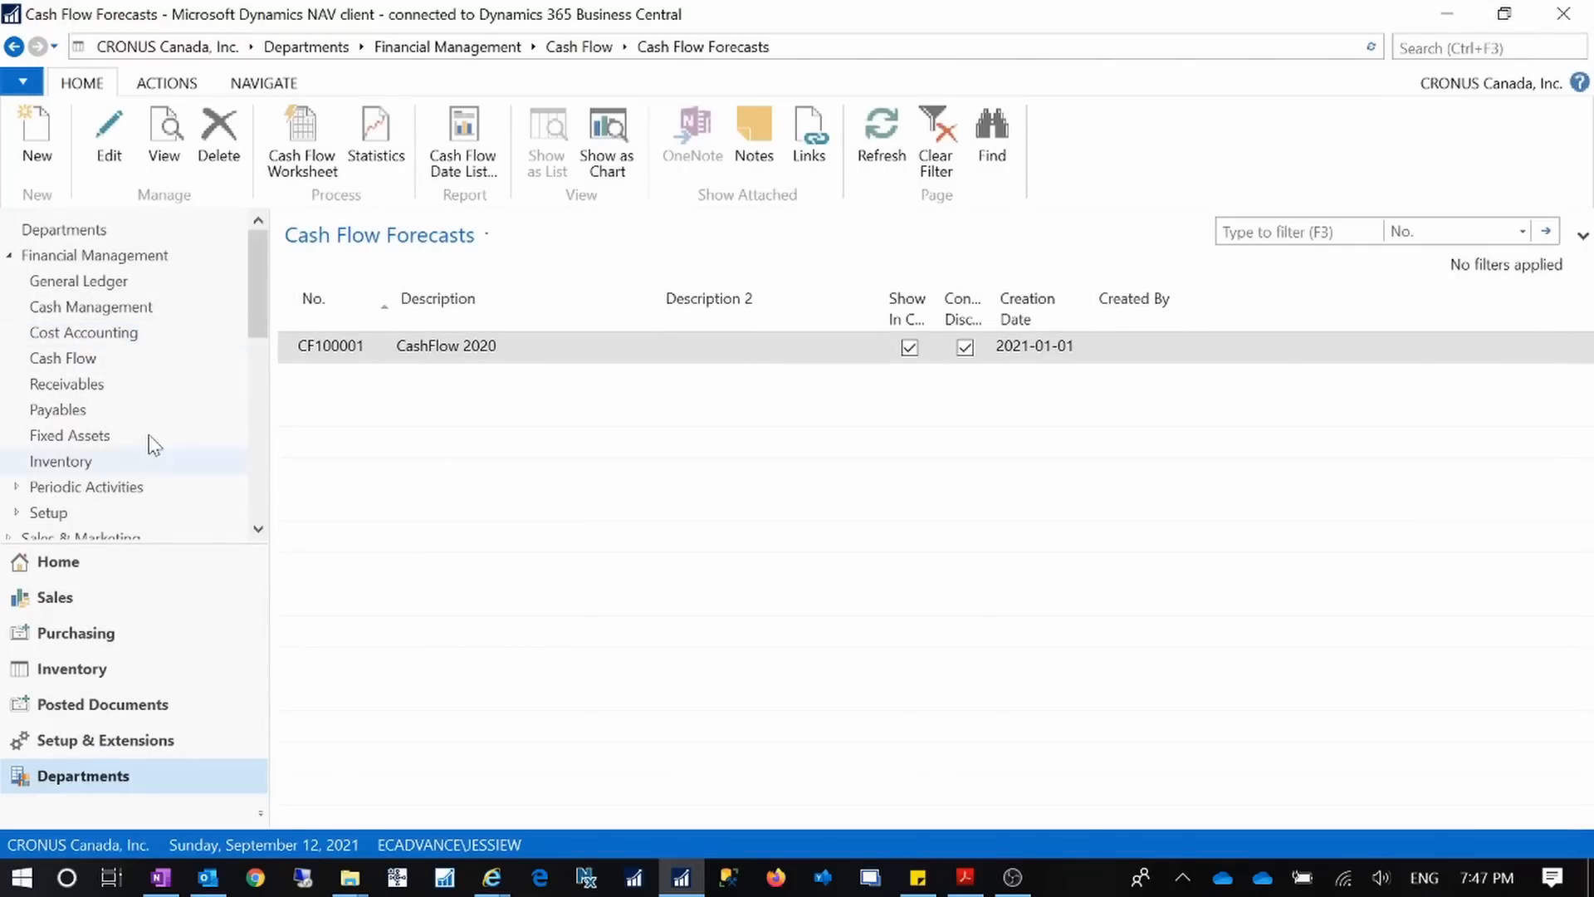
# - Review the account amounts in the Chart of Cash Flow Accounts
pyautogui.click(611, 55)
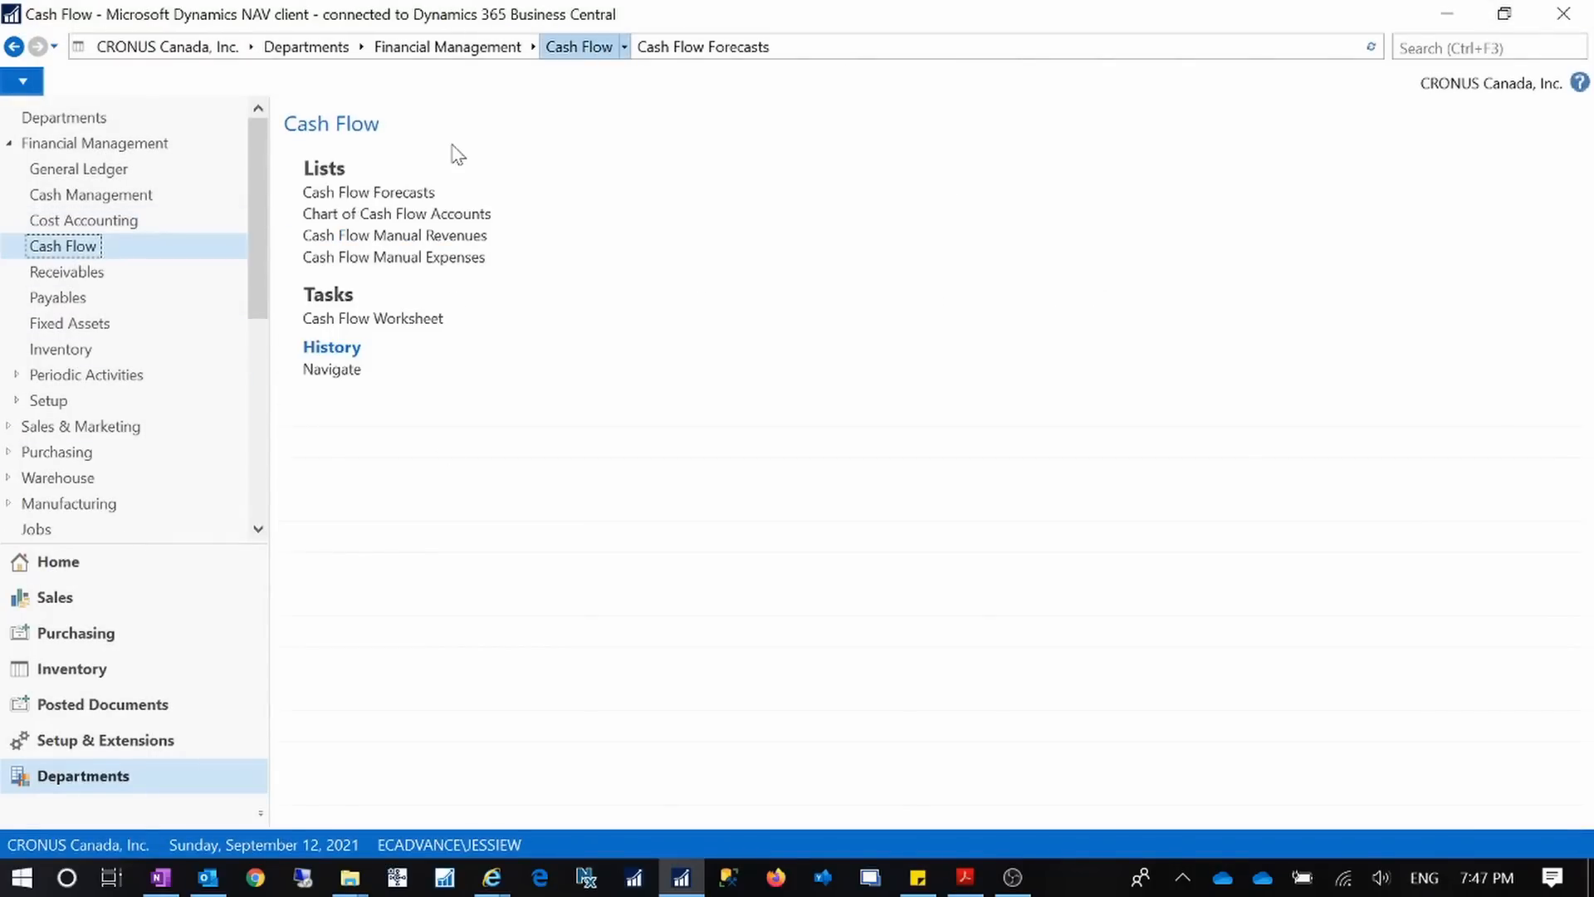
pyautogui.click(438, 218)
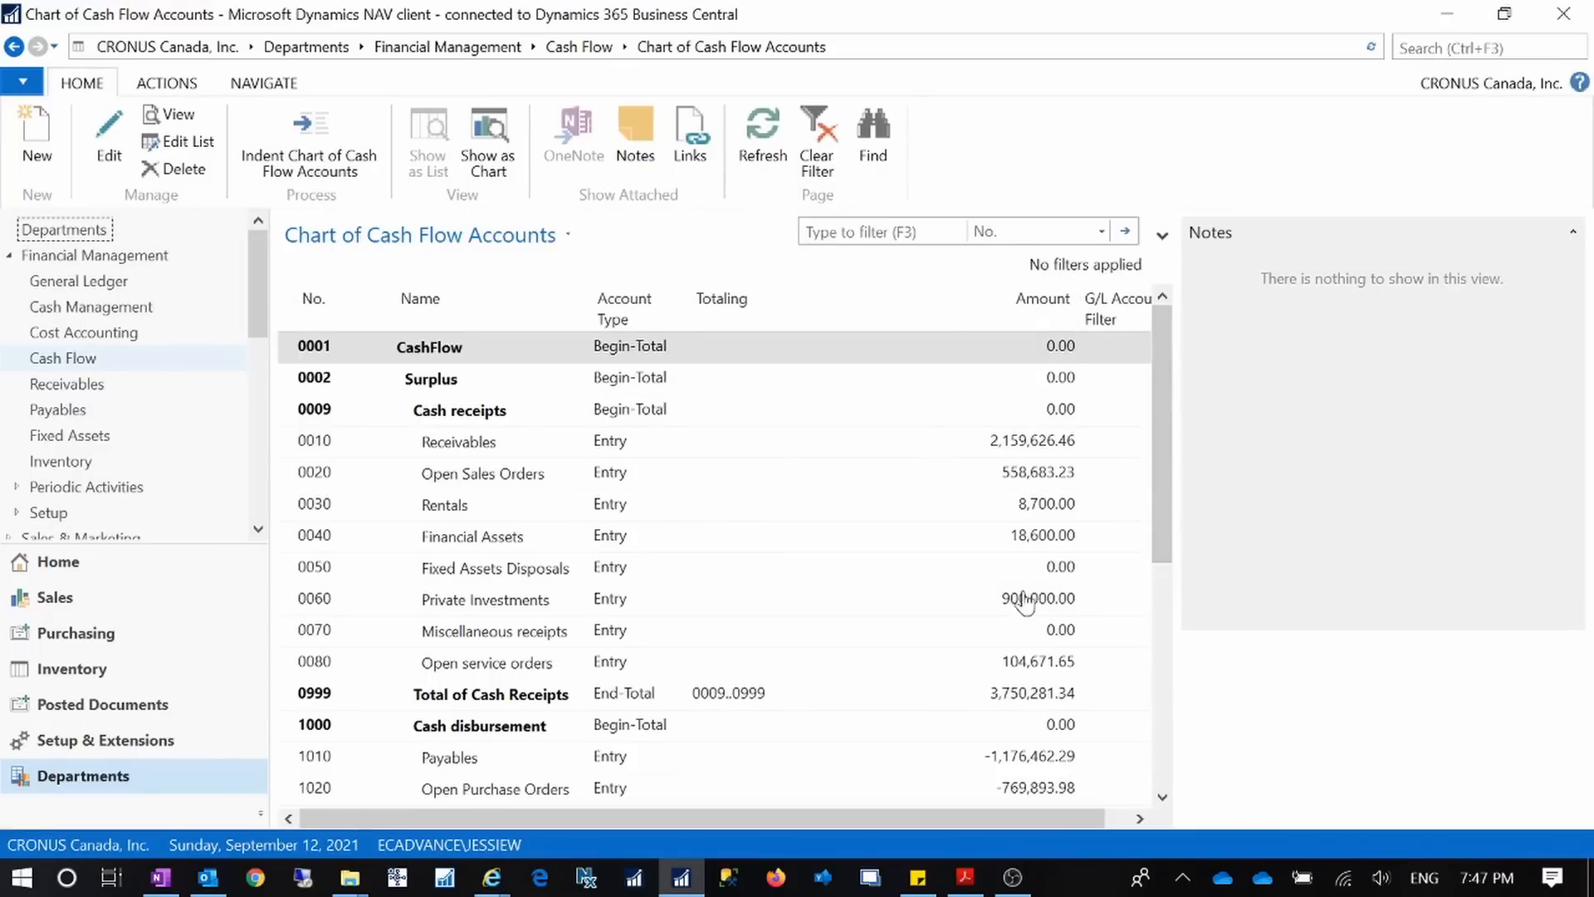
pyautogui.moveTo(1169, 489); pyautogui.dragTo(1124, 385)
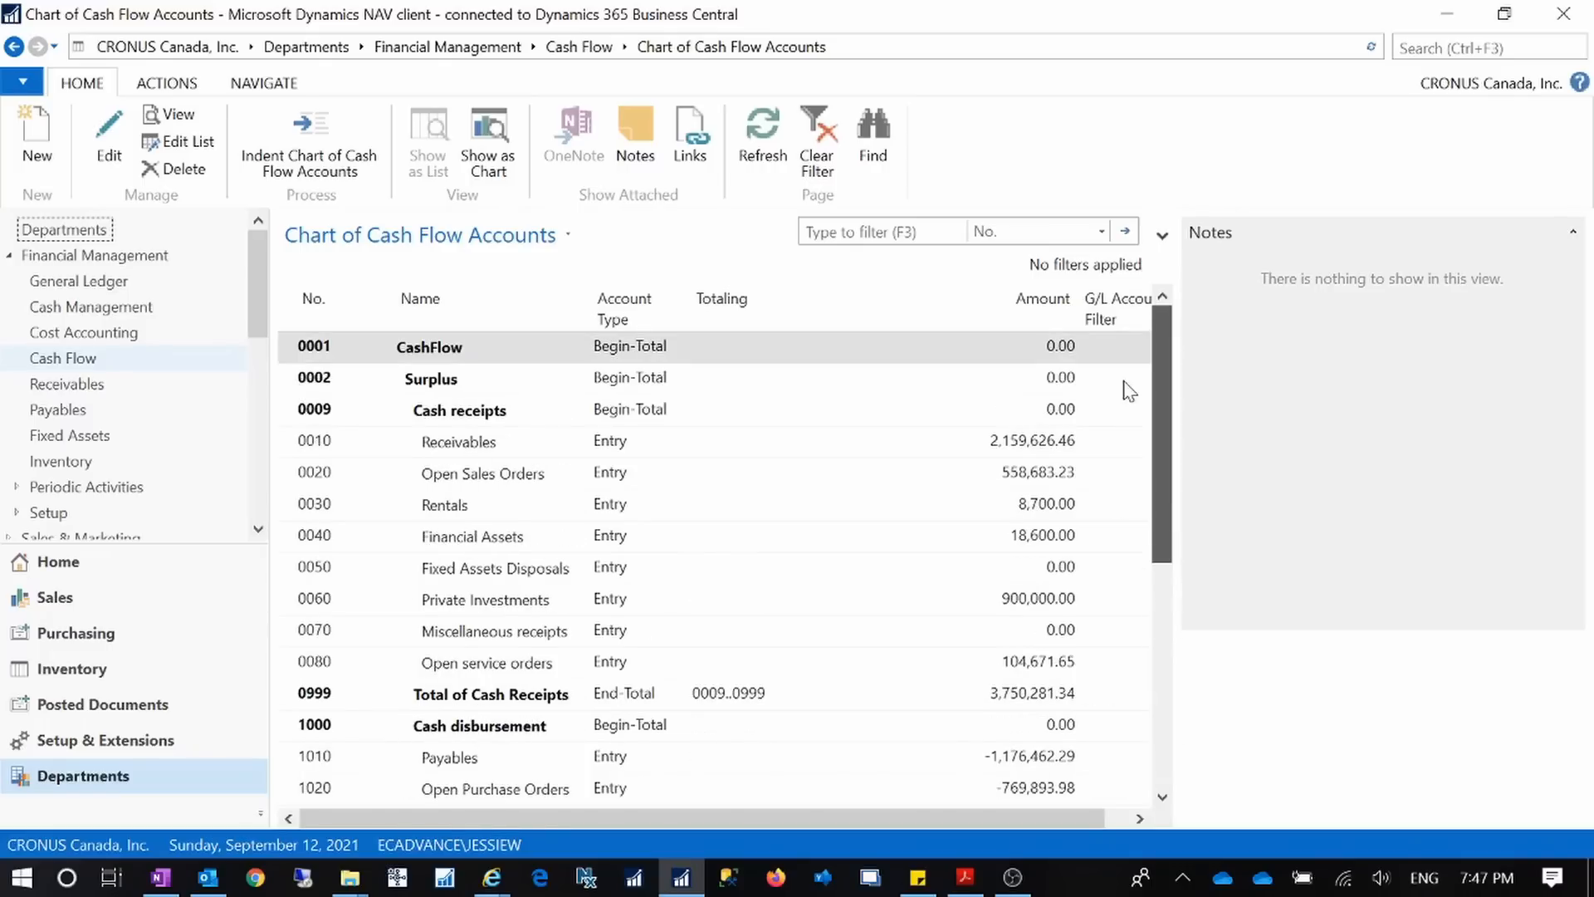
# - View the Cash Flow Ledger Entries behind the amount of account 0010 Receivables in an enlarged window
pyautogui.click(1043, 446)
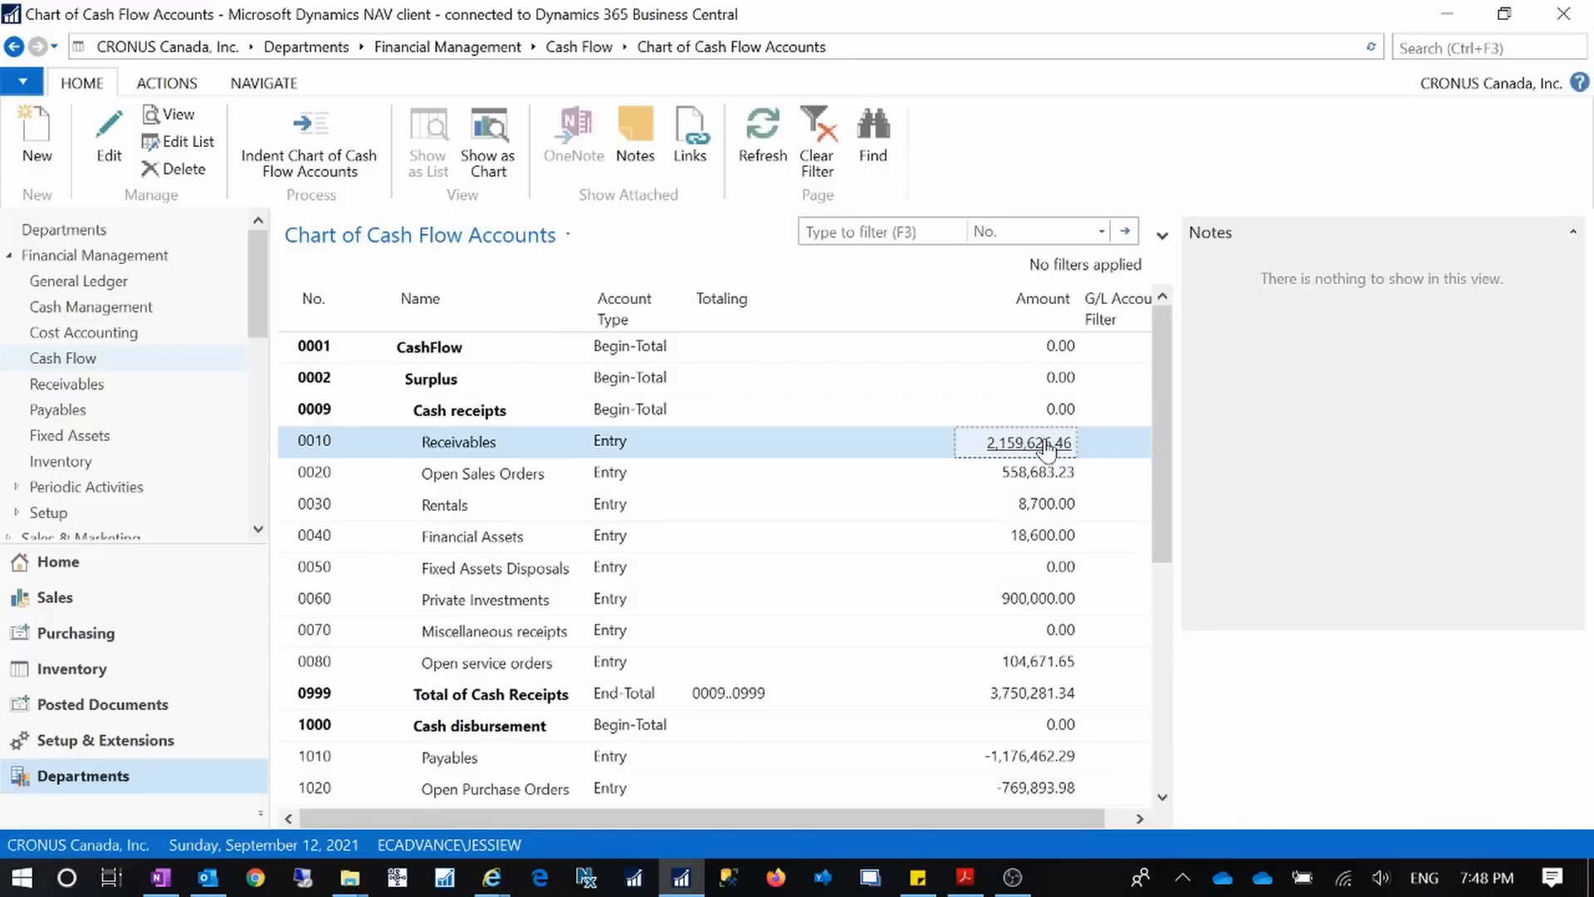
pyautogui.click(1046, 447)
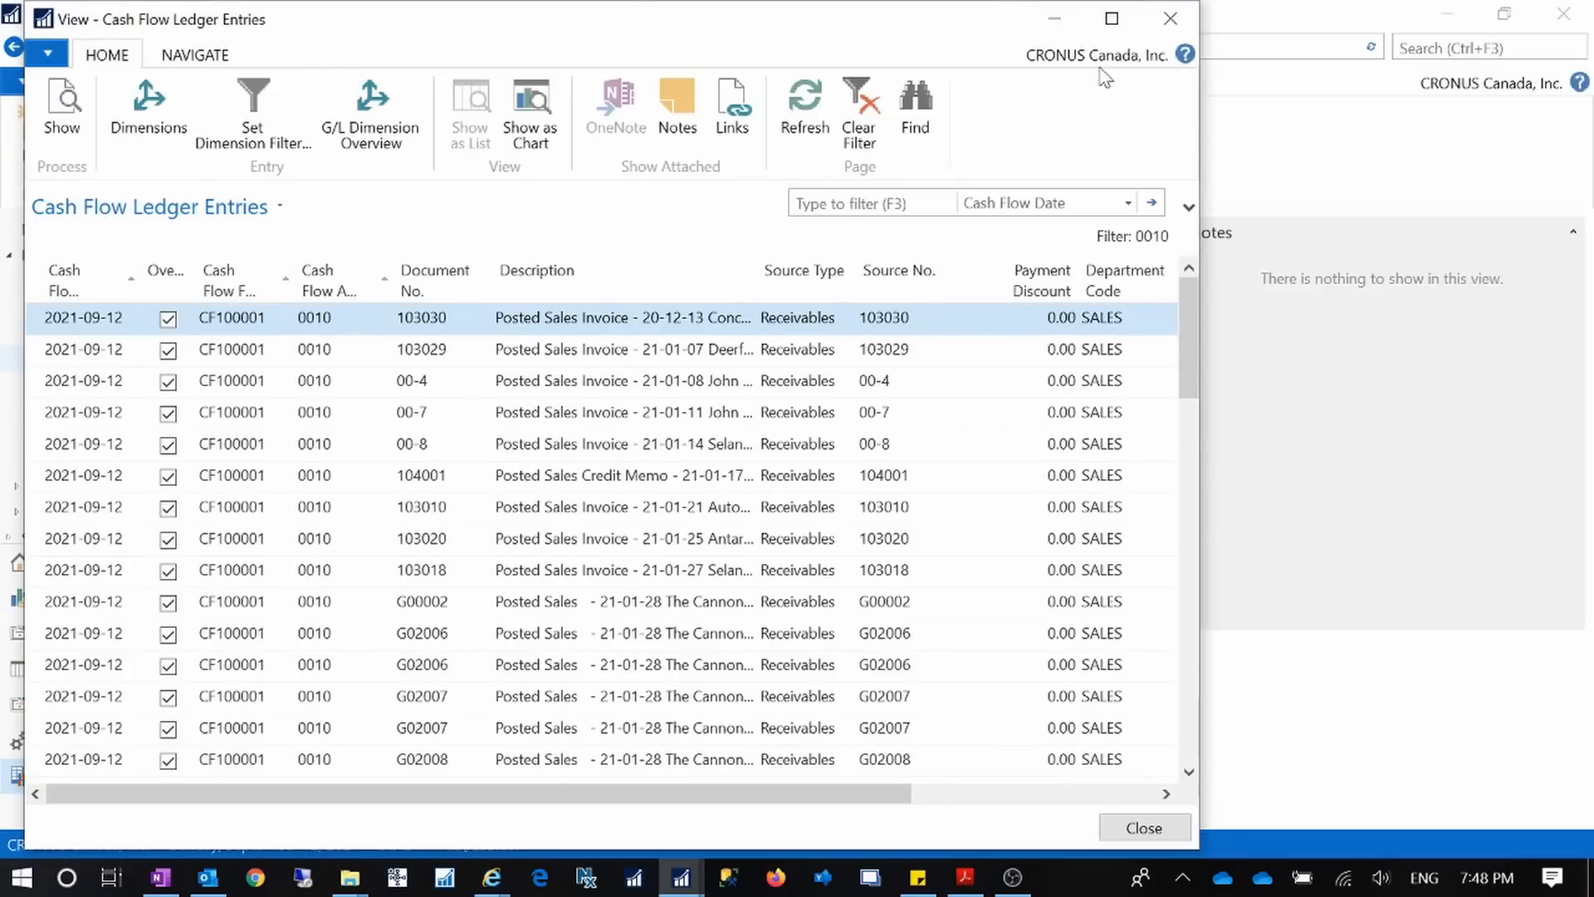
pyautogui.click(1112, 18)
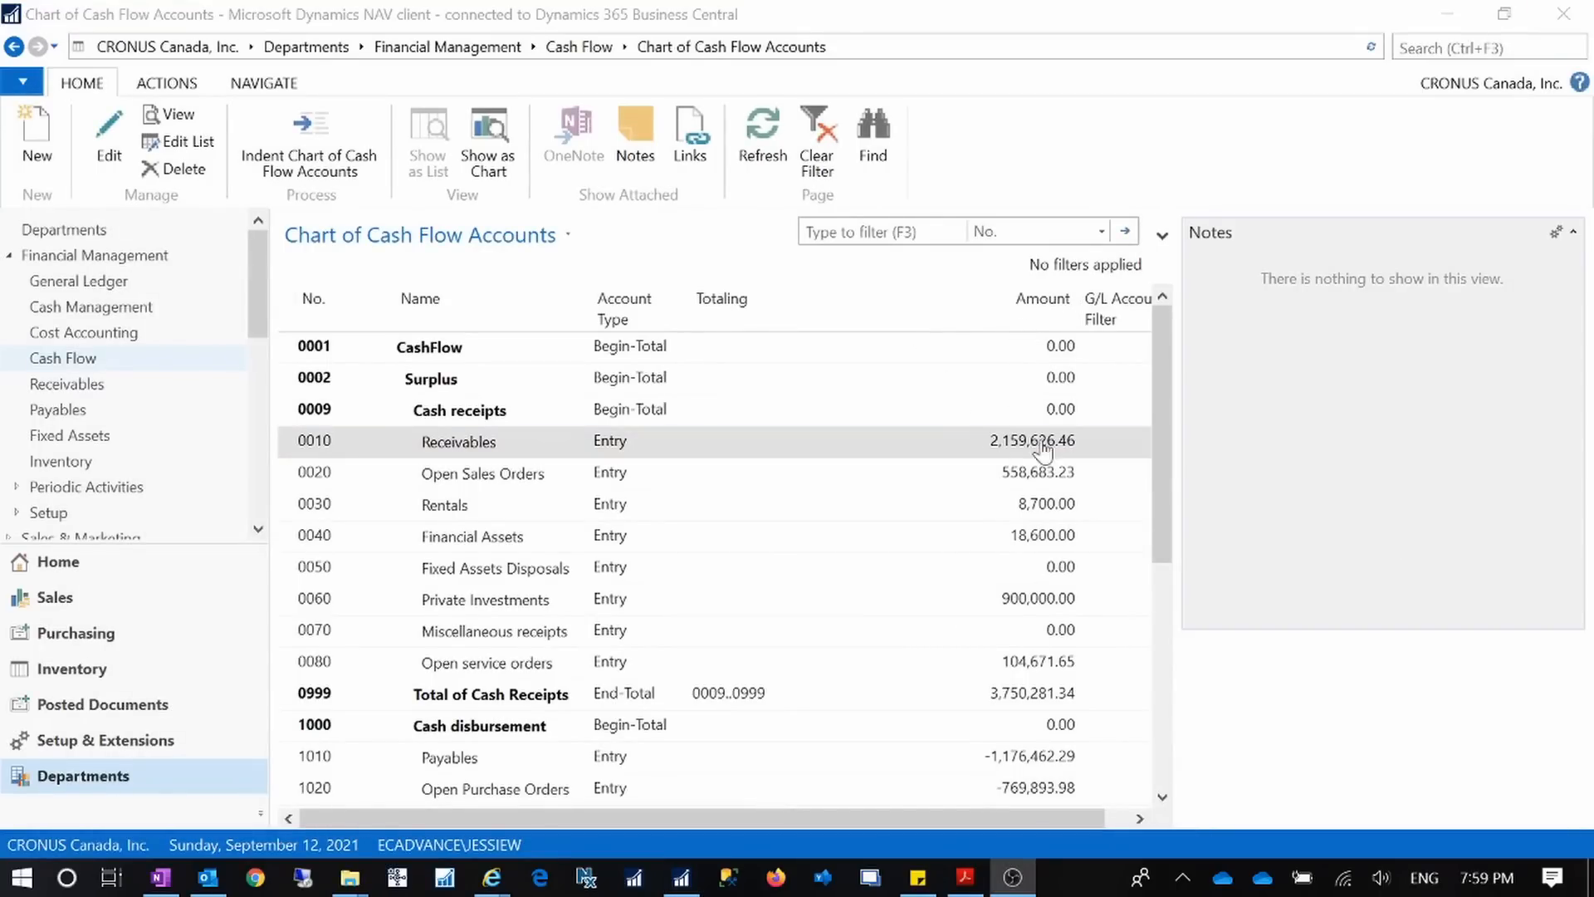
# - Return to the Cash Flow page, review the From Date and interval options of the Cash Flow Date List report, and close its request window
pyautogui.click(579, 46)
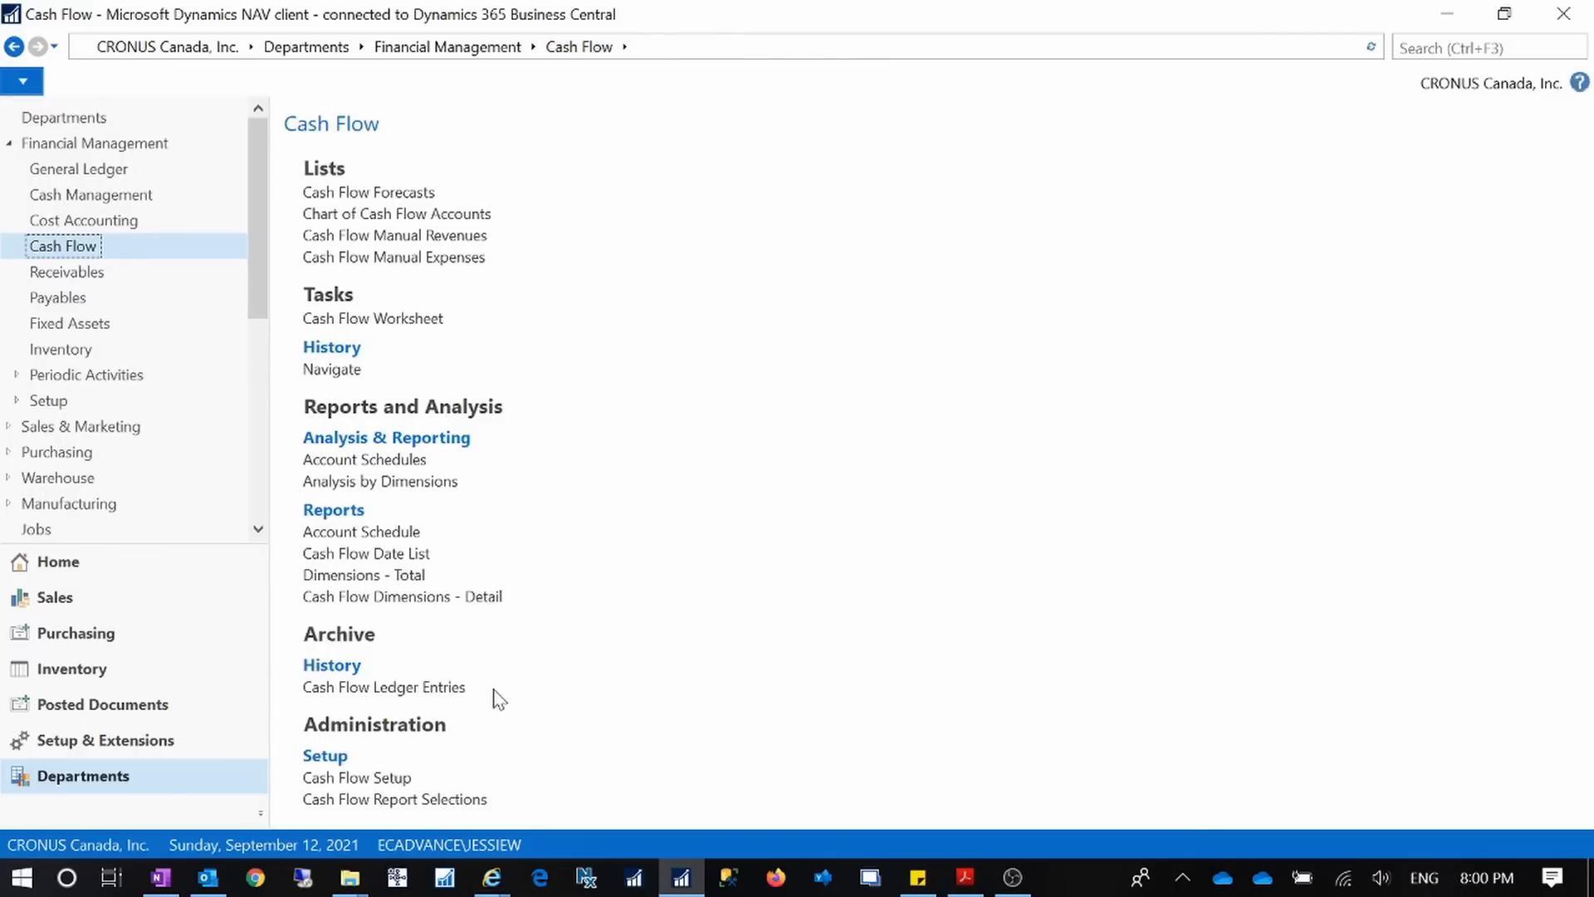
pyautogui.click(352, 553)
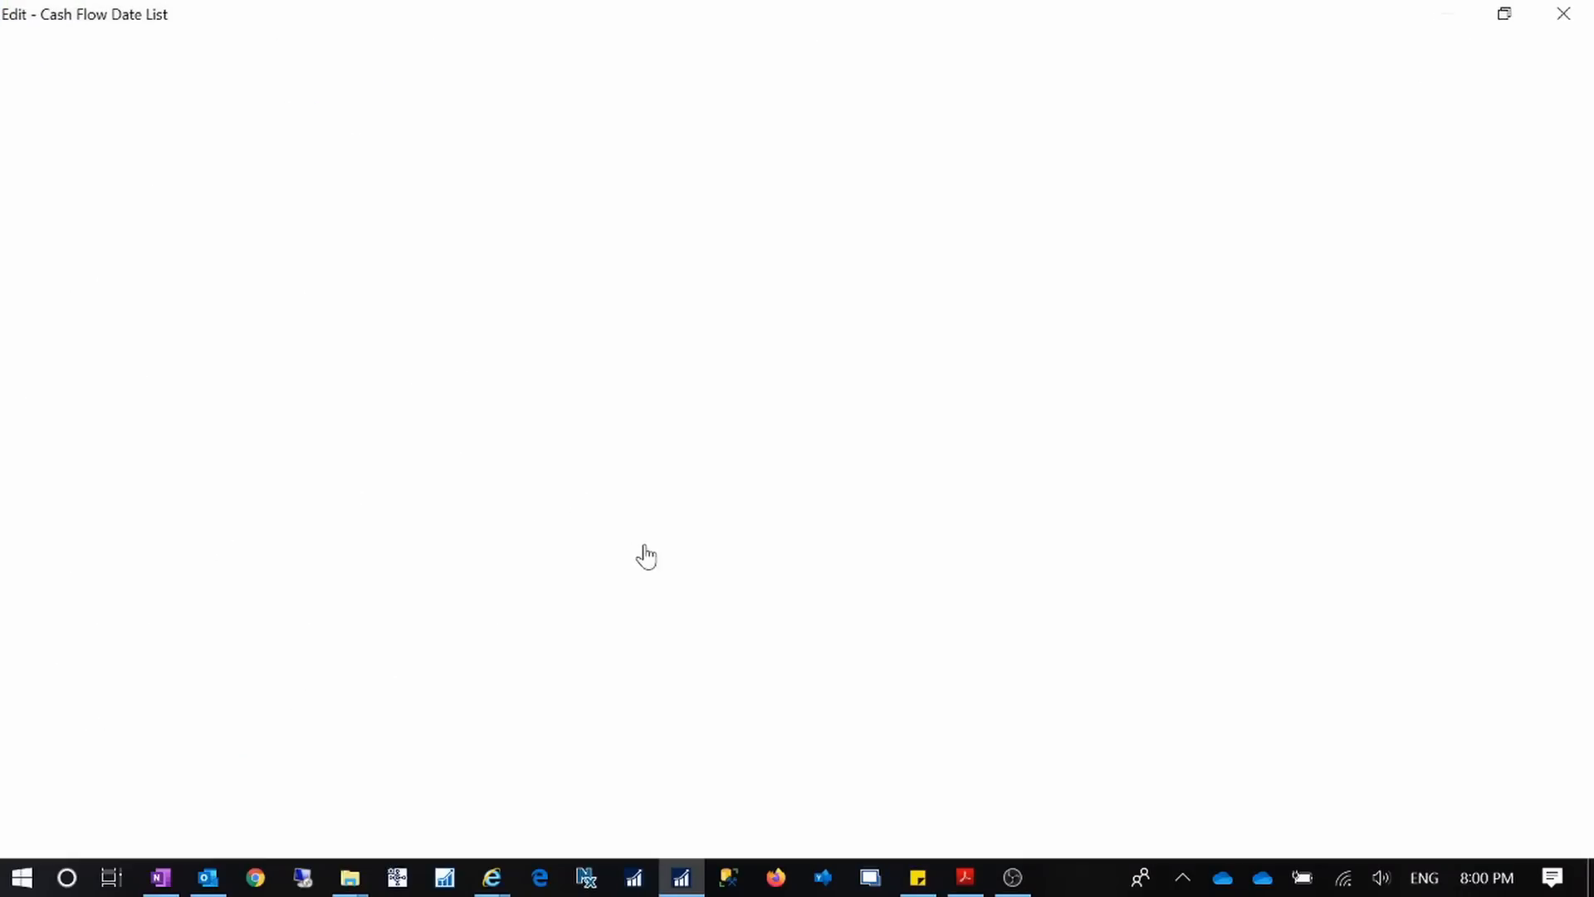
pyautogui.click(276, 358)
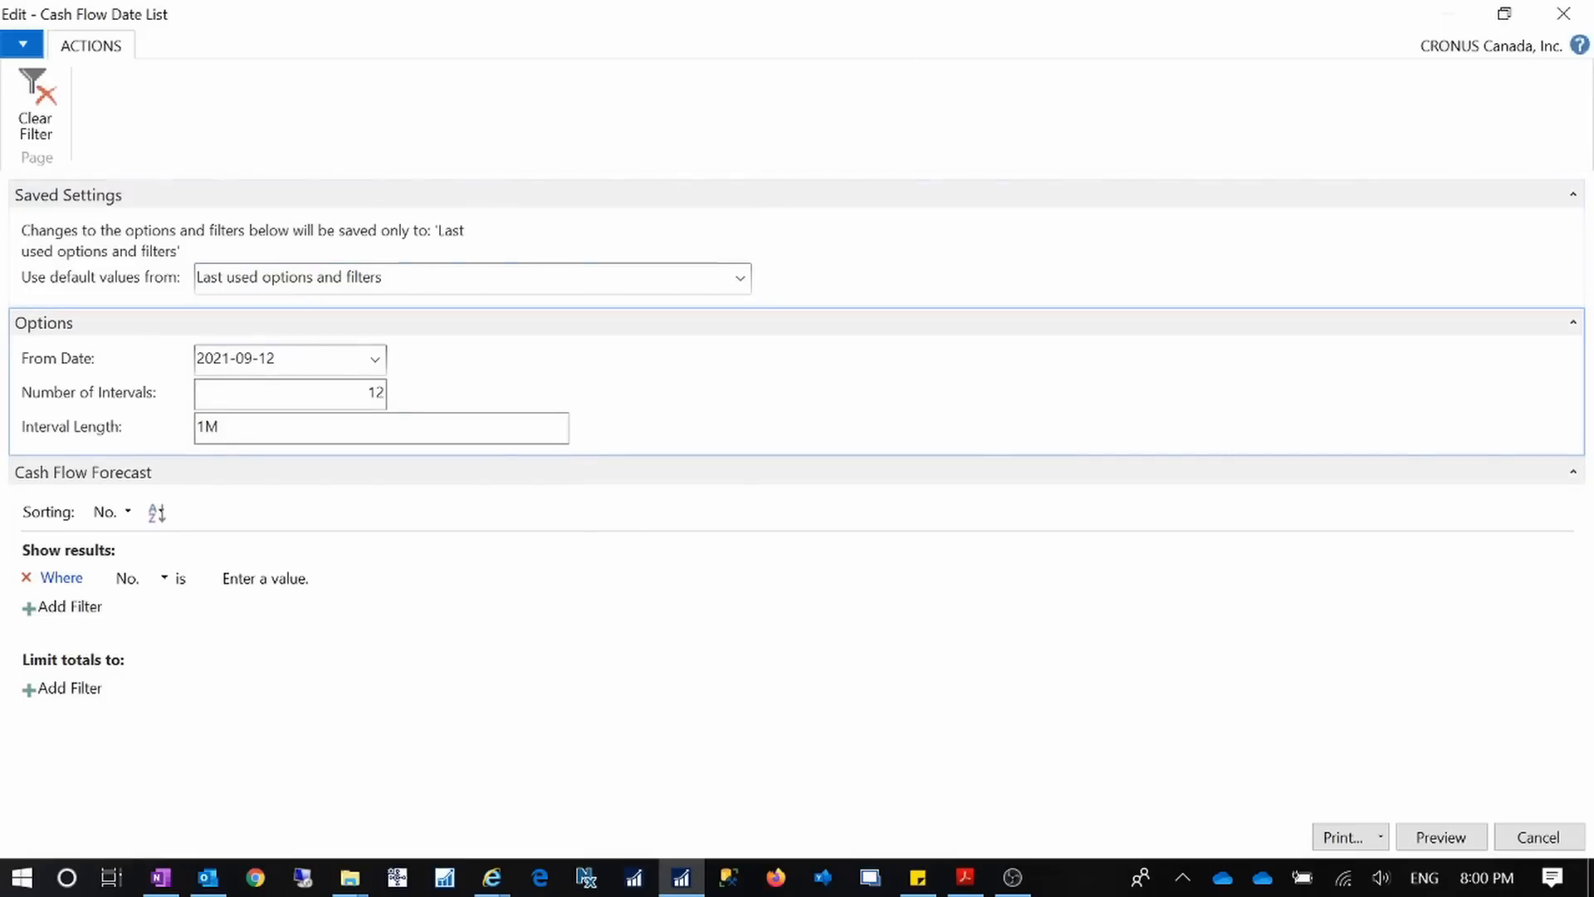
pyautogui.moveTo(276, 357); pyautogui.dragTo(7, 357)
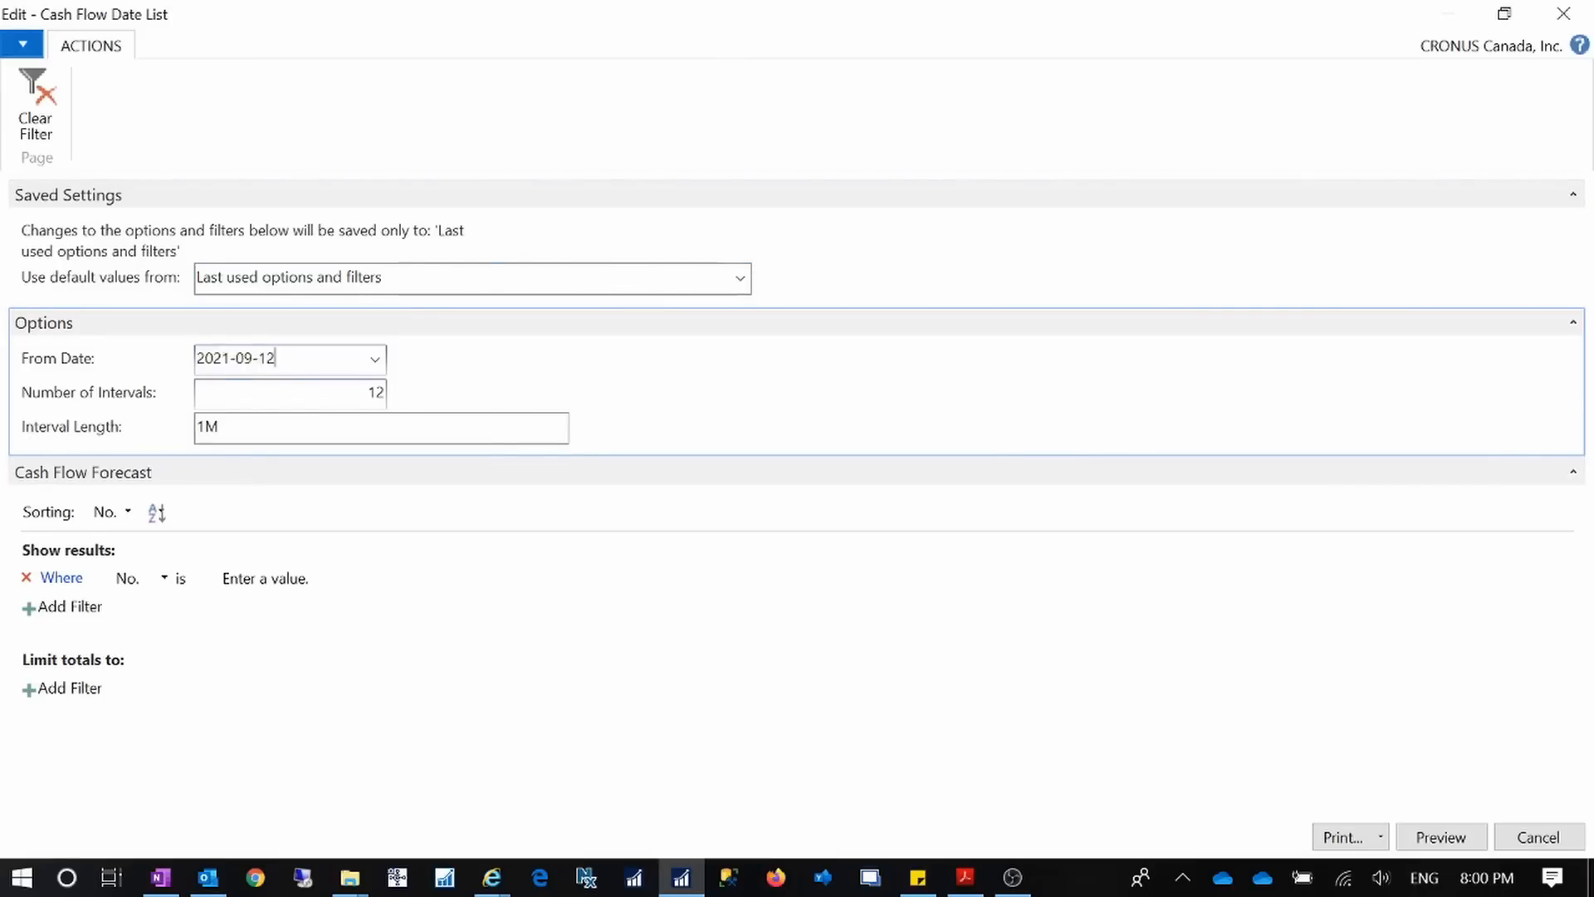
pyautogui.press('Tab')
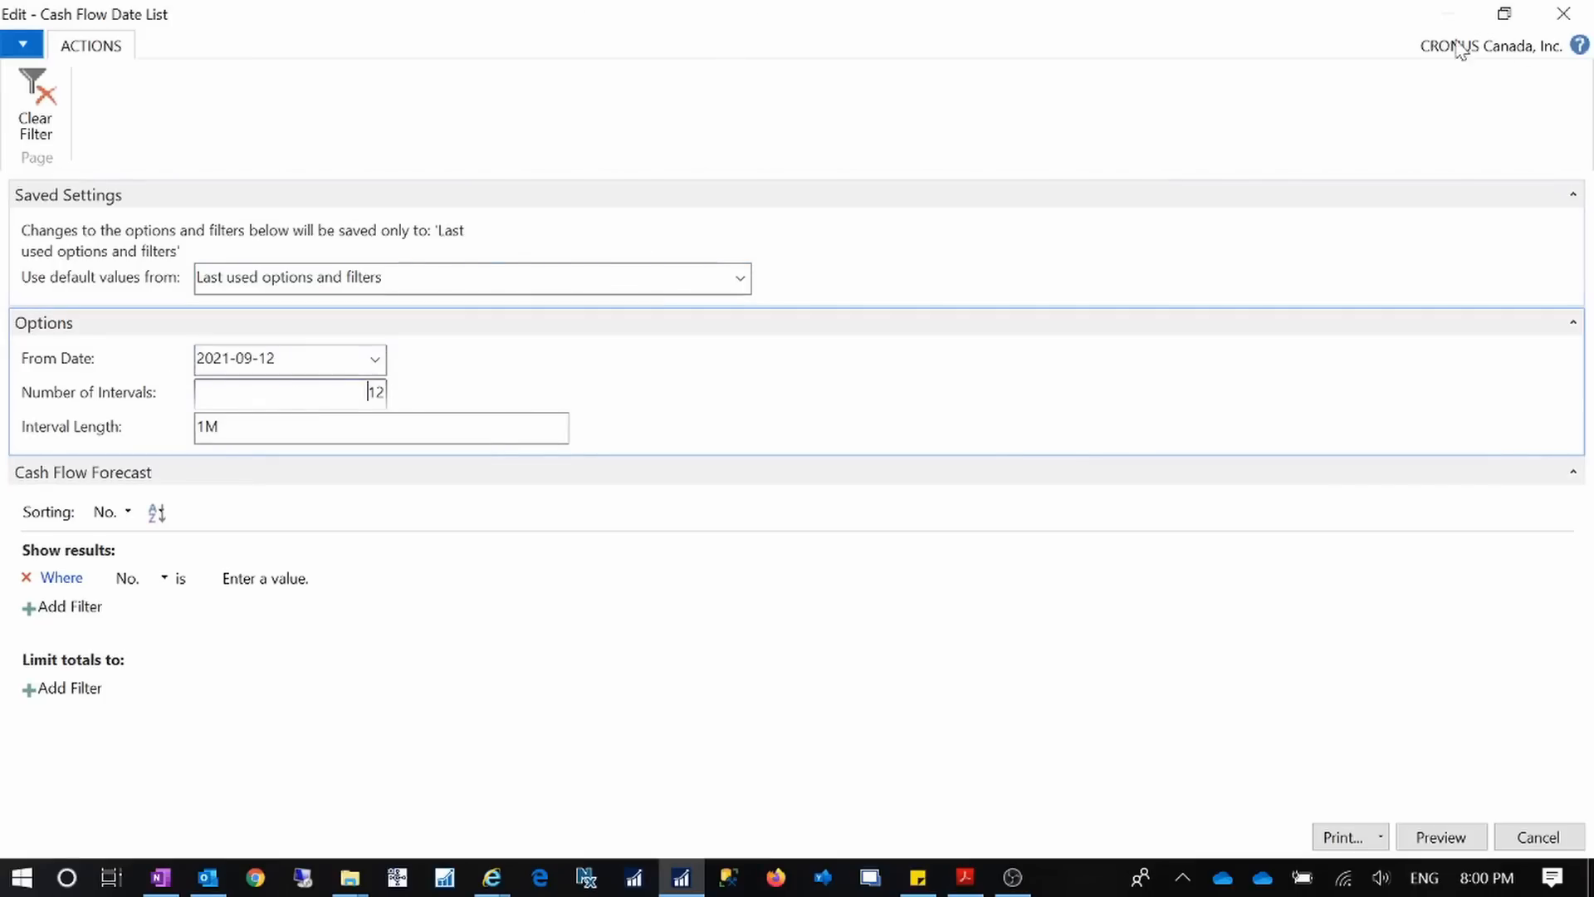
pyautogui.click(1504, 14)
pyautogui.moveTo(307, 28); pyautogui.dragTo(582, 61)
pyautogui.click(22, 86)
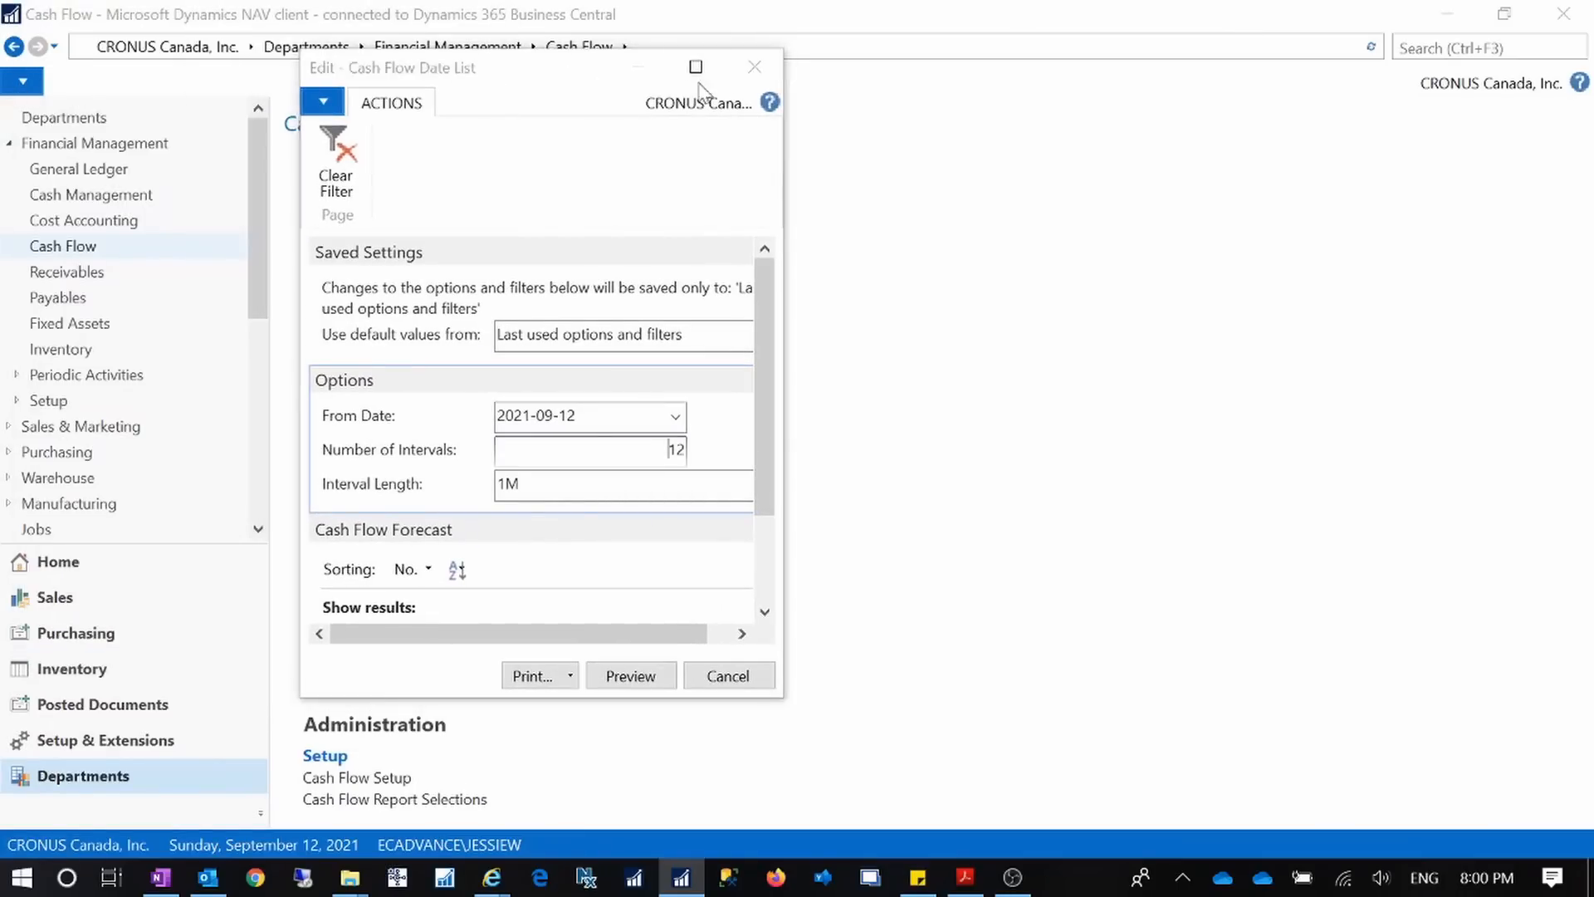
pyautogui.click(753, 67)
# - Check the current work date in the Set Work Date dialog and cancel without changing it
pyautogui.click(39, 82)
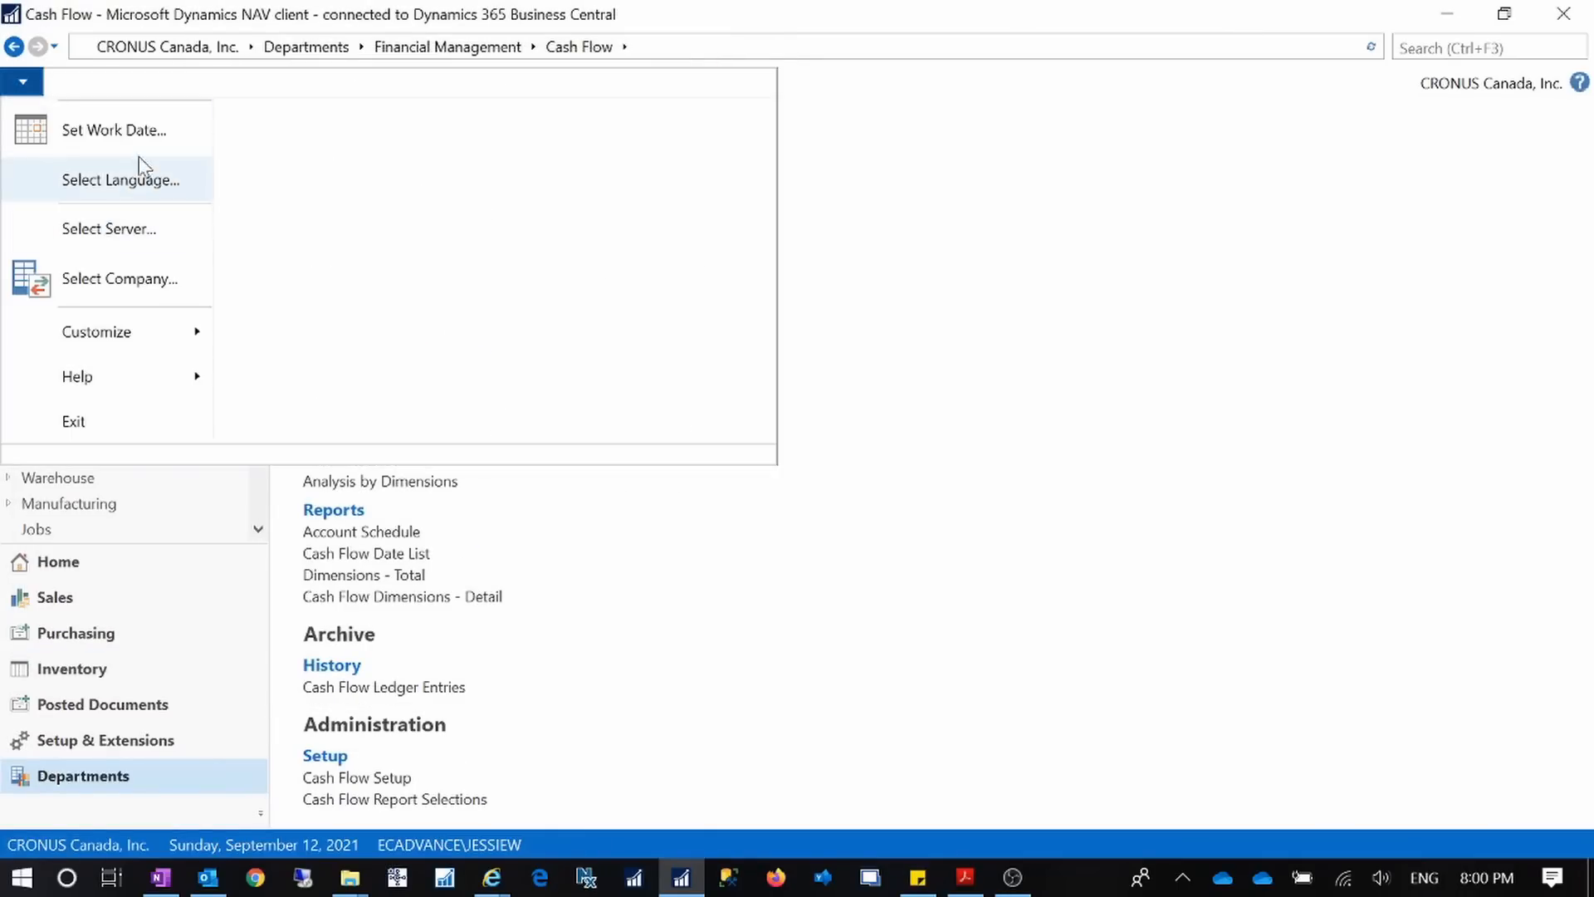
pyautogui.click(108, 129)
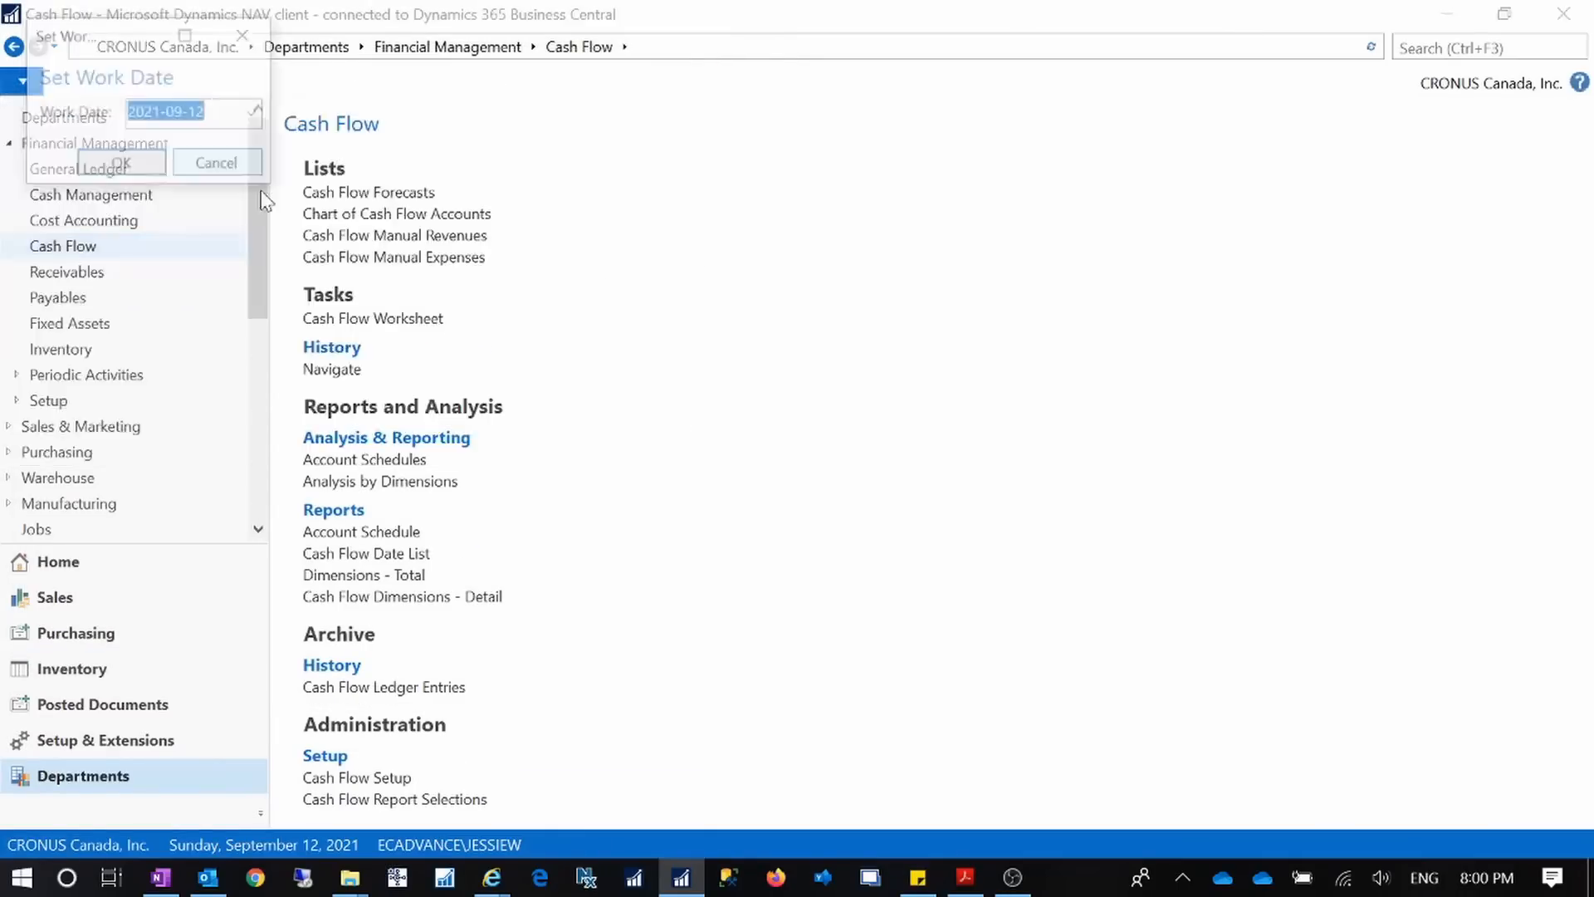
pyautogui.click(217, 164)
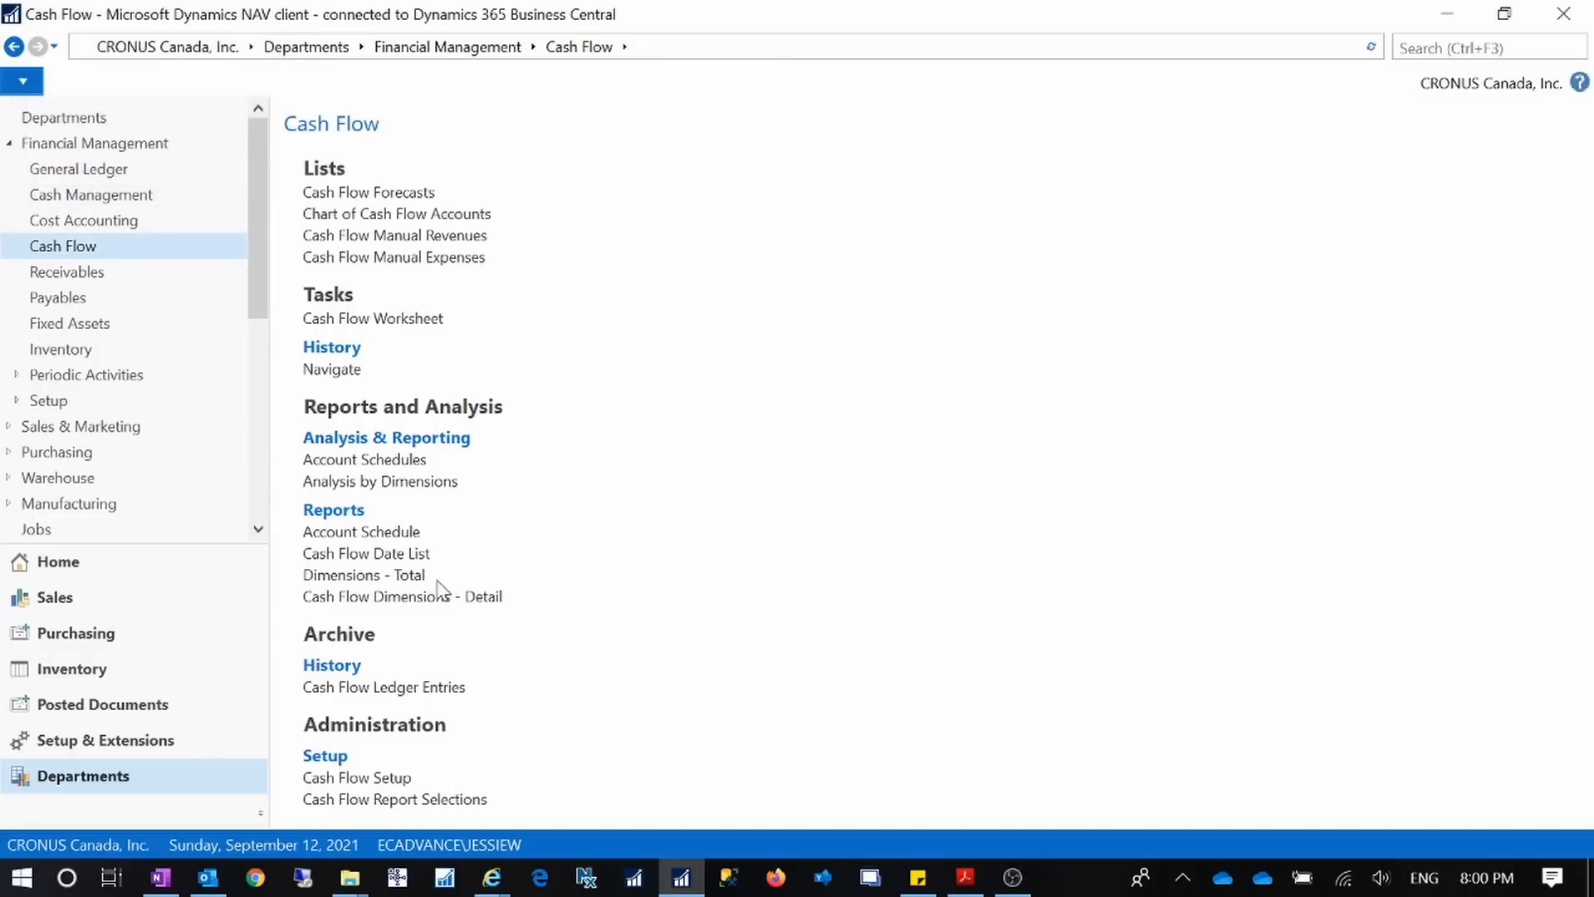
# - Preview the Cash Flow Date List report with its existing date and interval options and no forecast filter, and close the preview
pyautogui.click(413, 551)
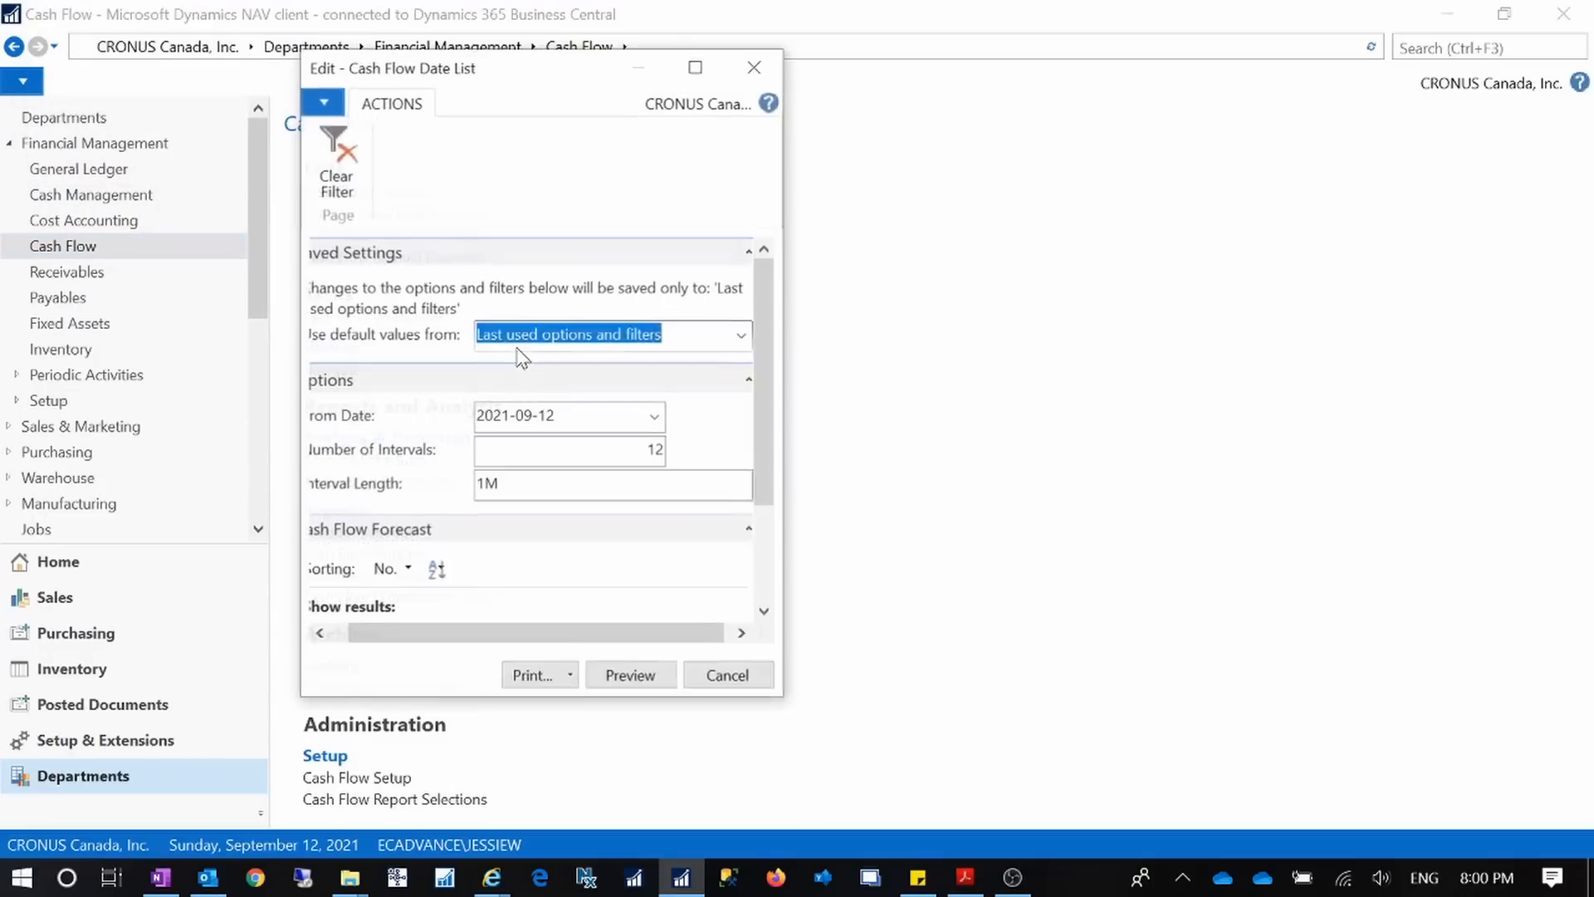
pyautogui.click(696, 66)
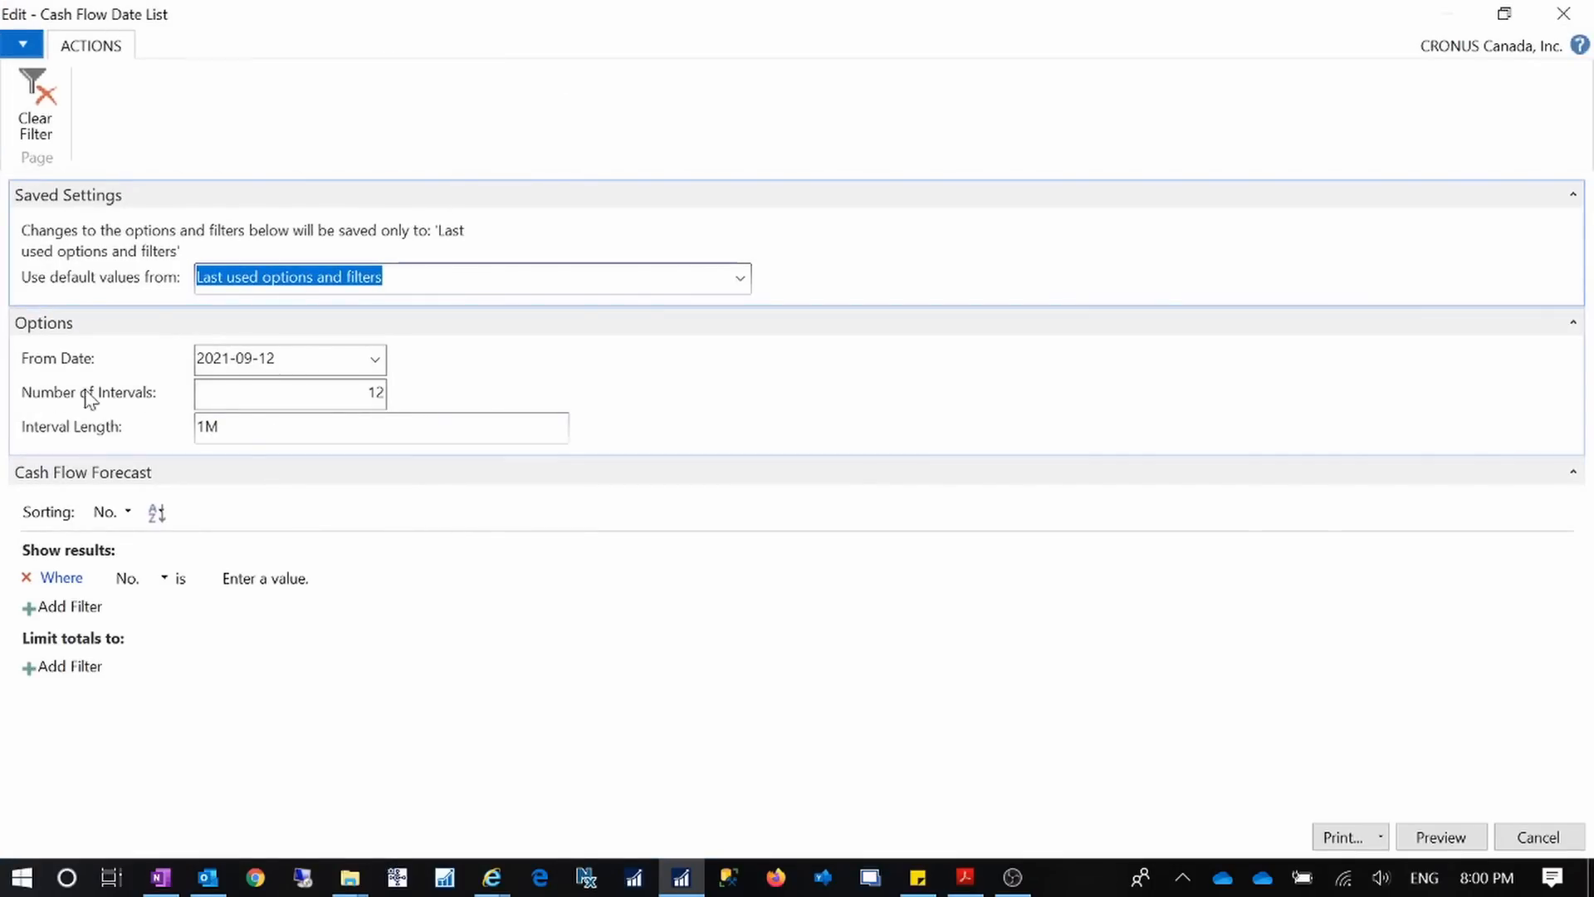
pyautogui.click(373, 392)
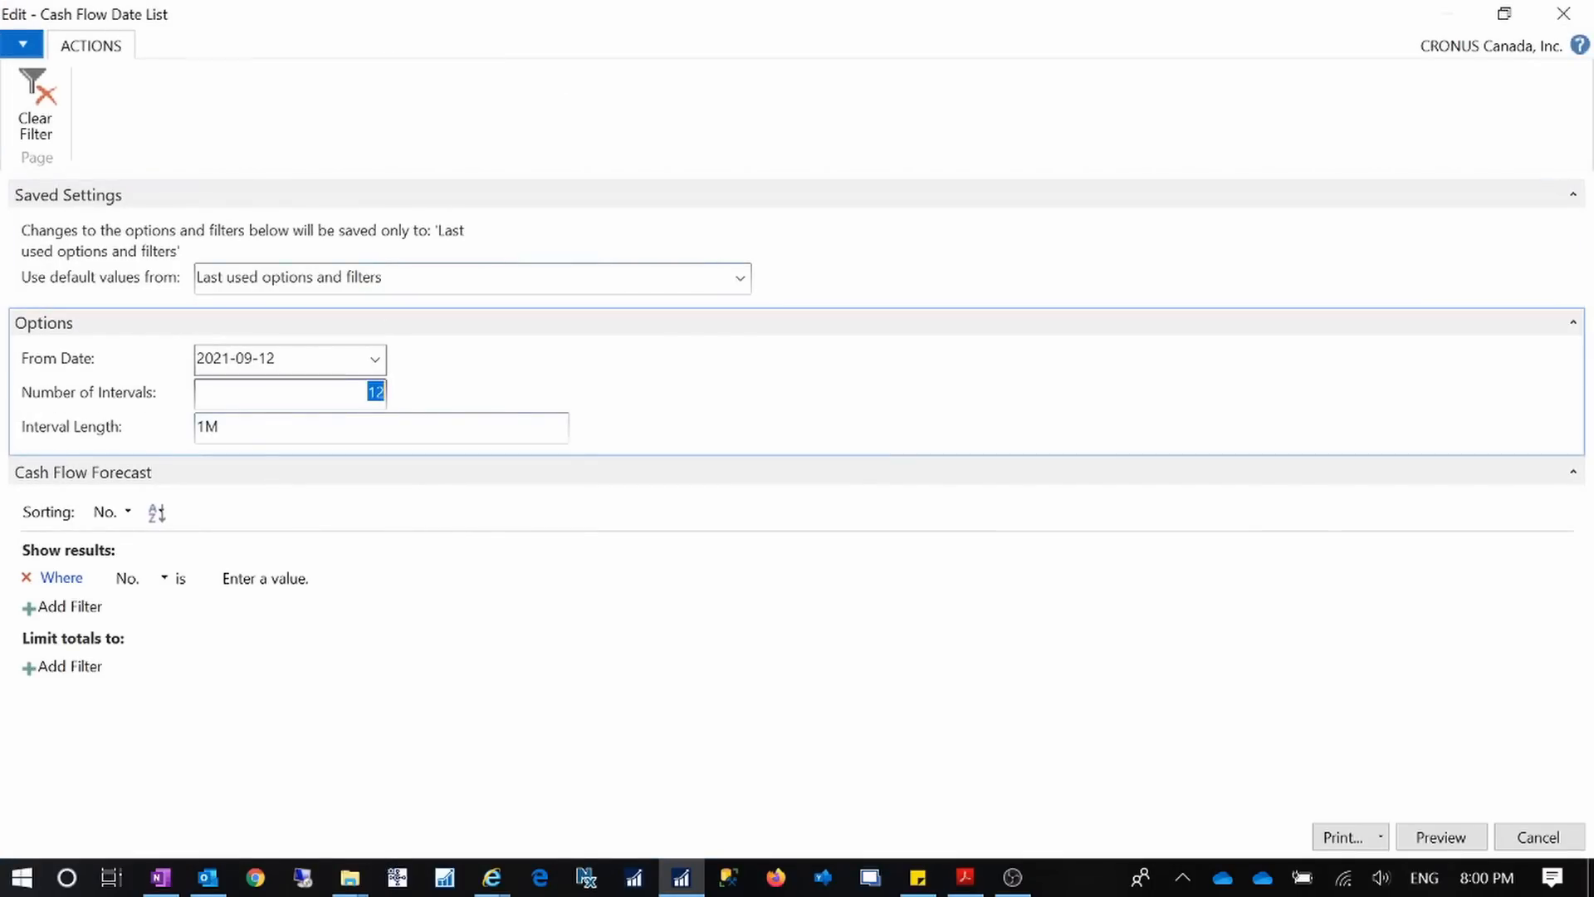
pyautogui.press('Tab')
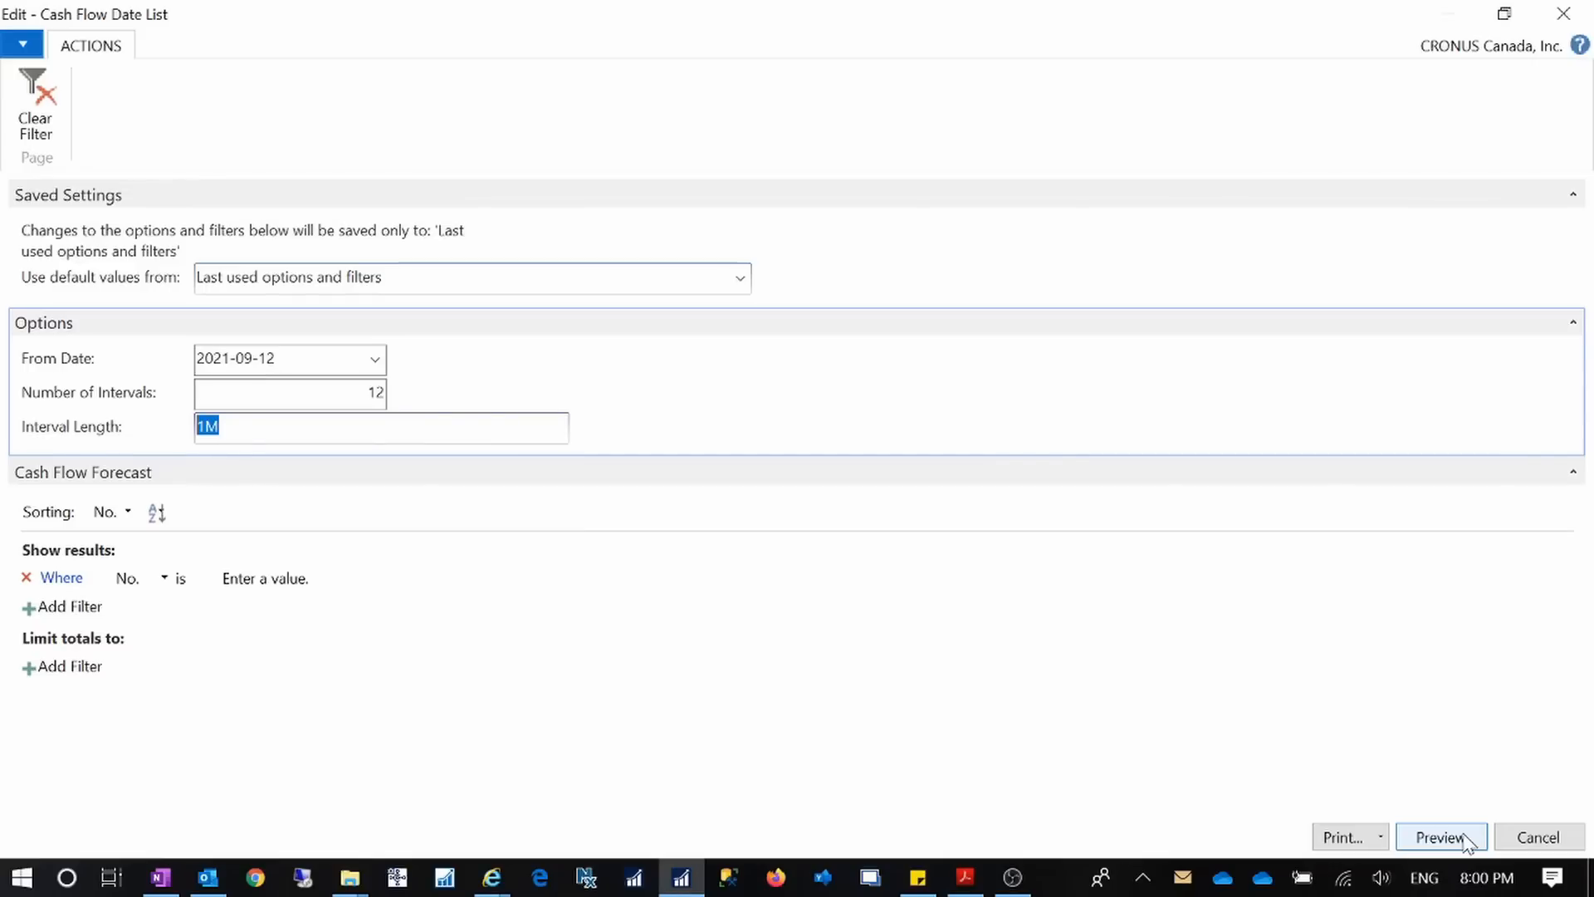
pyautogui.click(303, 580)
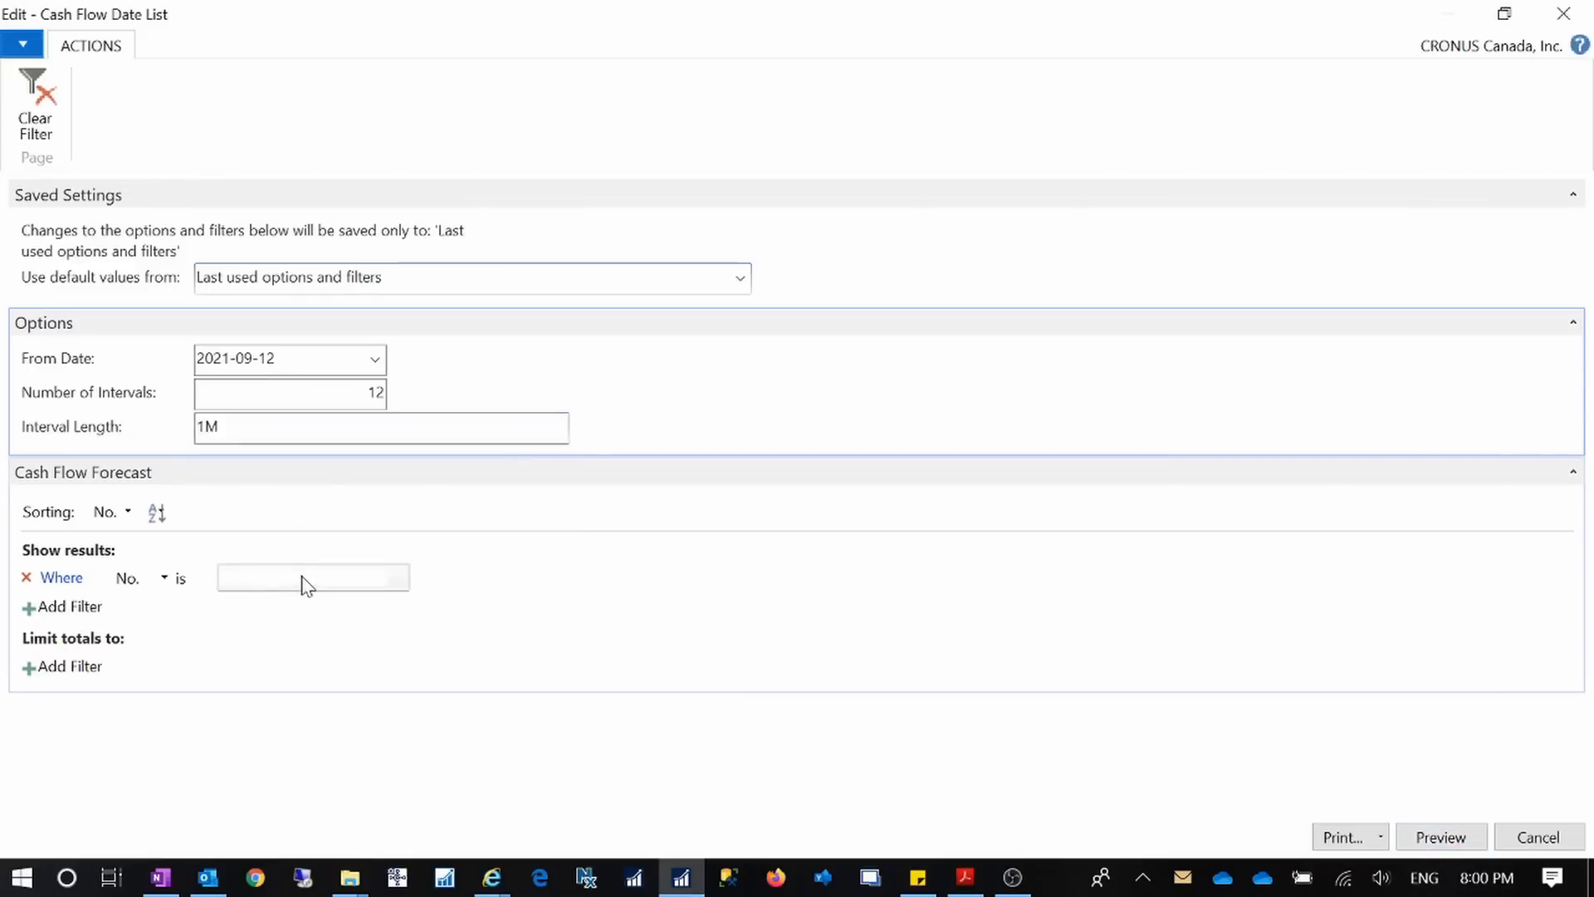
pyautogui.click(402, 578)
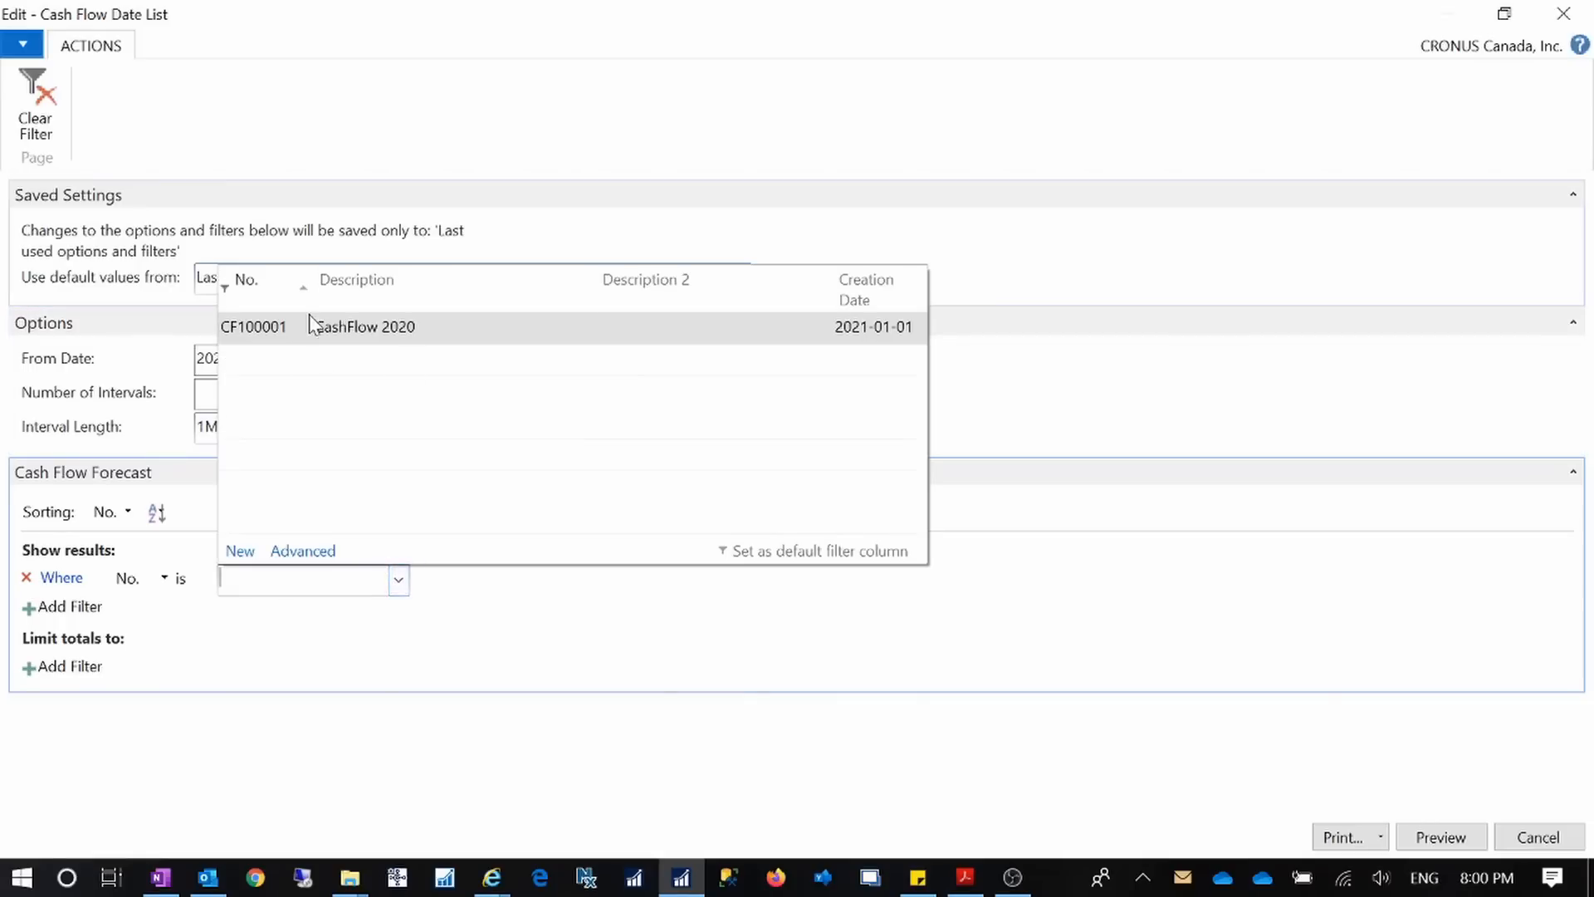
pyautogui.click(1116, 568)
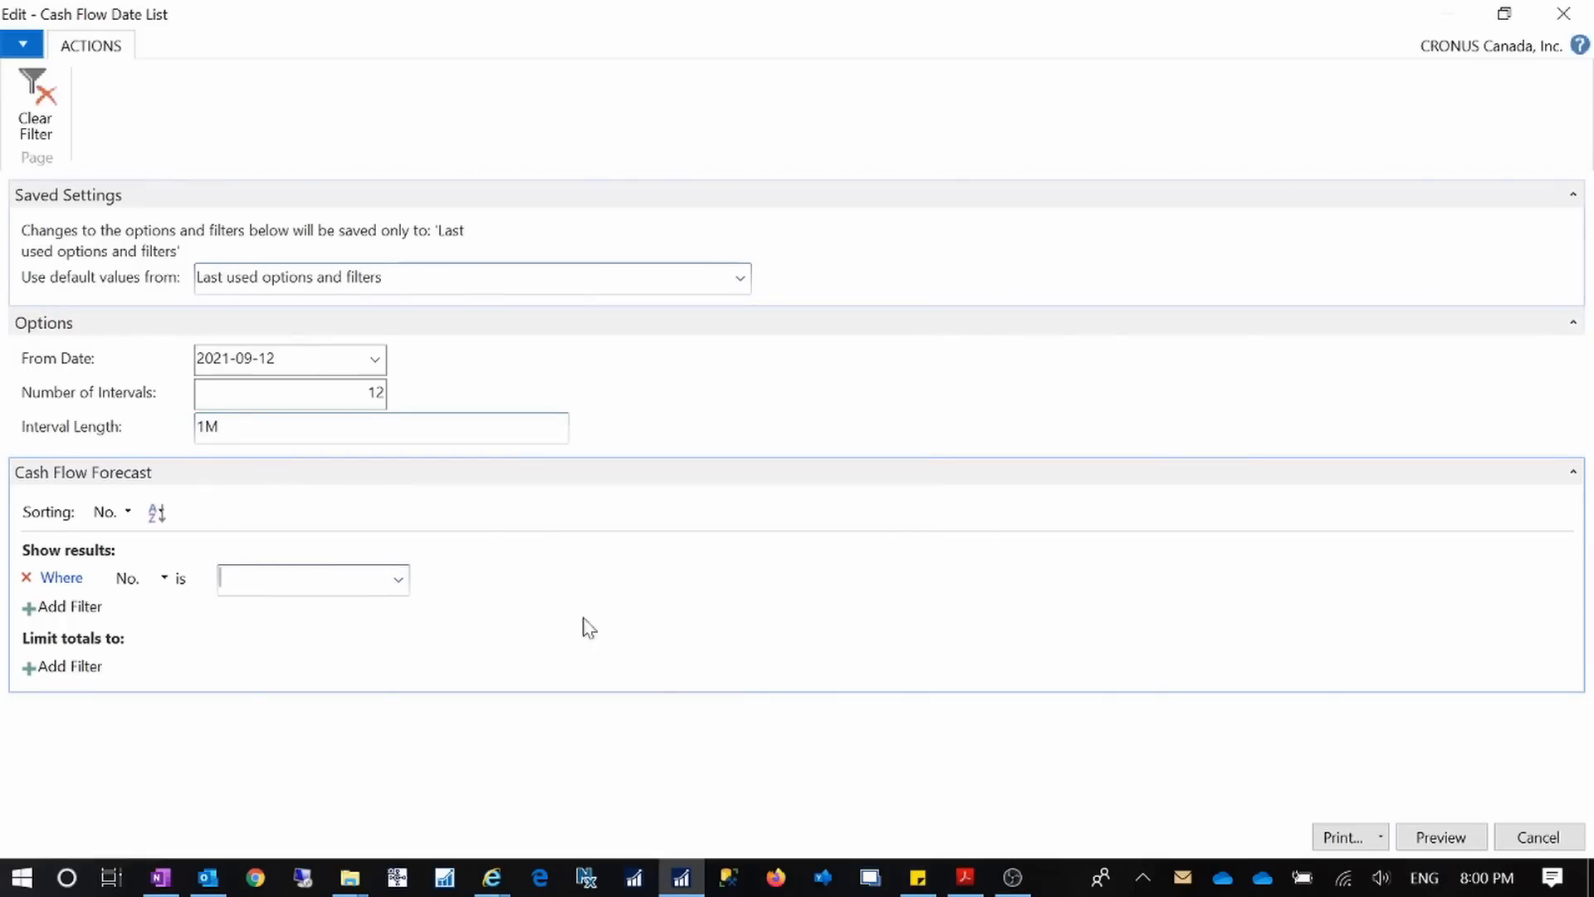
pyautogui.click(1441, 838)
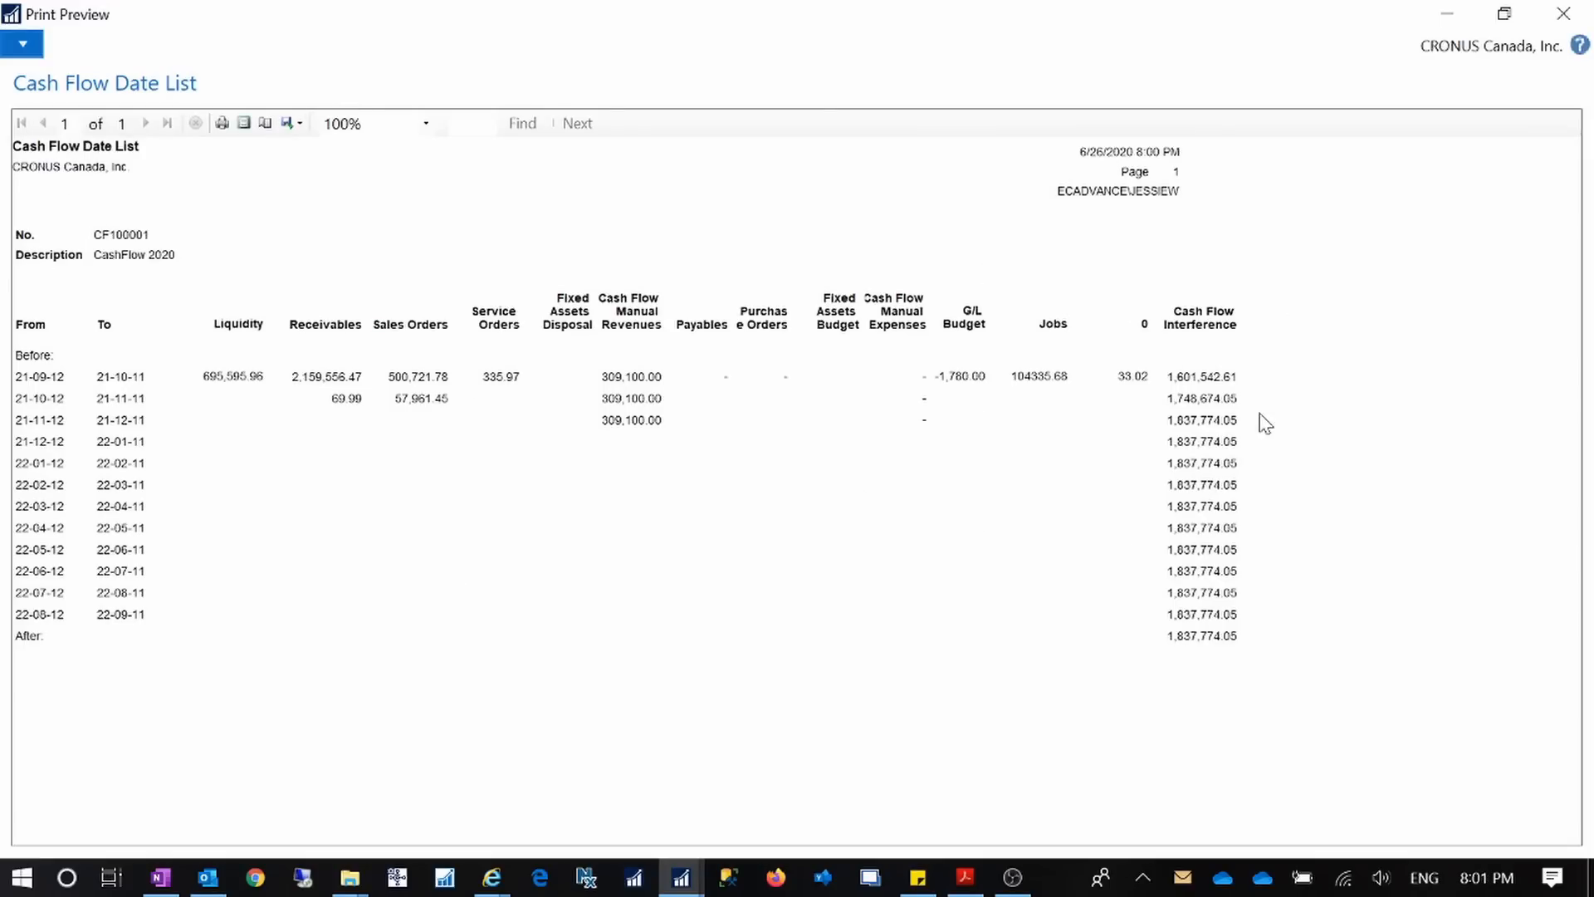
pyautogui.click(1563, 13)
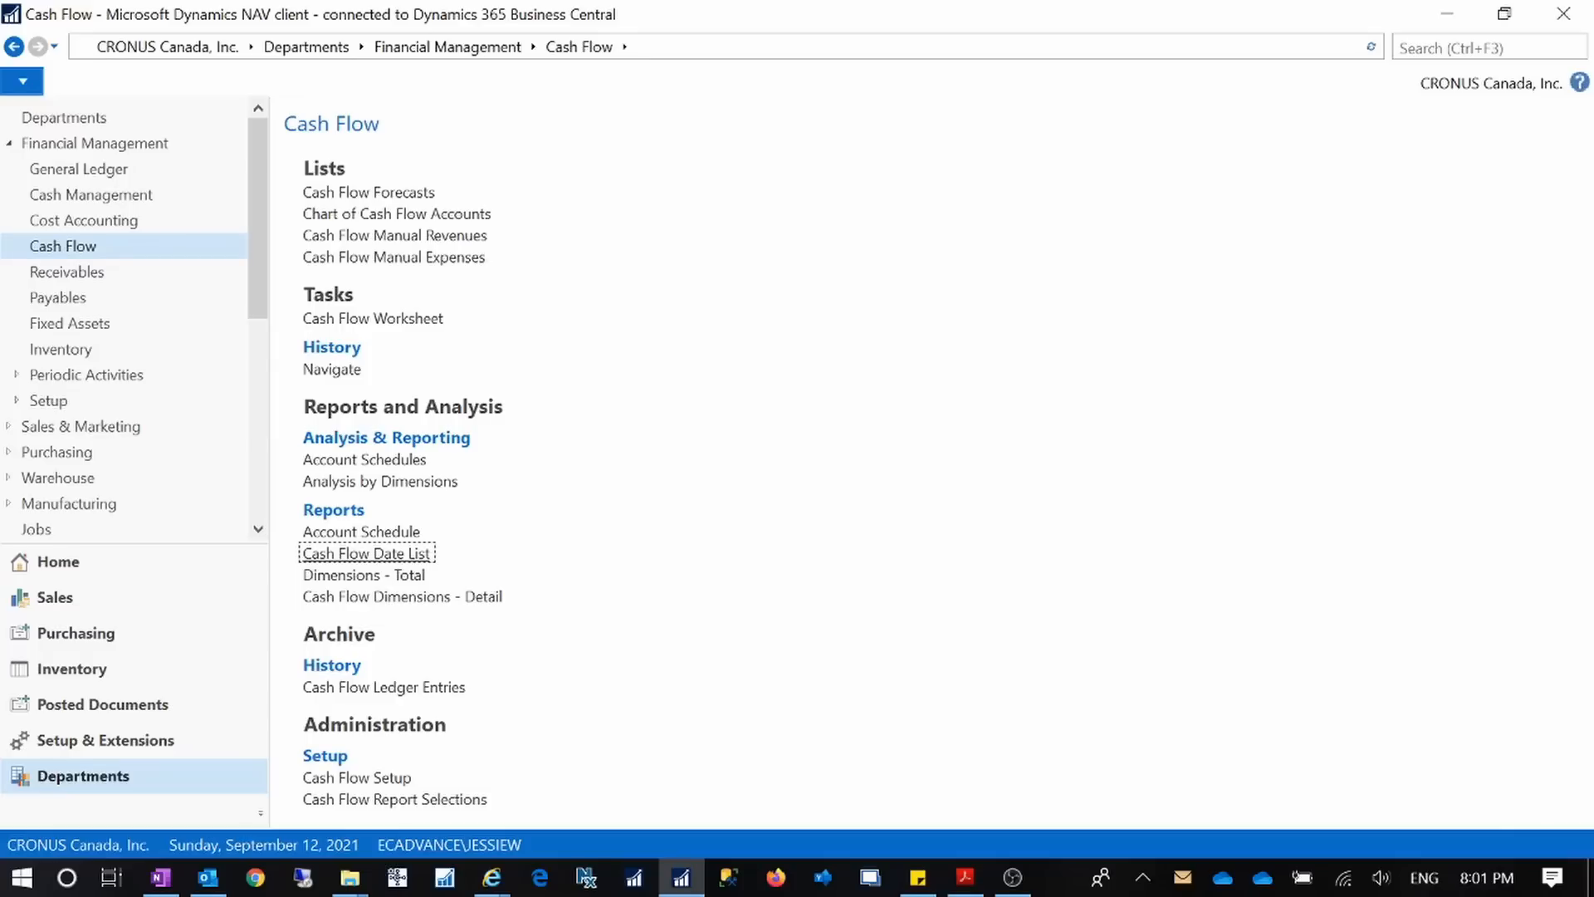
pyautogui.hotkey('alt', 'Tab')
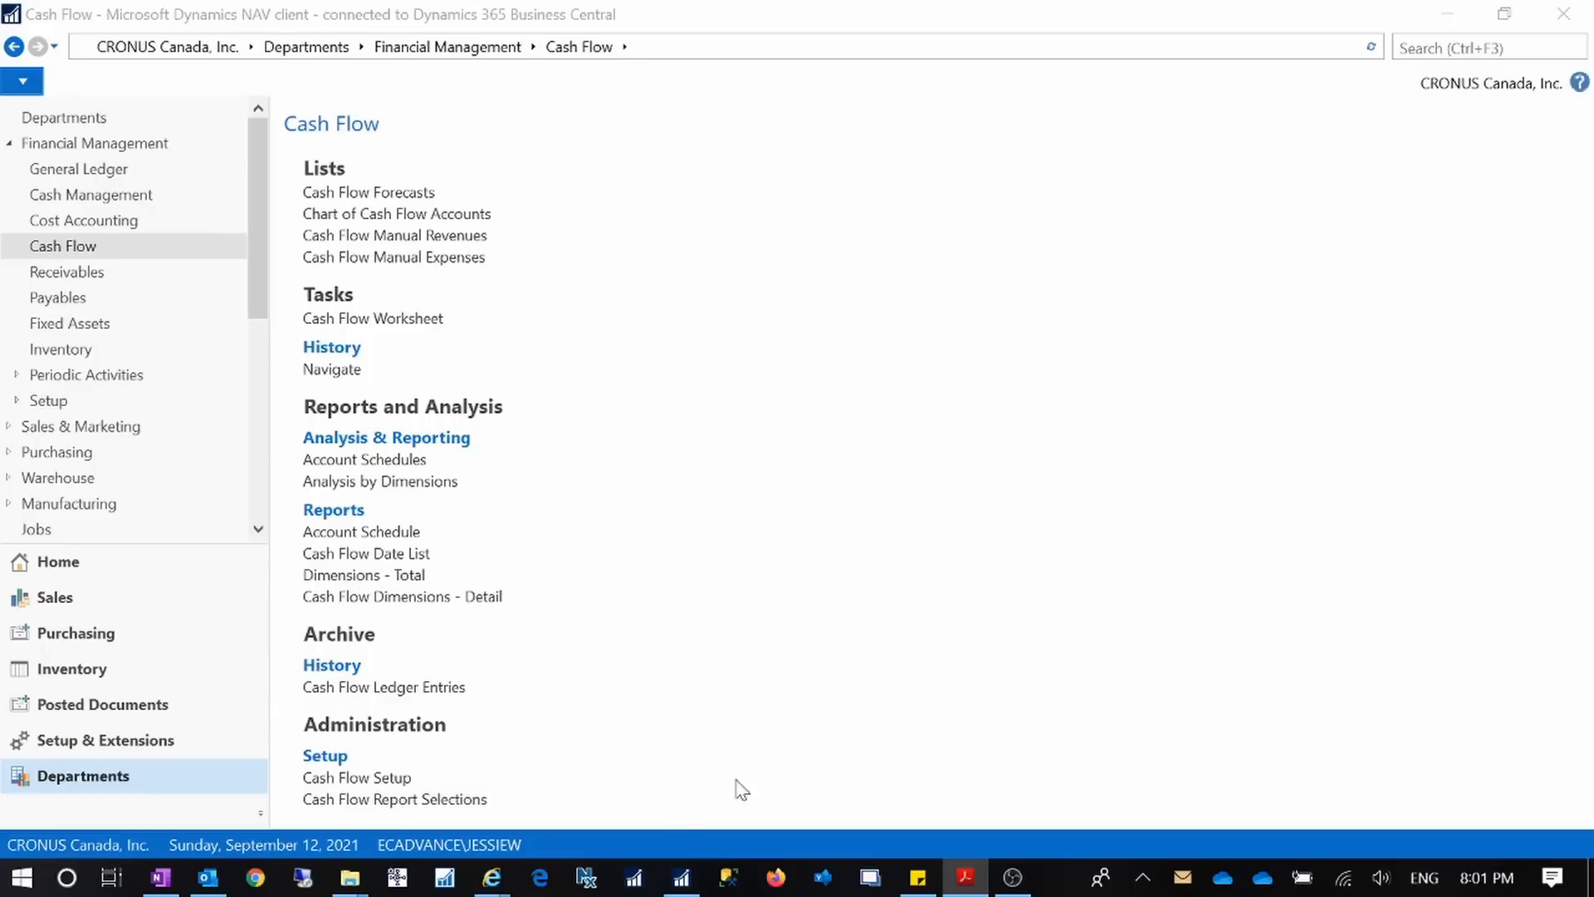
pyautogui.moveTo(492, 878)
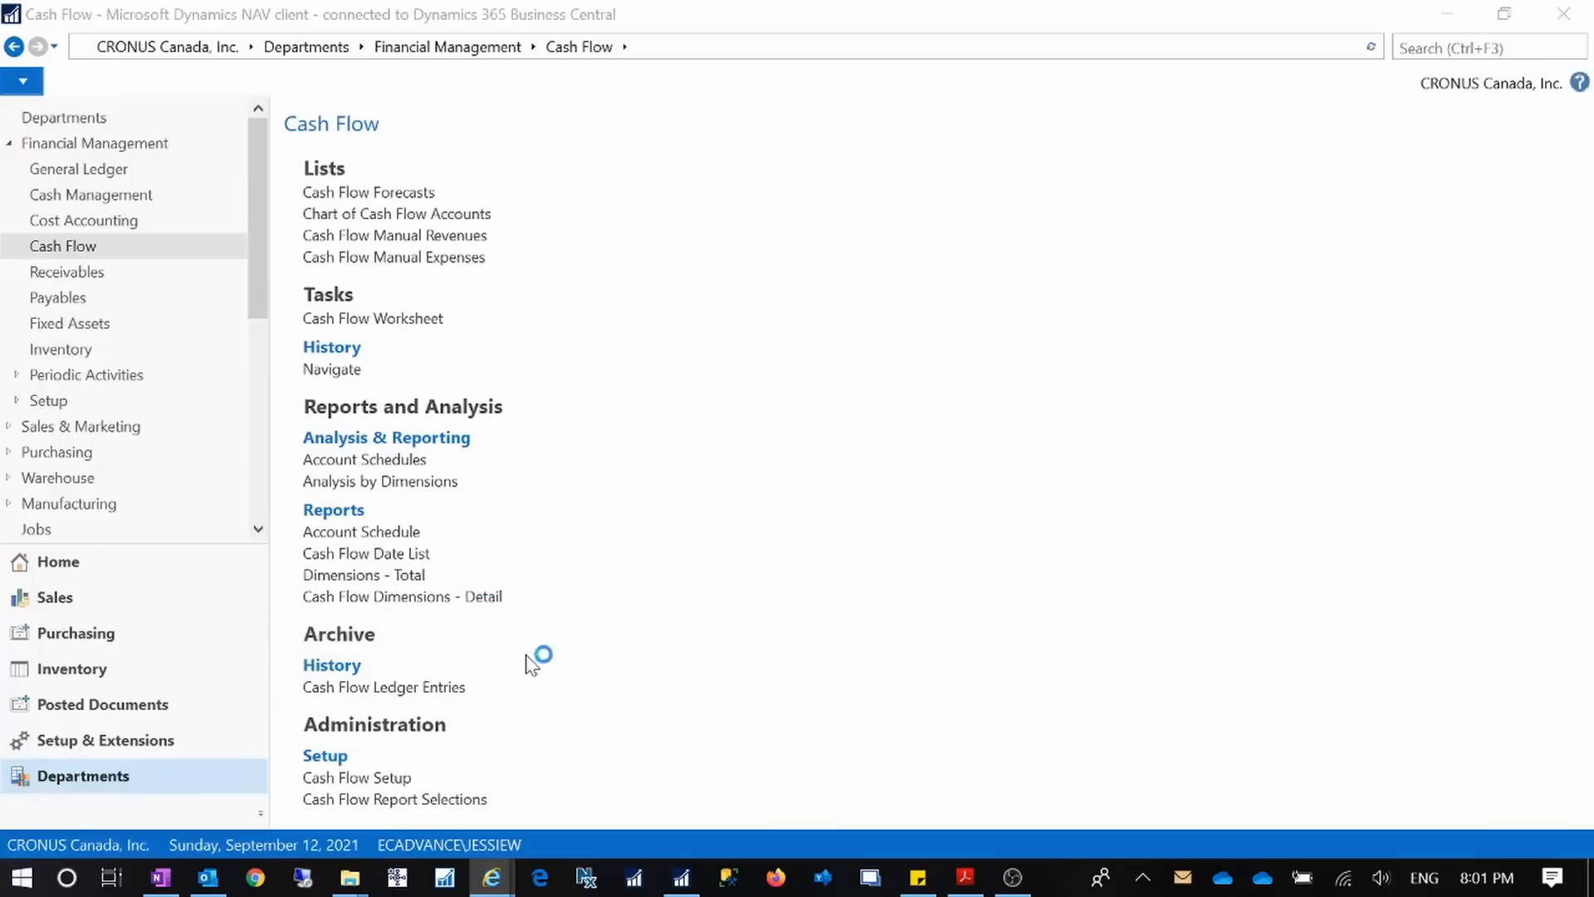
# - Open the Cash Flow Worksheet from the Cash Flow Forecasts list and review the source types offered for suggesting worksheet lines
pyautogui.click(415, 204)
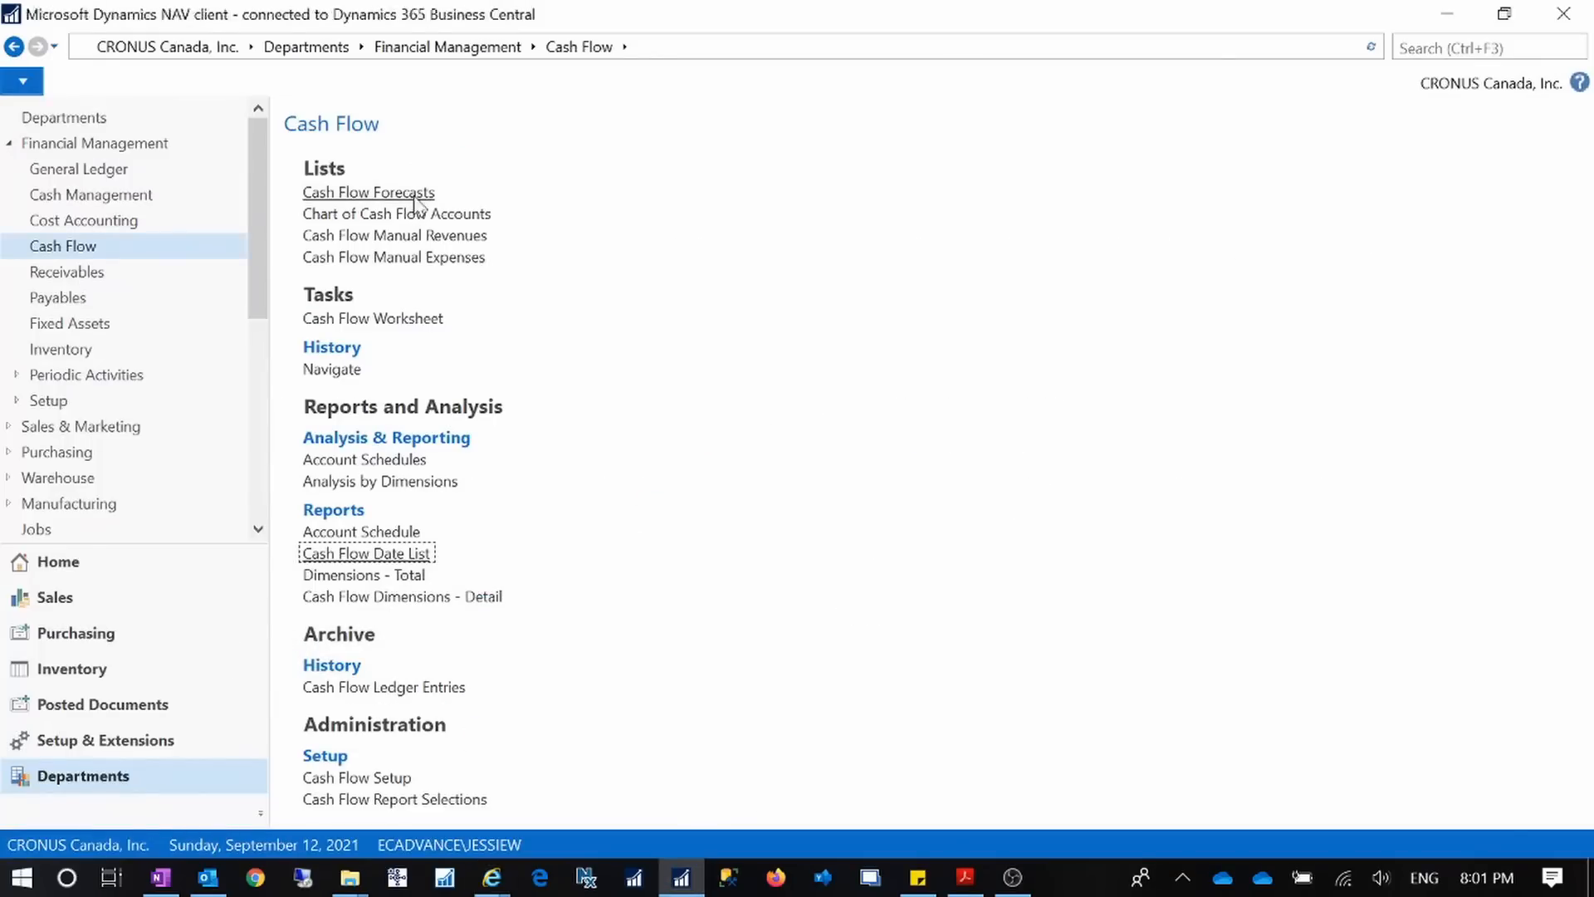
pyautogui.click(415, 195)
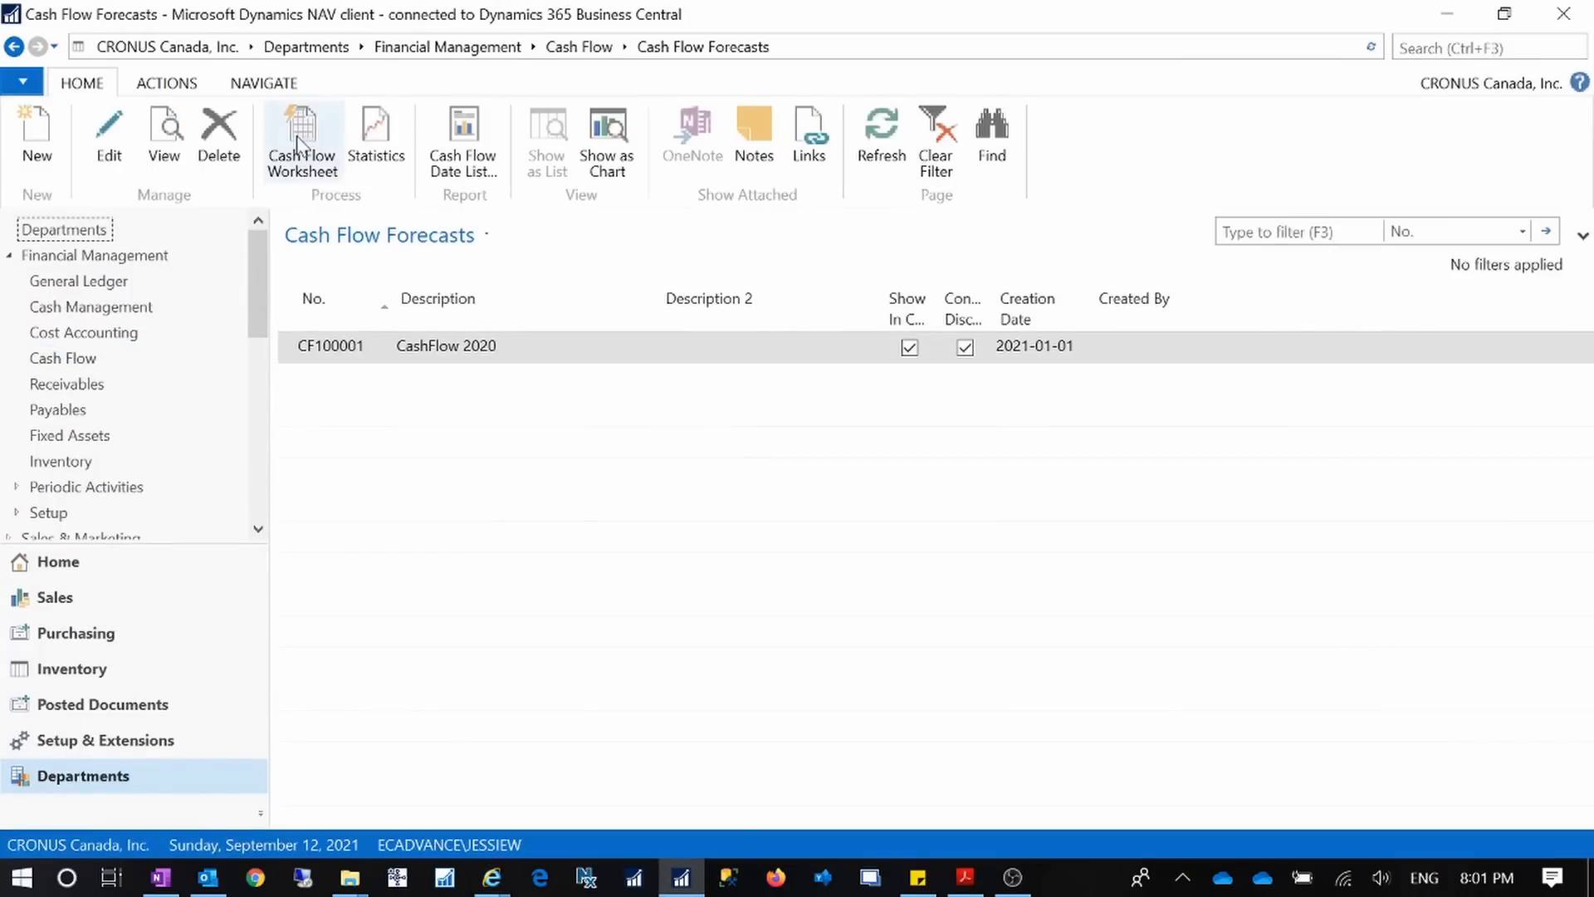
pyautogui.click(301, 149)
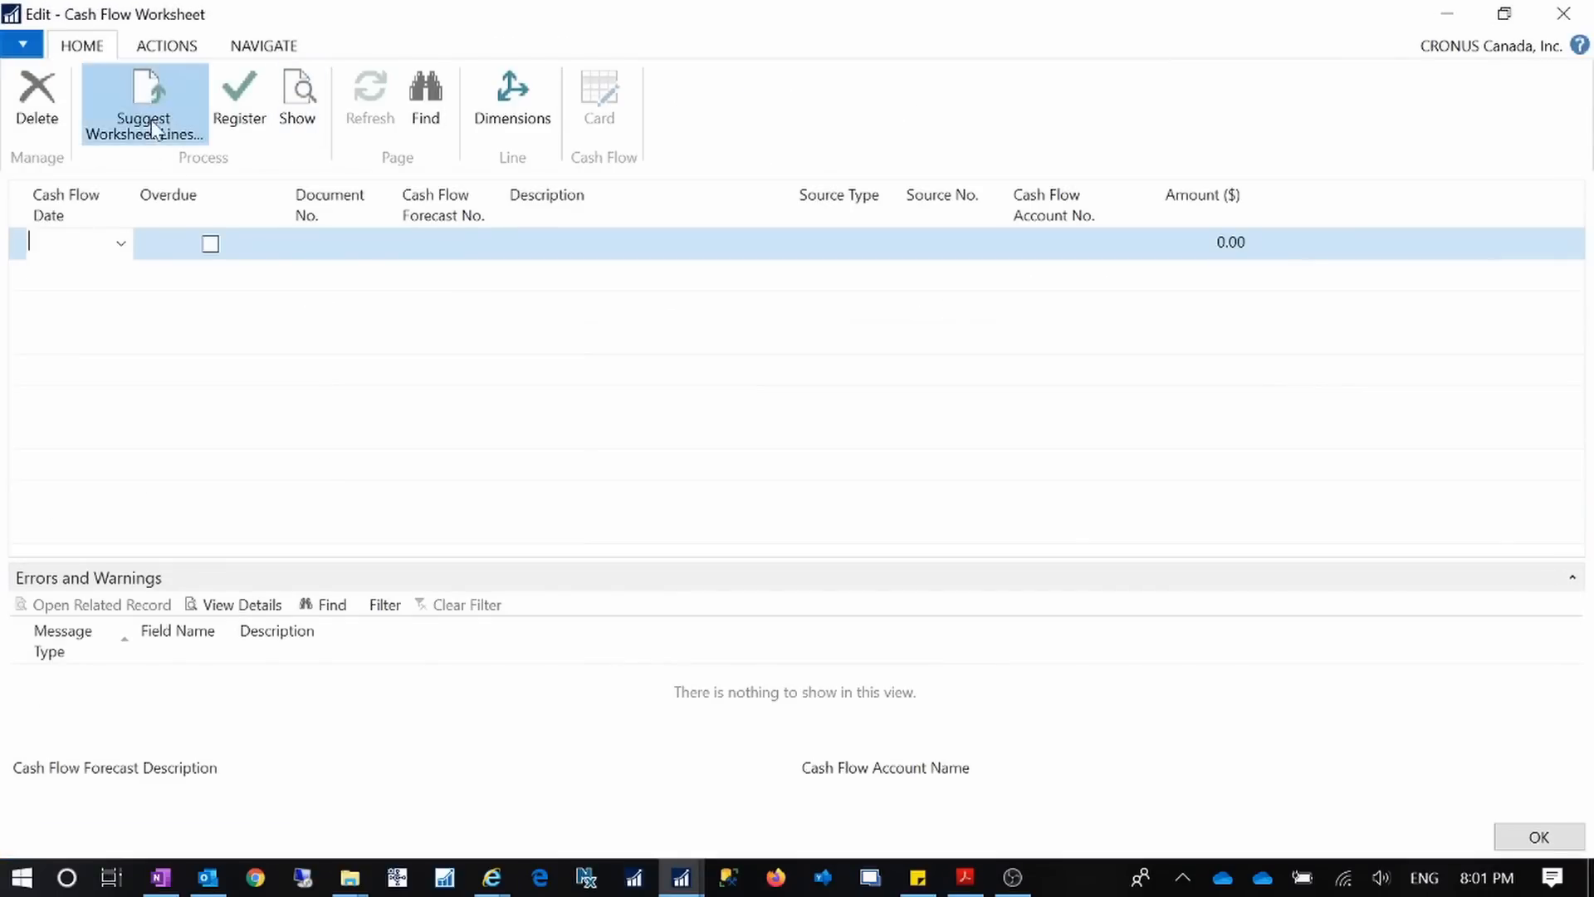
pyautogui.click(154, 129)
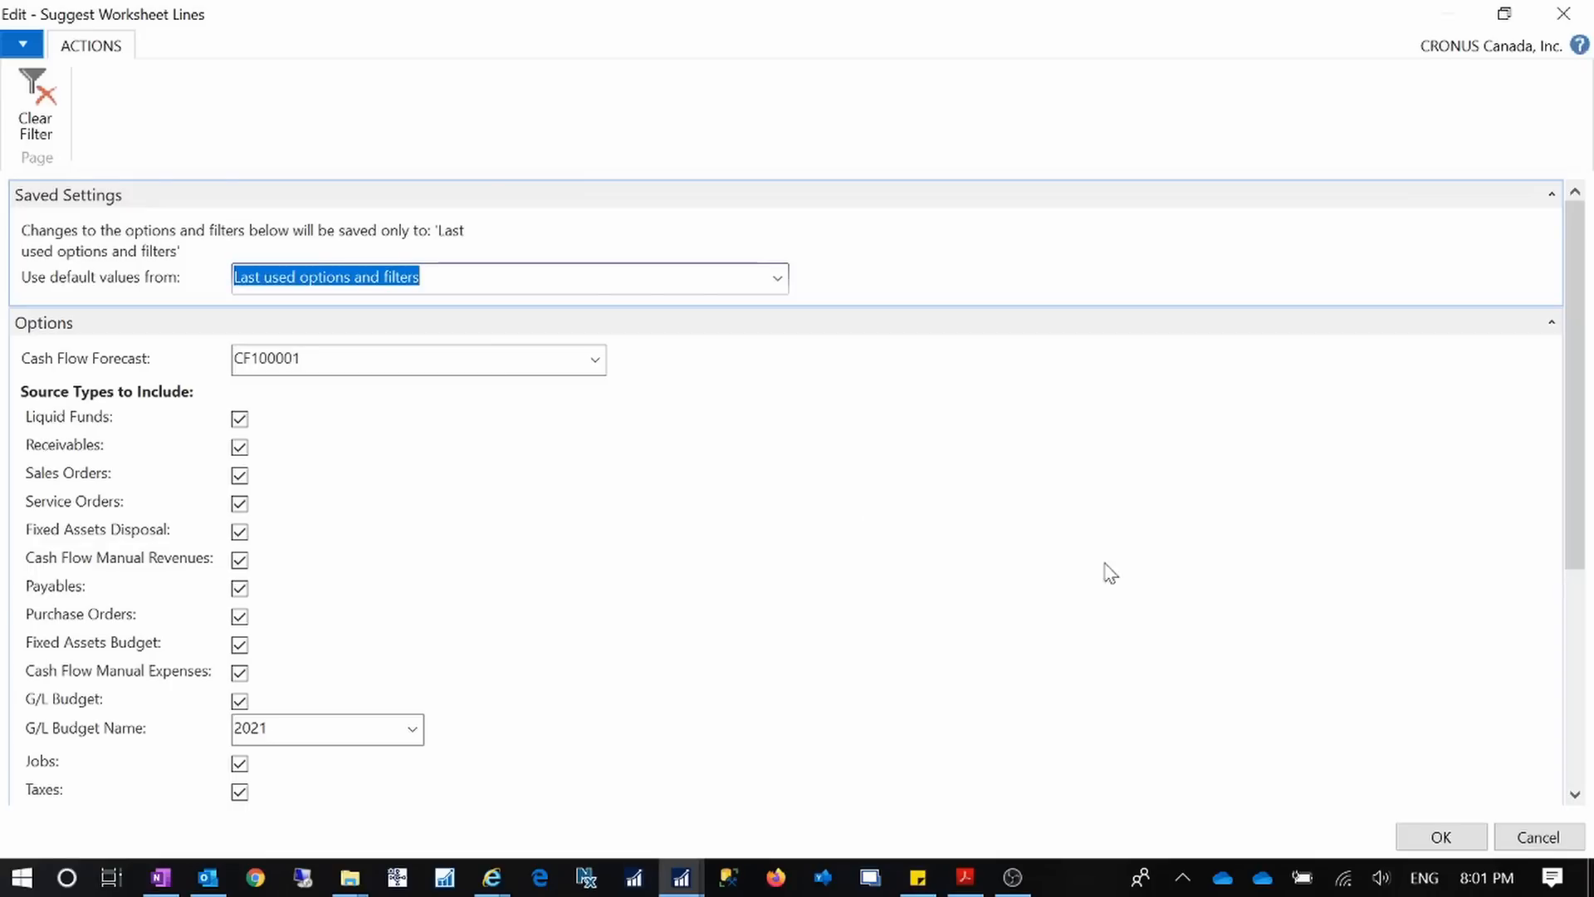
pyautogui.scroll(-4, 1110, 573)
pyautogui.scroll(4, 1119, 576)
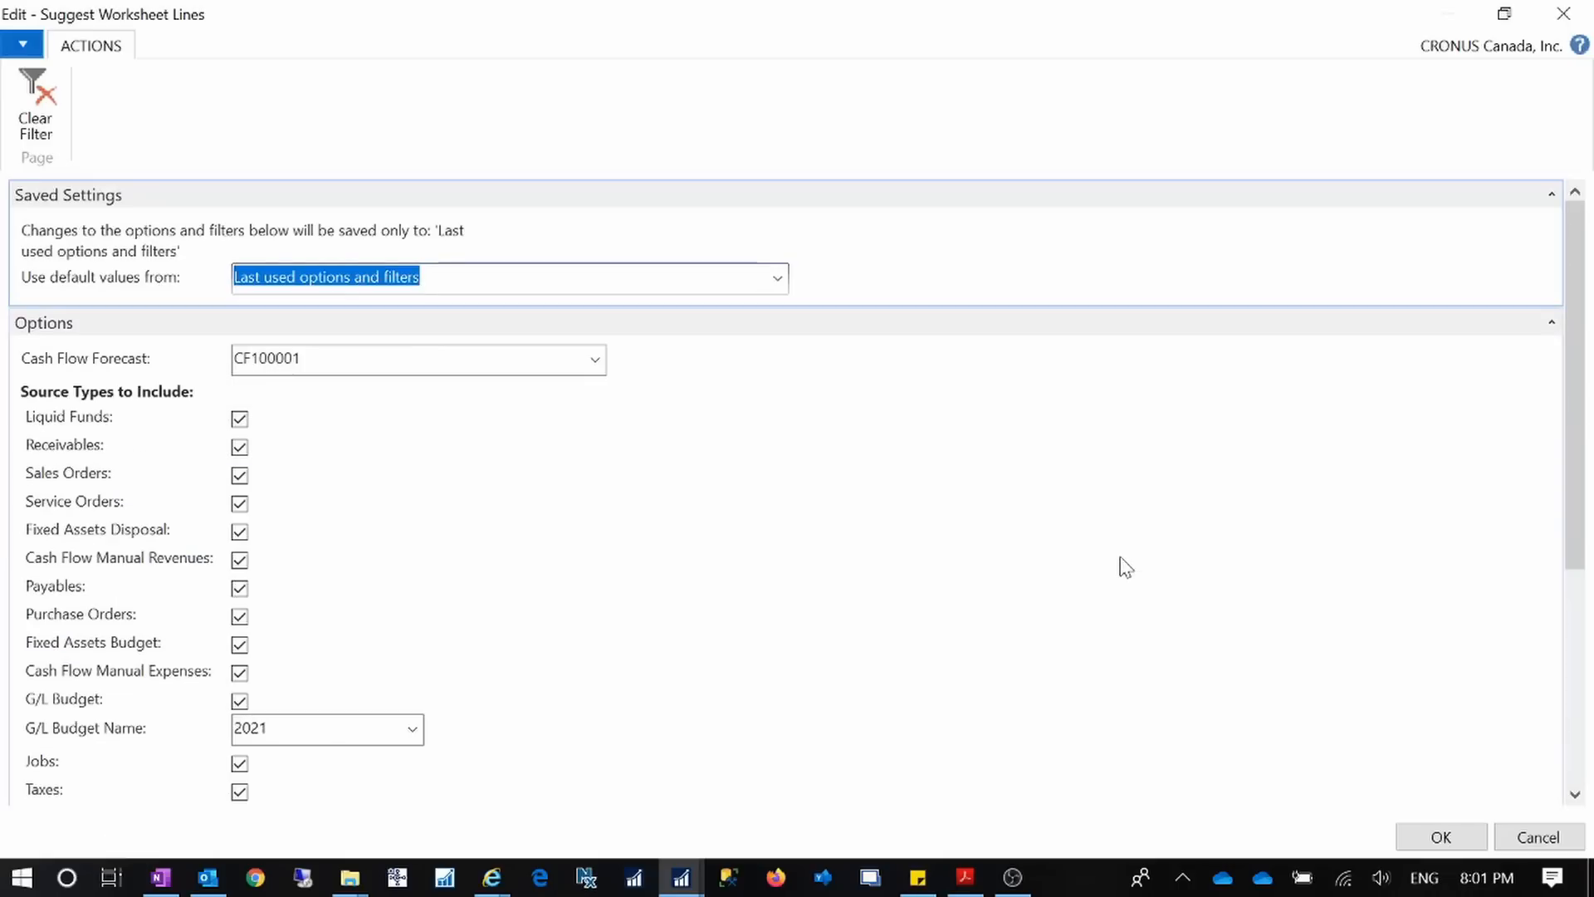